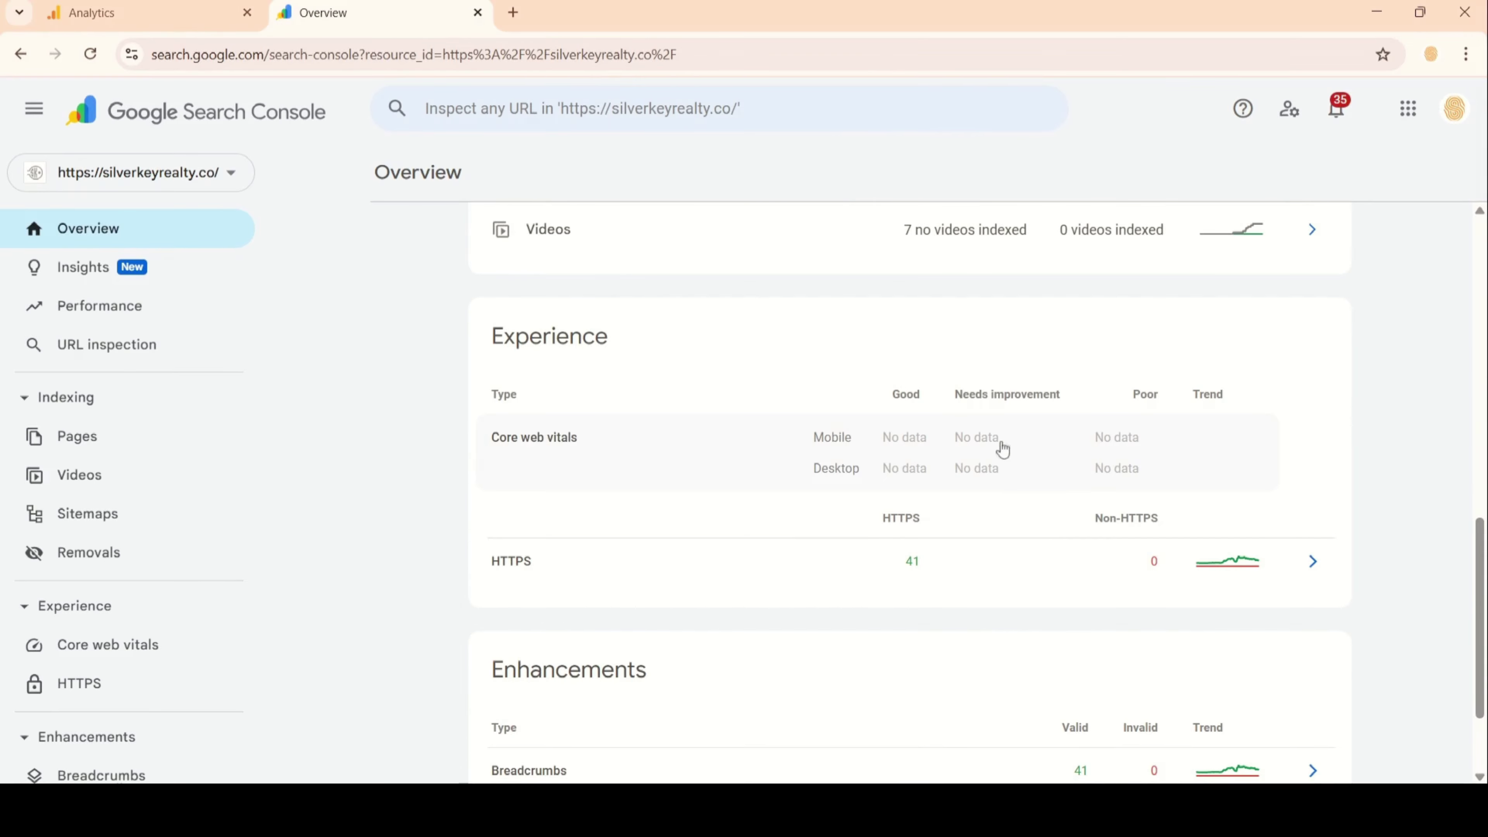
Review the Experience and Enhancements sections of the property overview, and return to its Performance summary.
scroll(447, 548, down, 2)
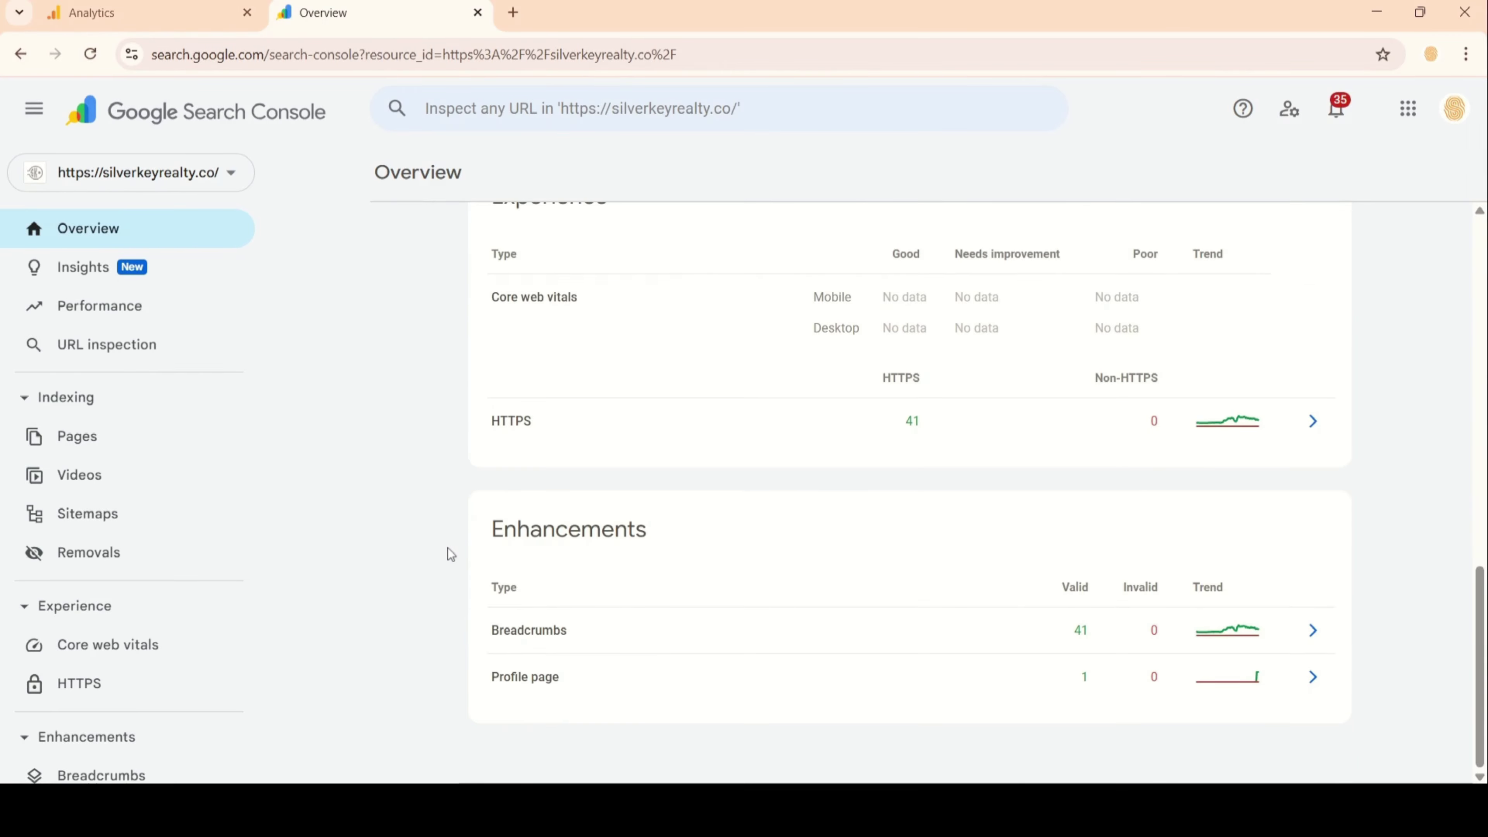
scroll(448, 548, up, 10)
scroll(450, 554, up, 1)
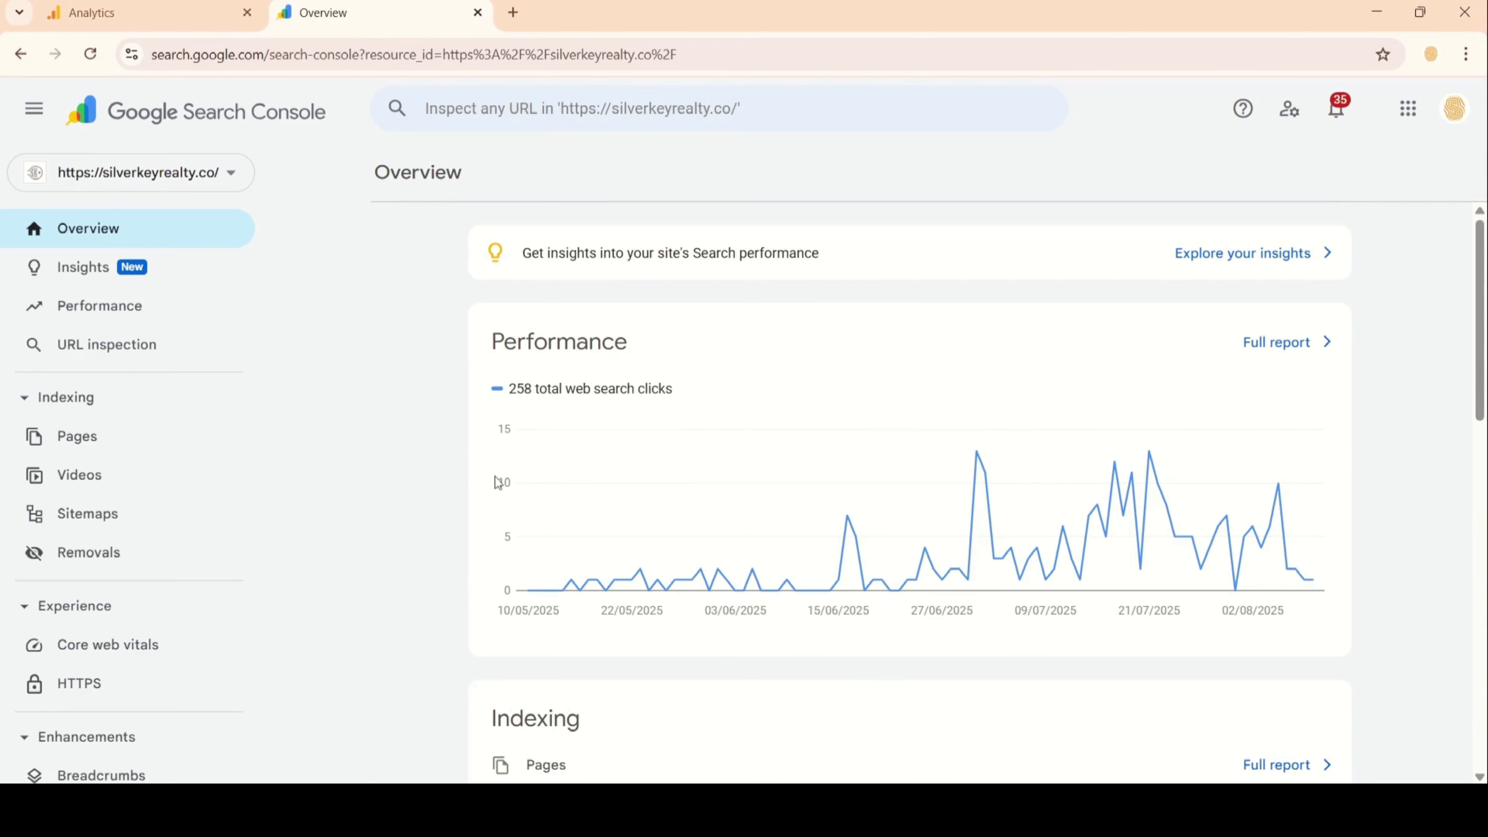
Open the Insights report and review the site's top content, queries, top countries and additional traffic sources.
click(146, 276)
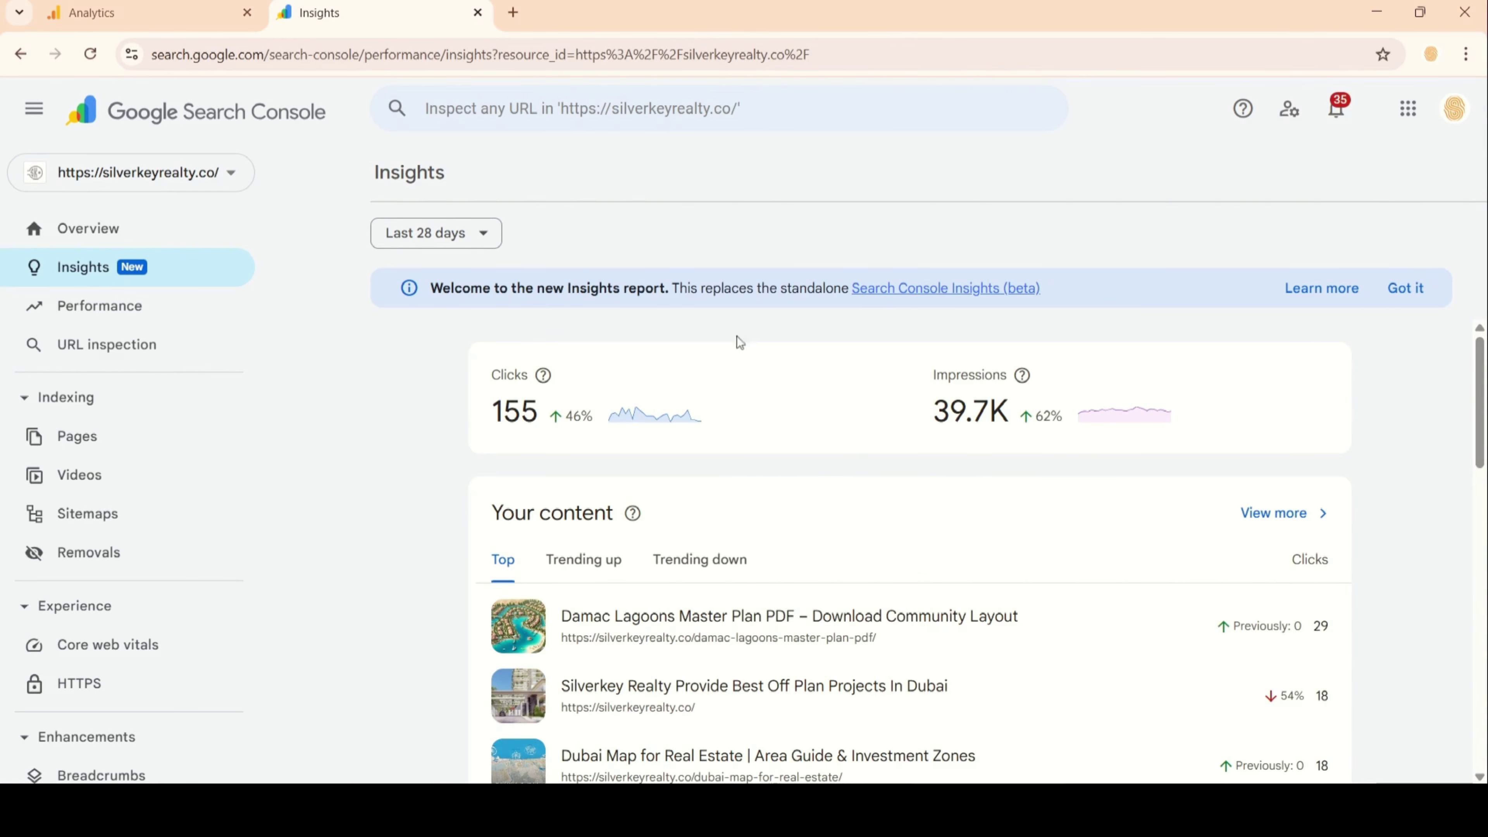
scroll(437, 415, down, 3)
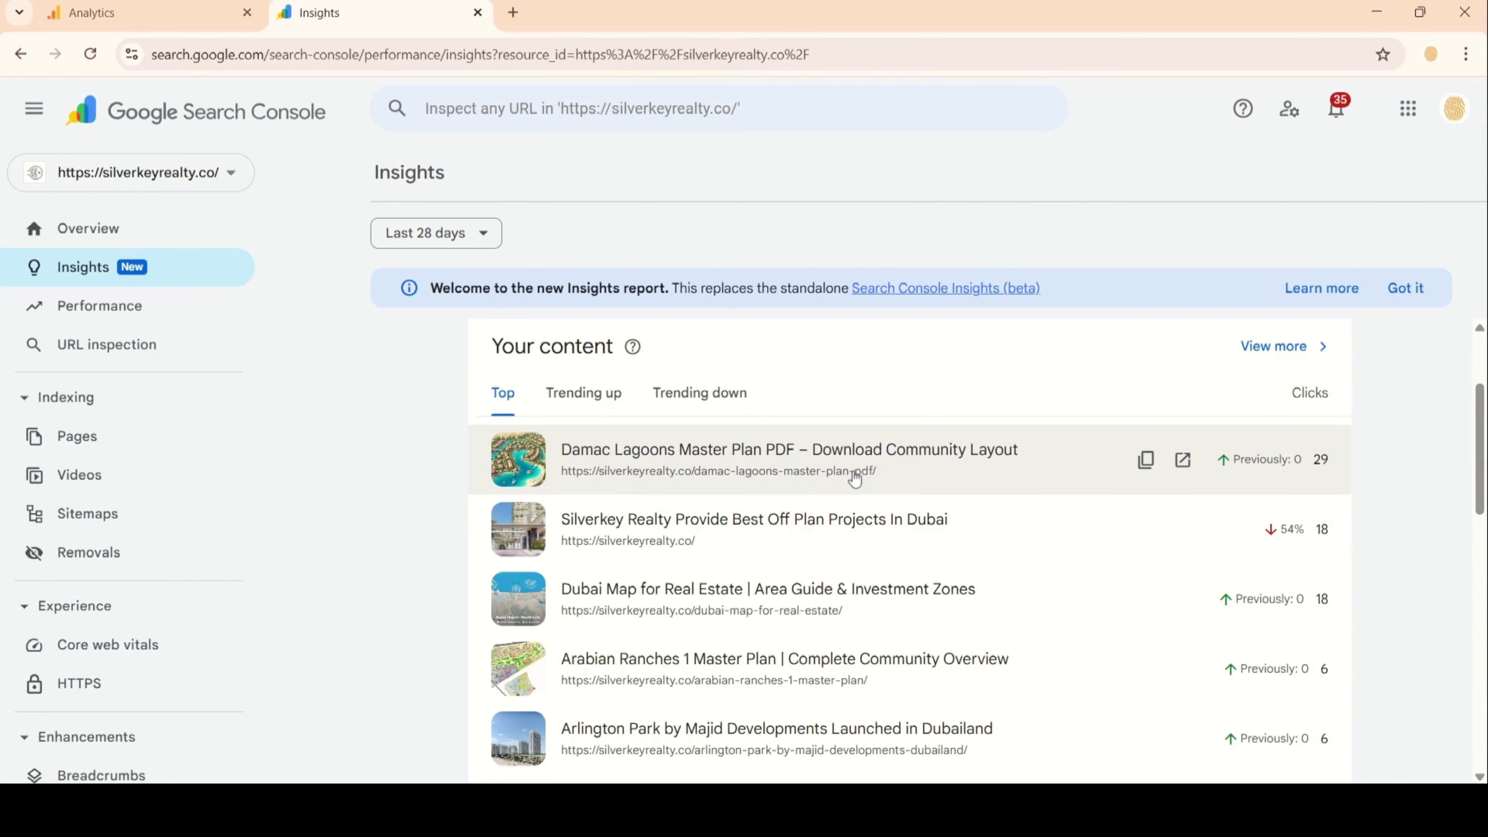
scroll(855, 478, down, 1)
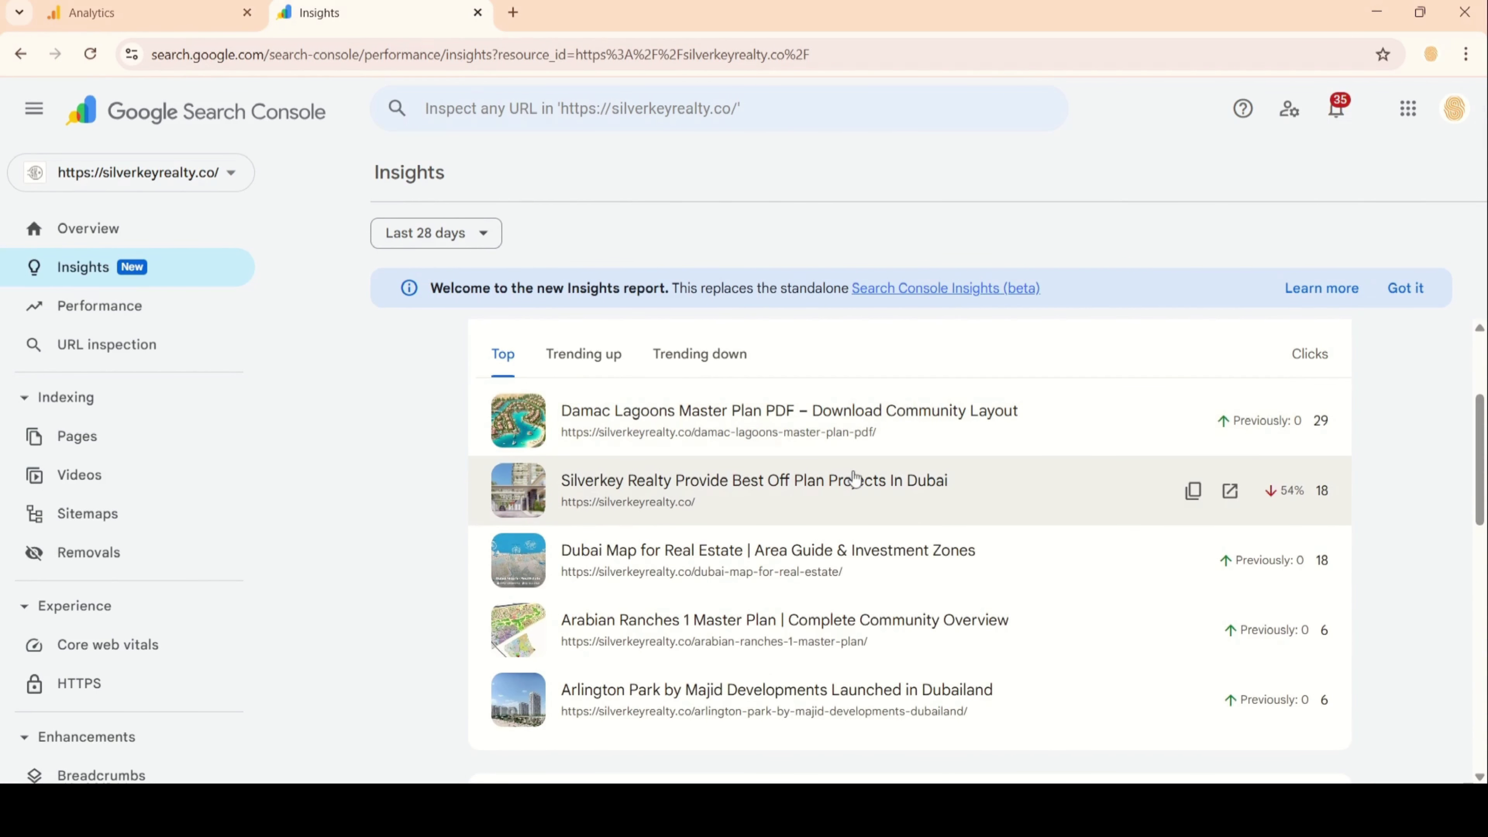
scroll(855, 477, down, 7)
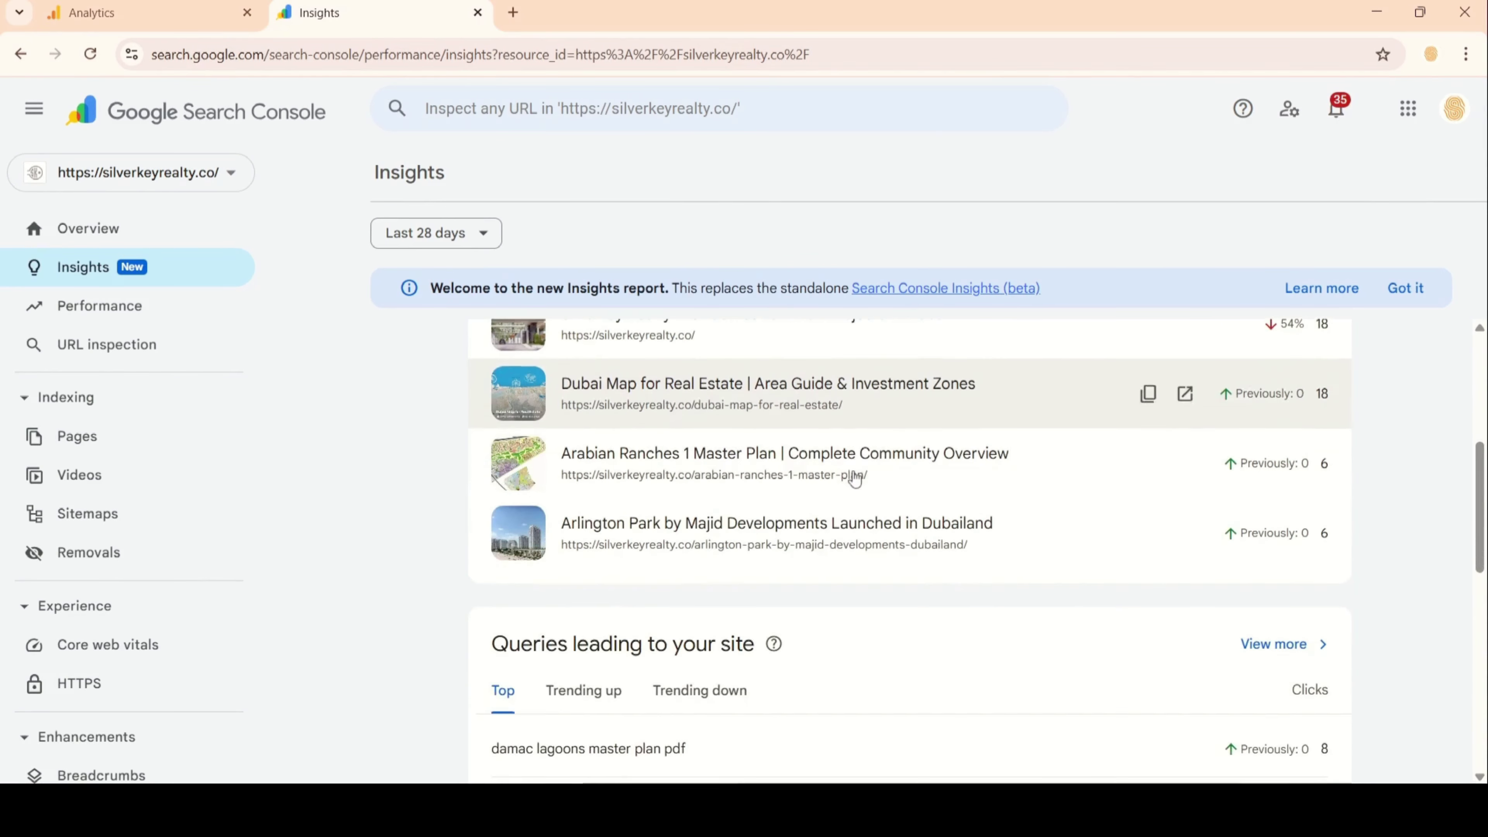
scroll(853, 473, down, 8)
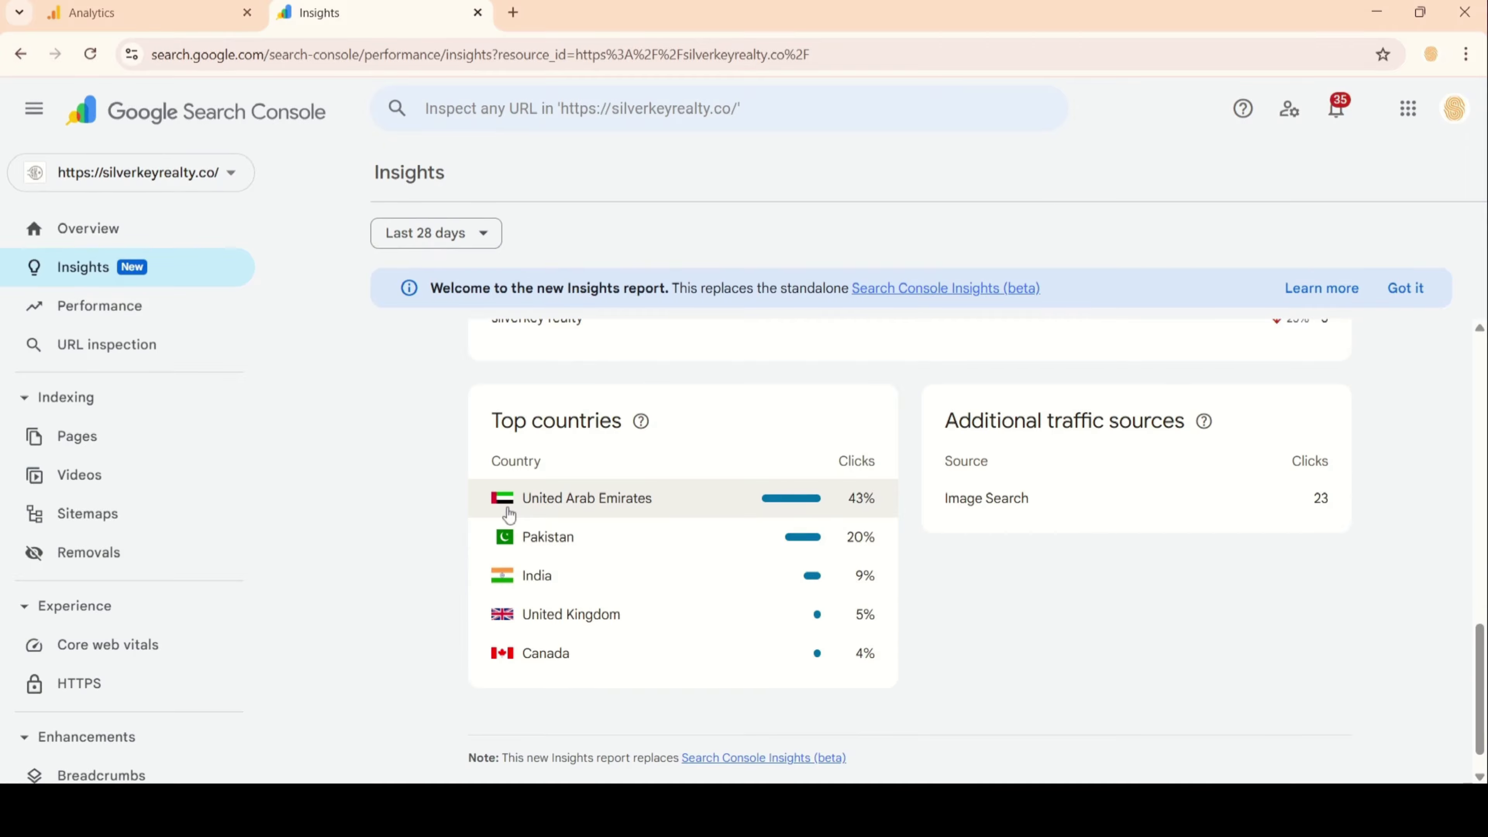
scroll(389, 472, up, 5)
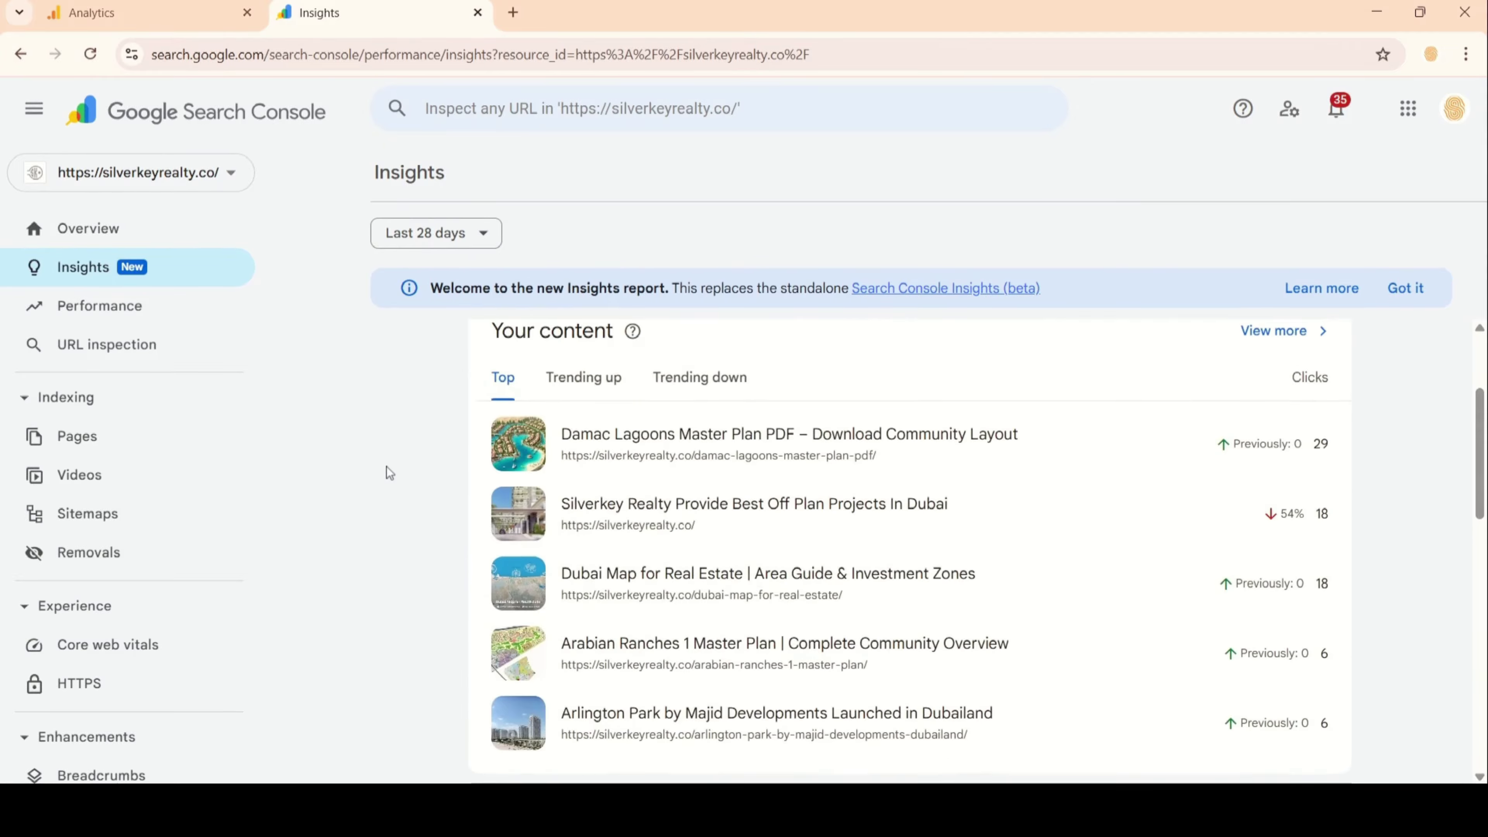
Set the Insights report's date range to the last 3 months and look through its sections down to the top countries.
click(485, 239)
click(417, 387)
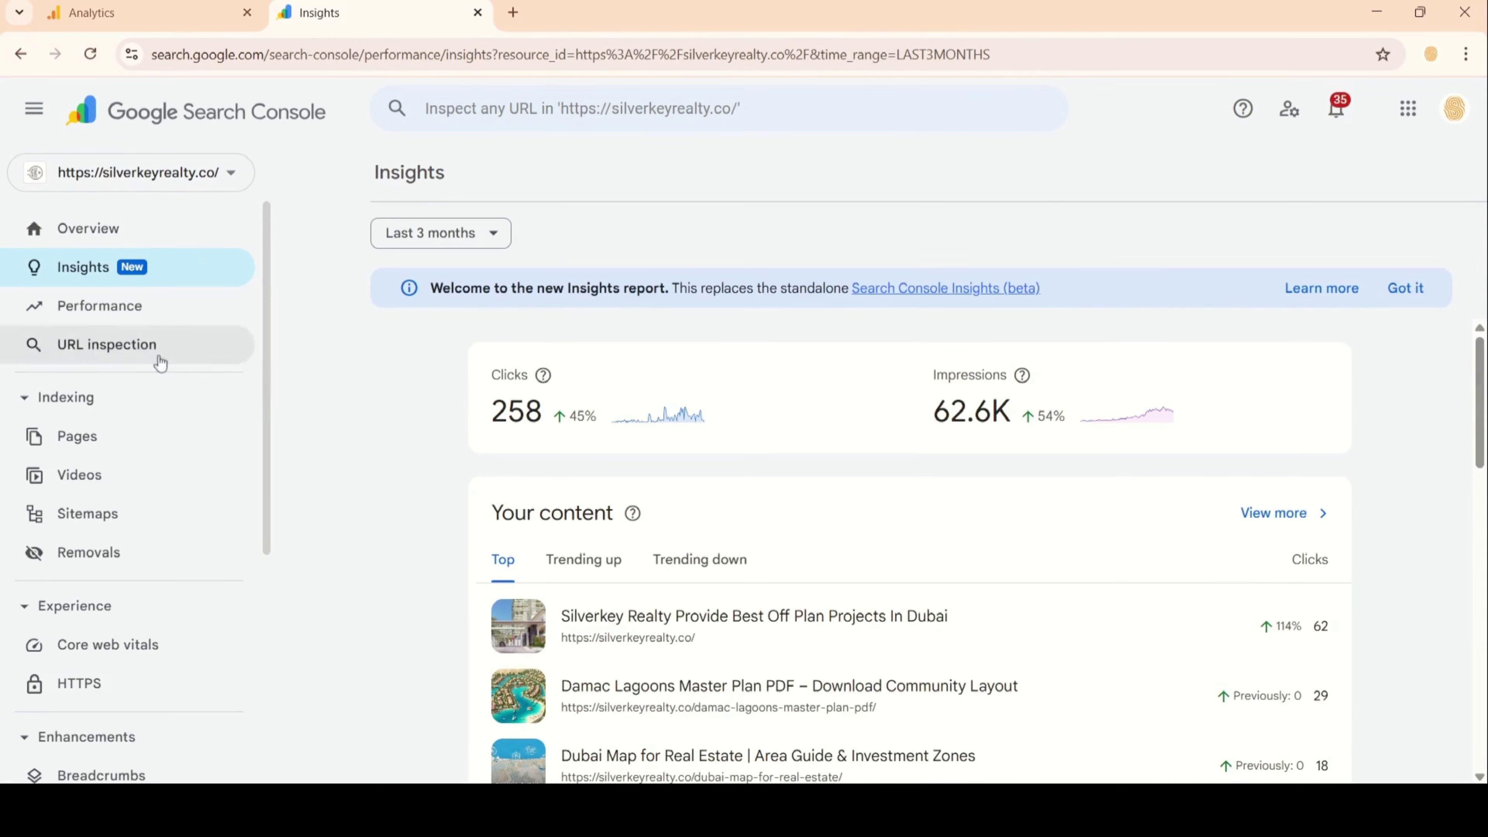
scroll(420, 553, down, 15)
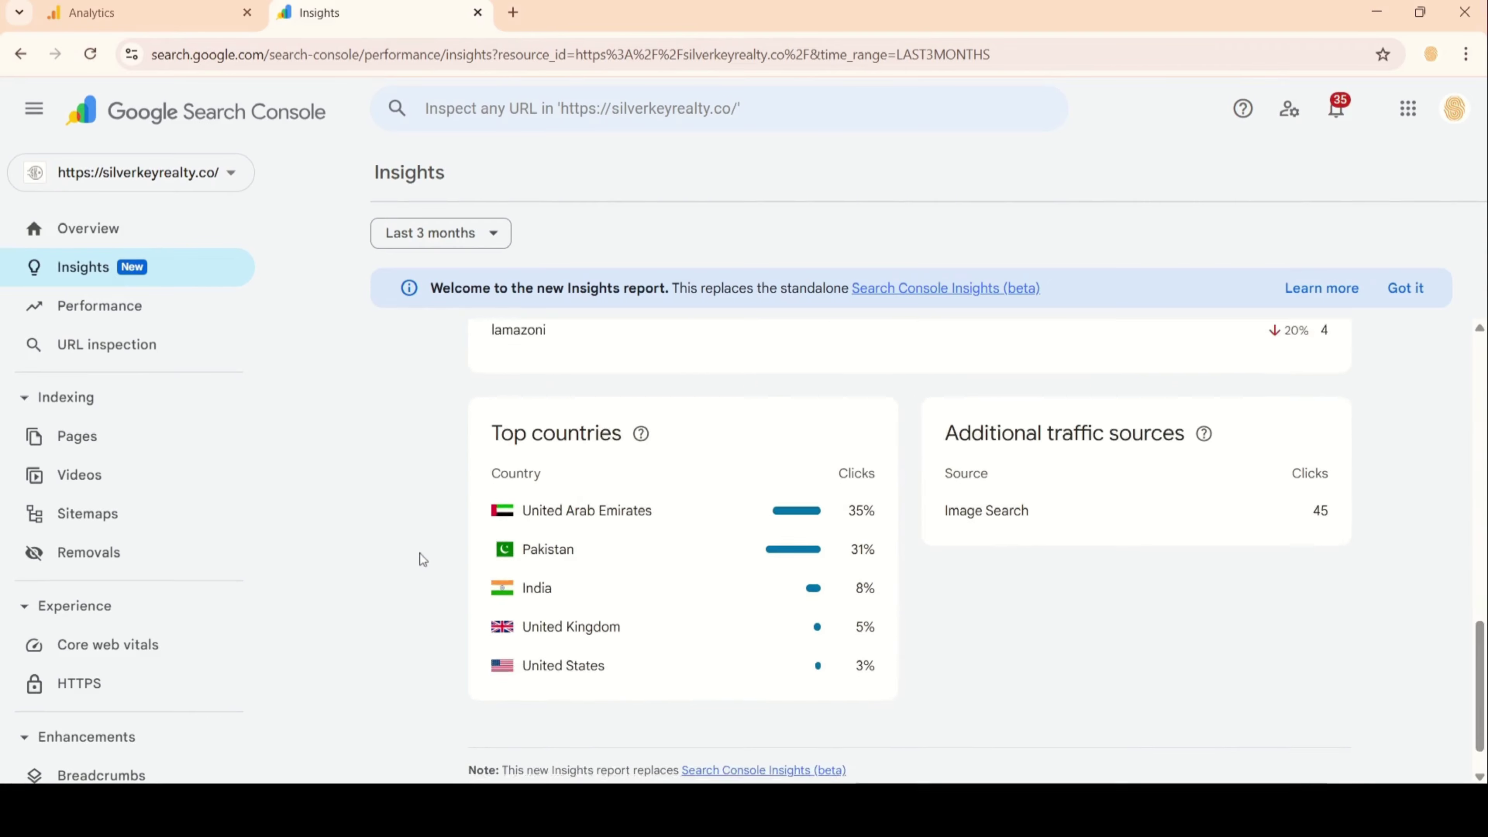
Open the search Performance report and review the top queries by clicks and impressions.
click(133, 321)
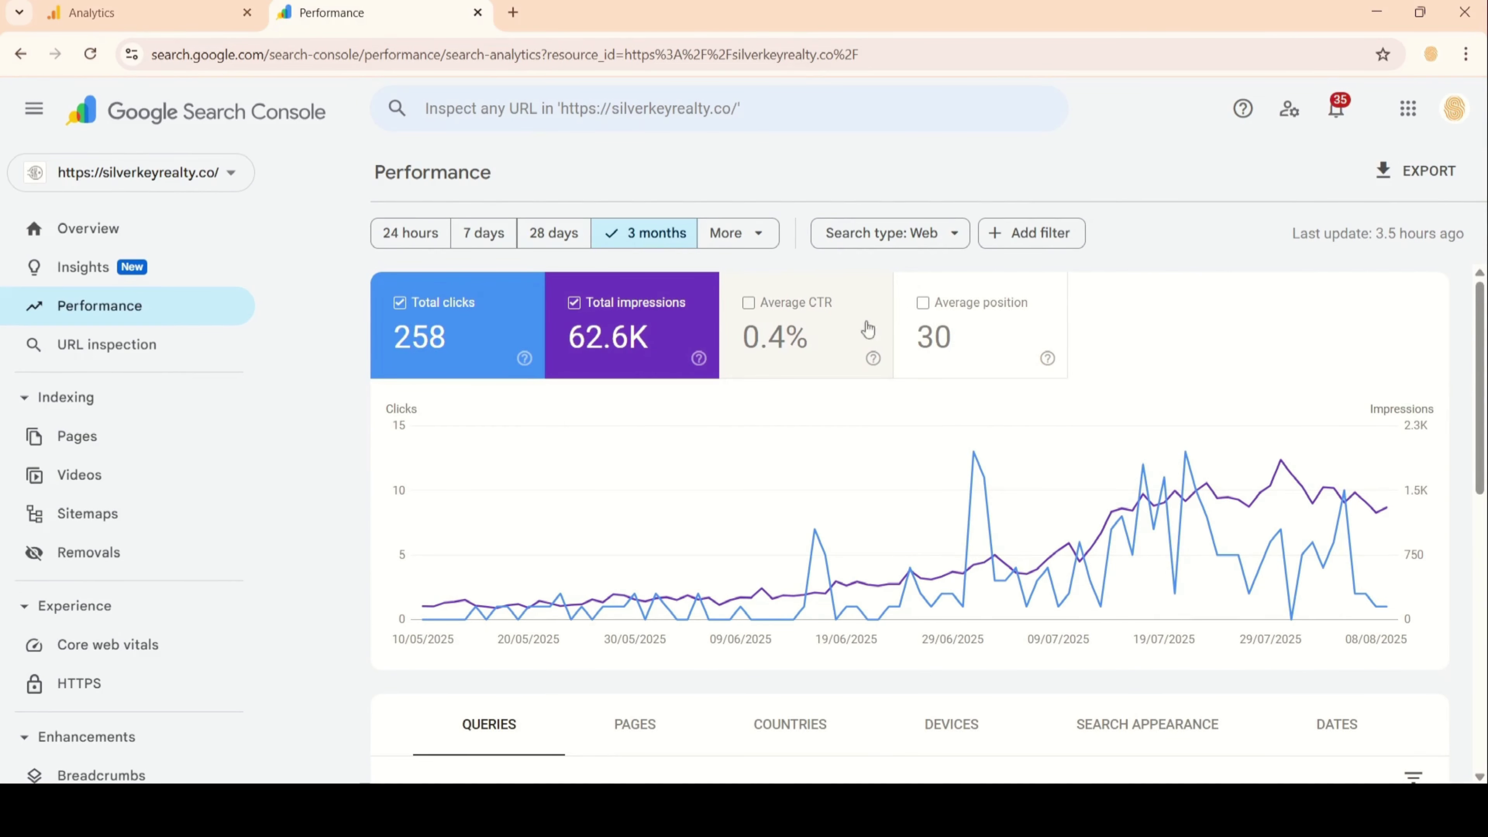
scroll(515, 412, down, 10)
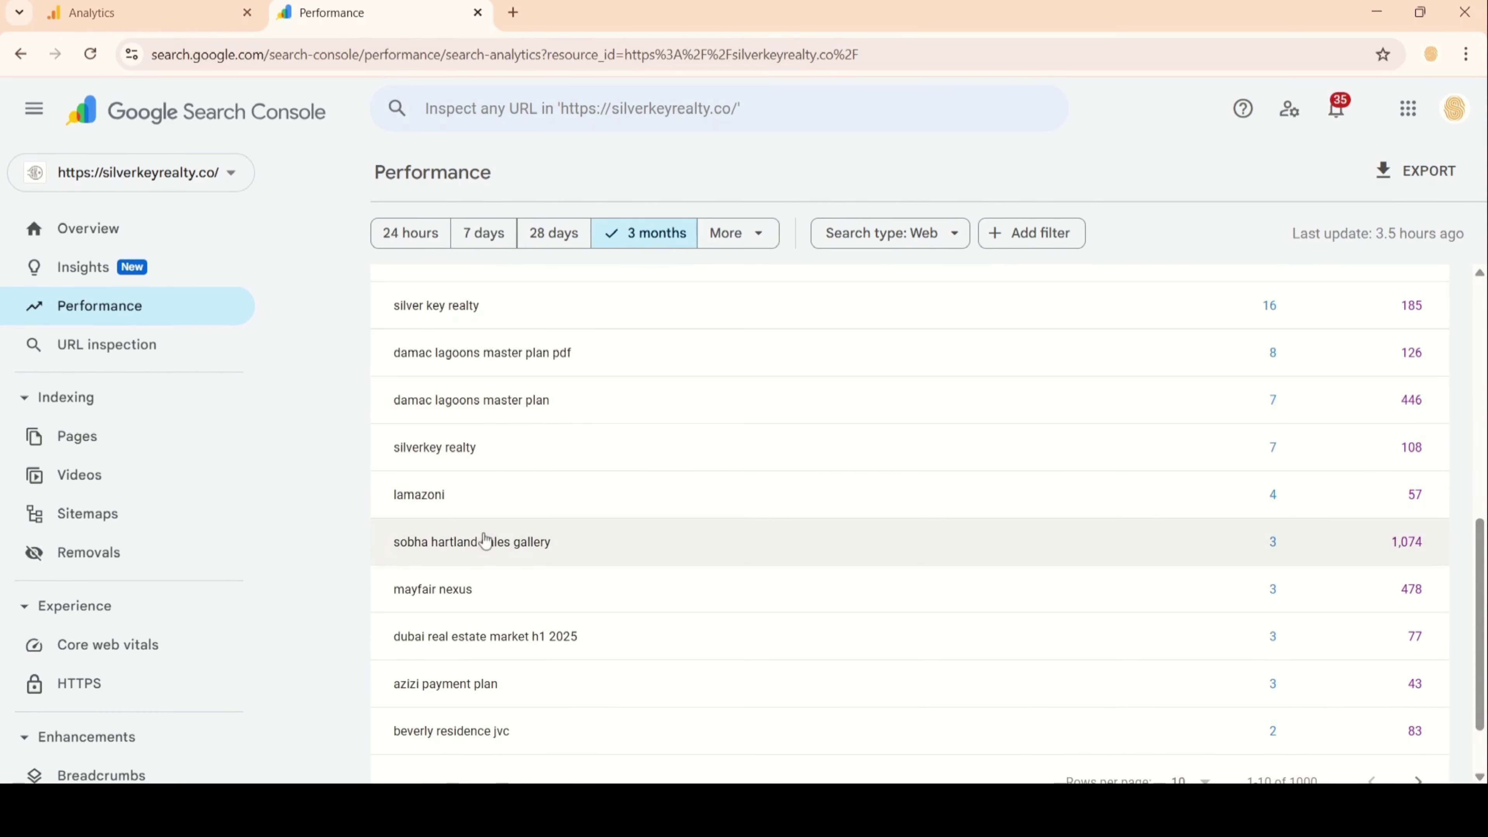
scroll(486, 538, up, 3)
scroll(486, 539, up, 1)
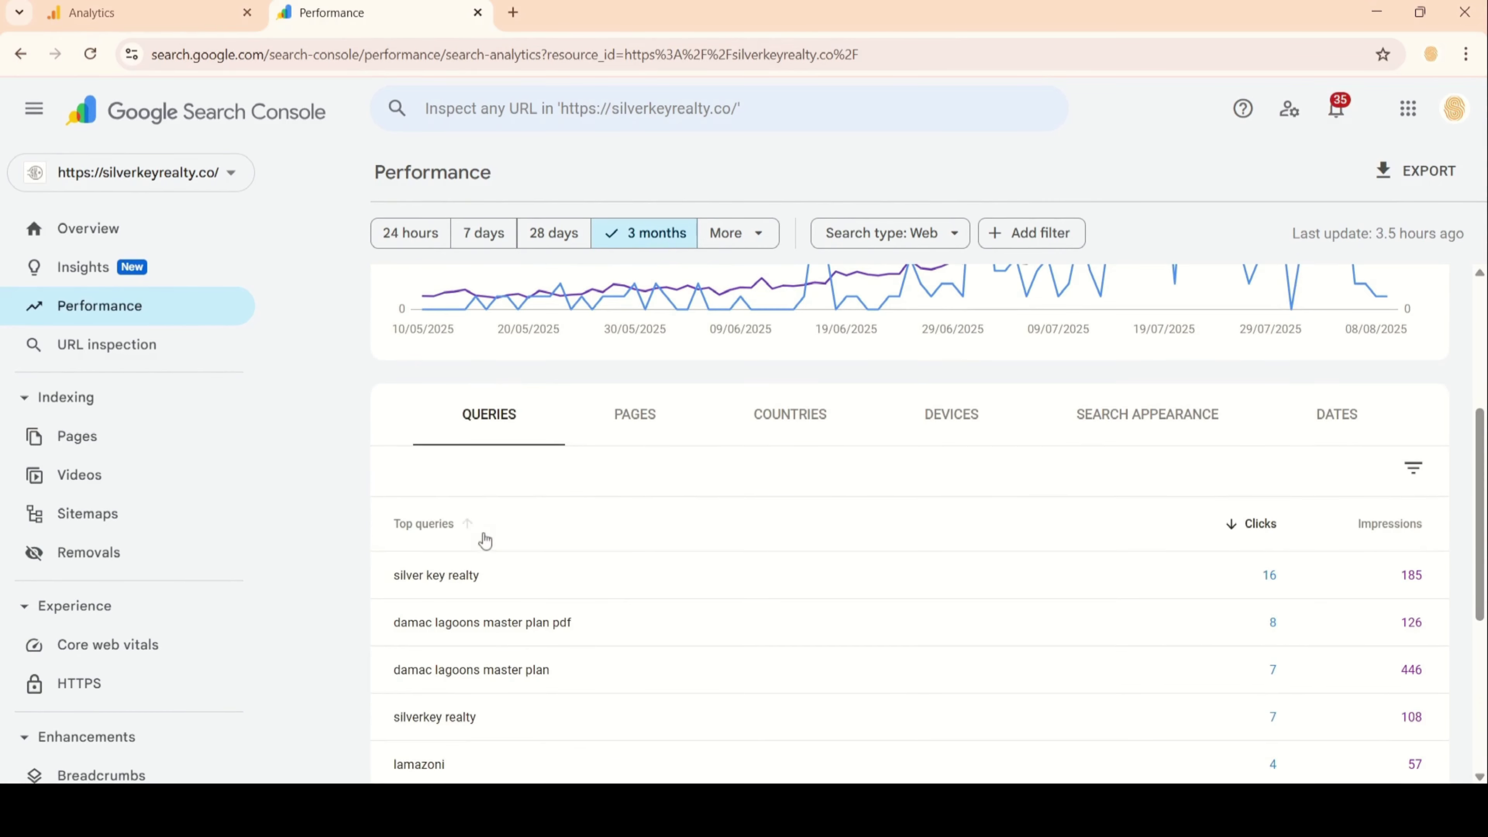
Break the performance data down by page and review the list of top pages.
click(653, 428)
scroll(744, 461, down, 2)
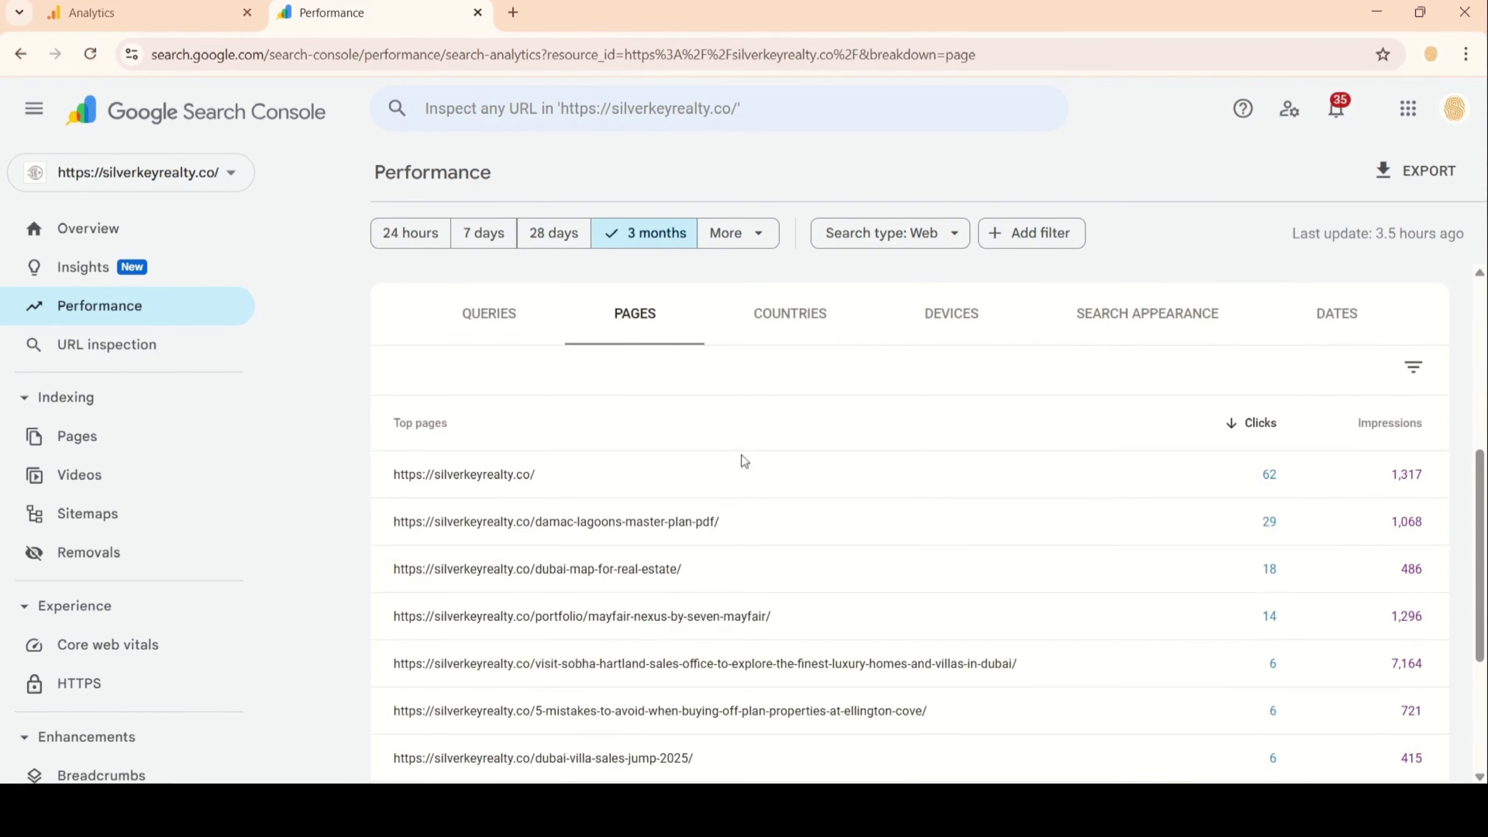
scroll(741, 455, down, 4)
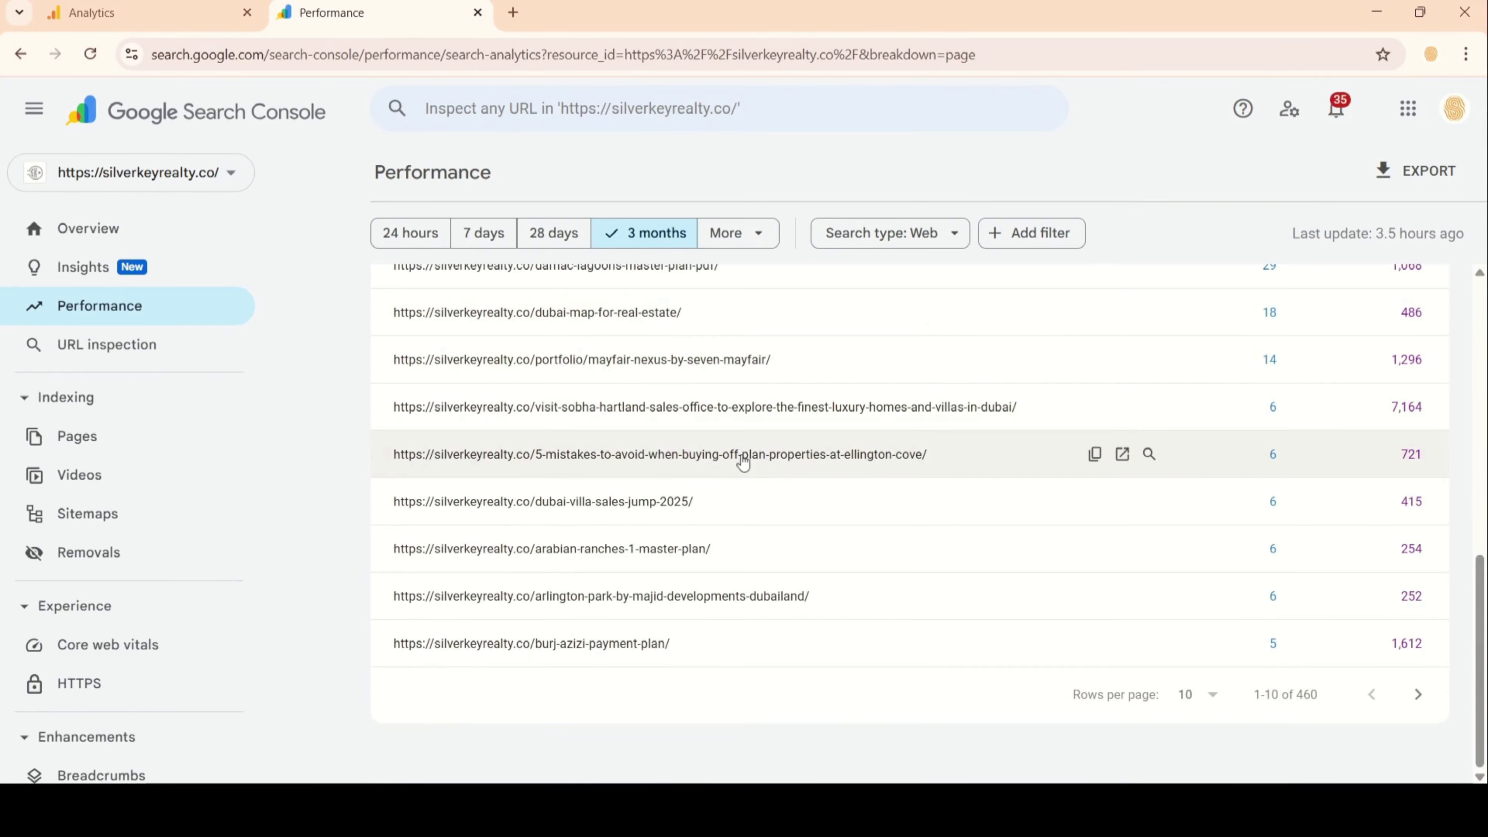
Review the performance breakdown by country and by device.
scroll(742, 460, up, 5)
click(797, 435)
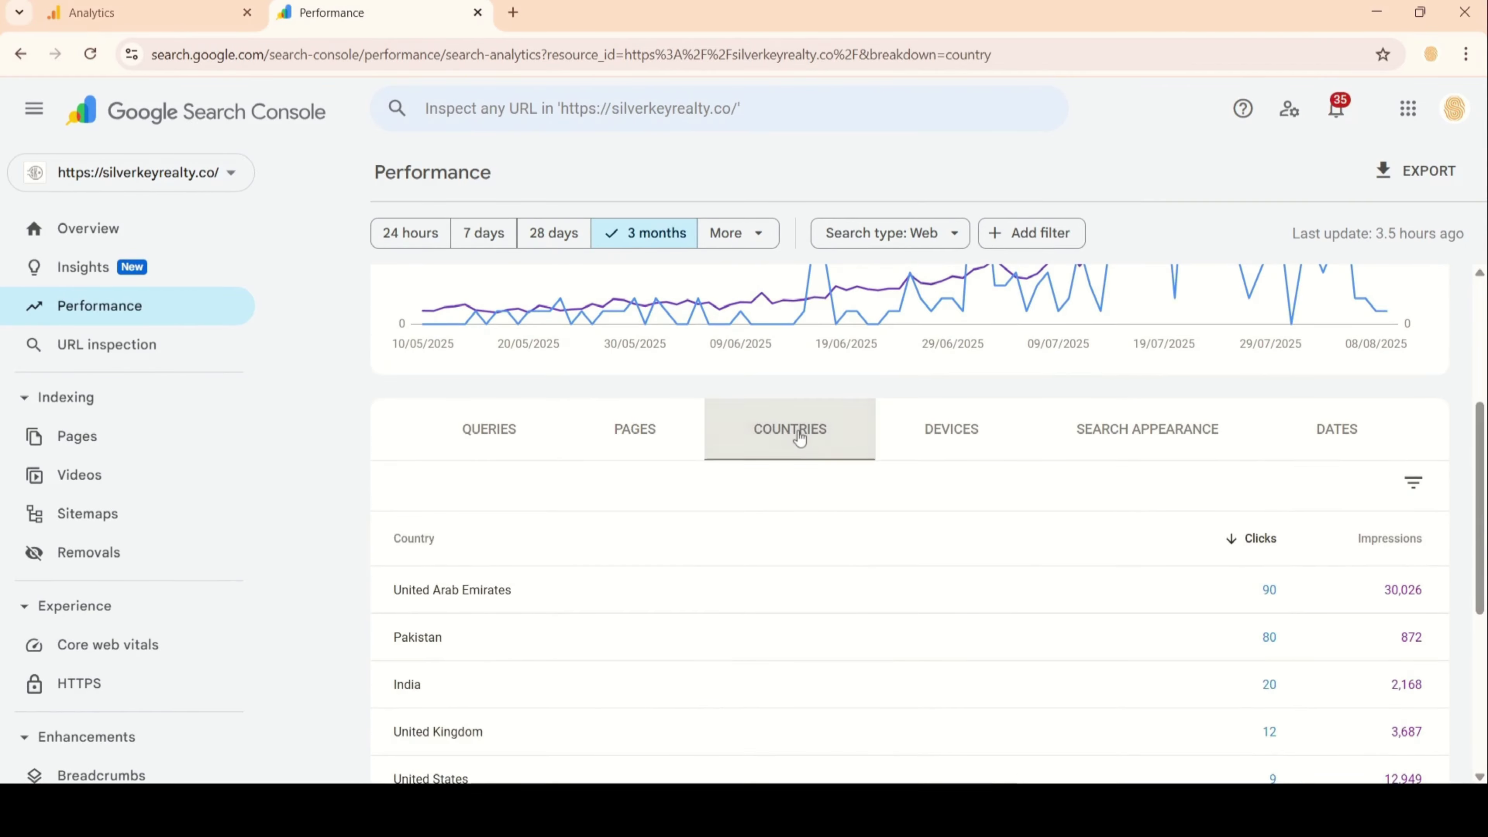
scroll(800, 439, down, 2)
scroll(800, 437, up, 1)
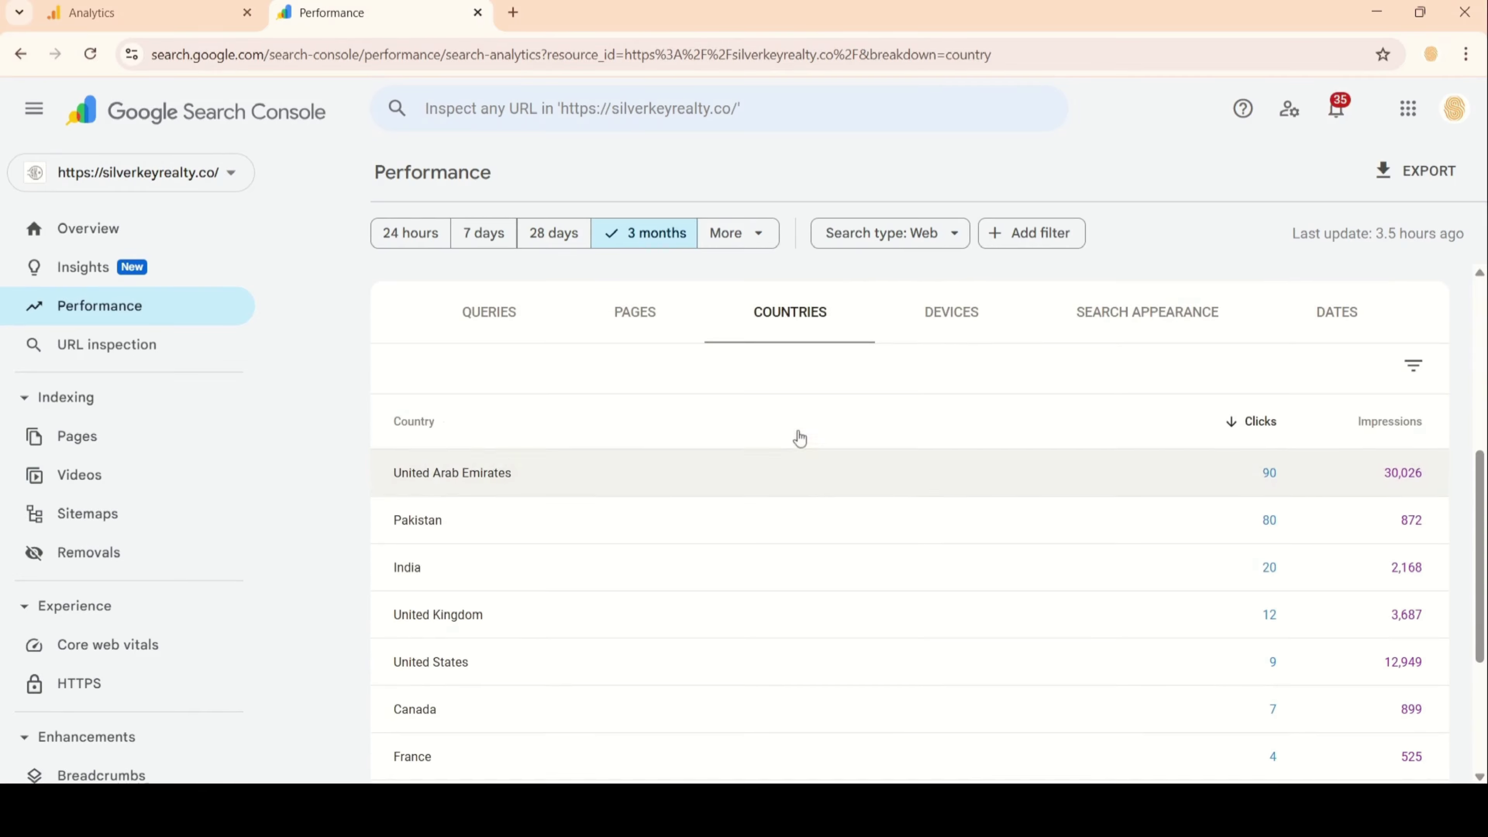
click(992, 315)
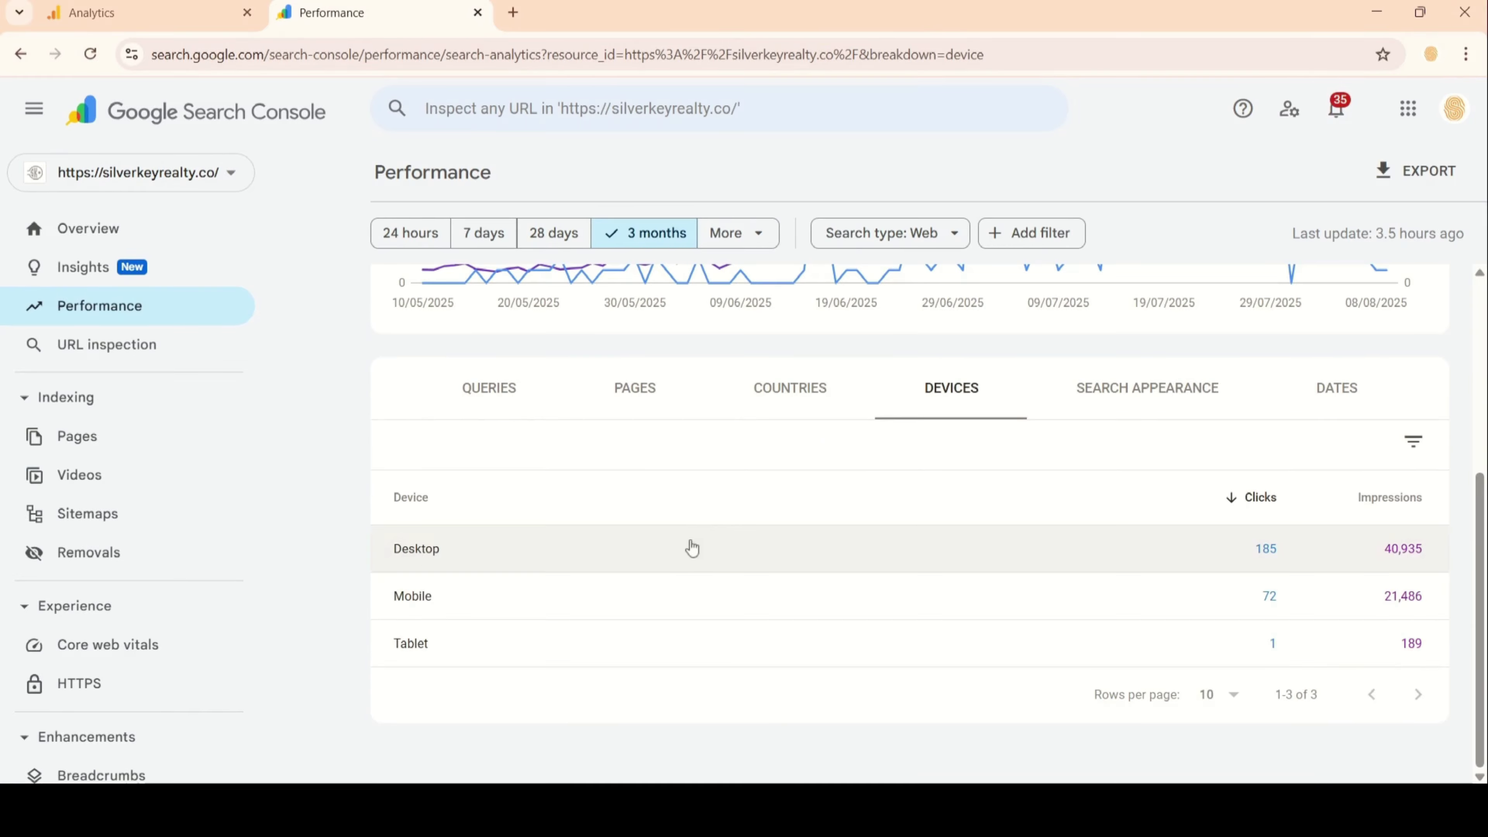
View the performance breakdown by search appearance, and look through the daily figures by date.
click(1142, 398)
click(1333, 391)
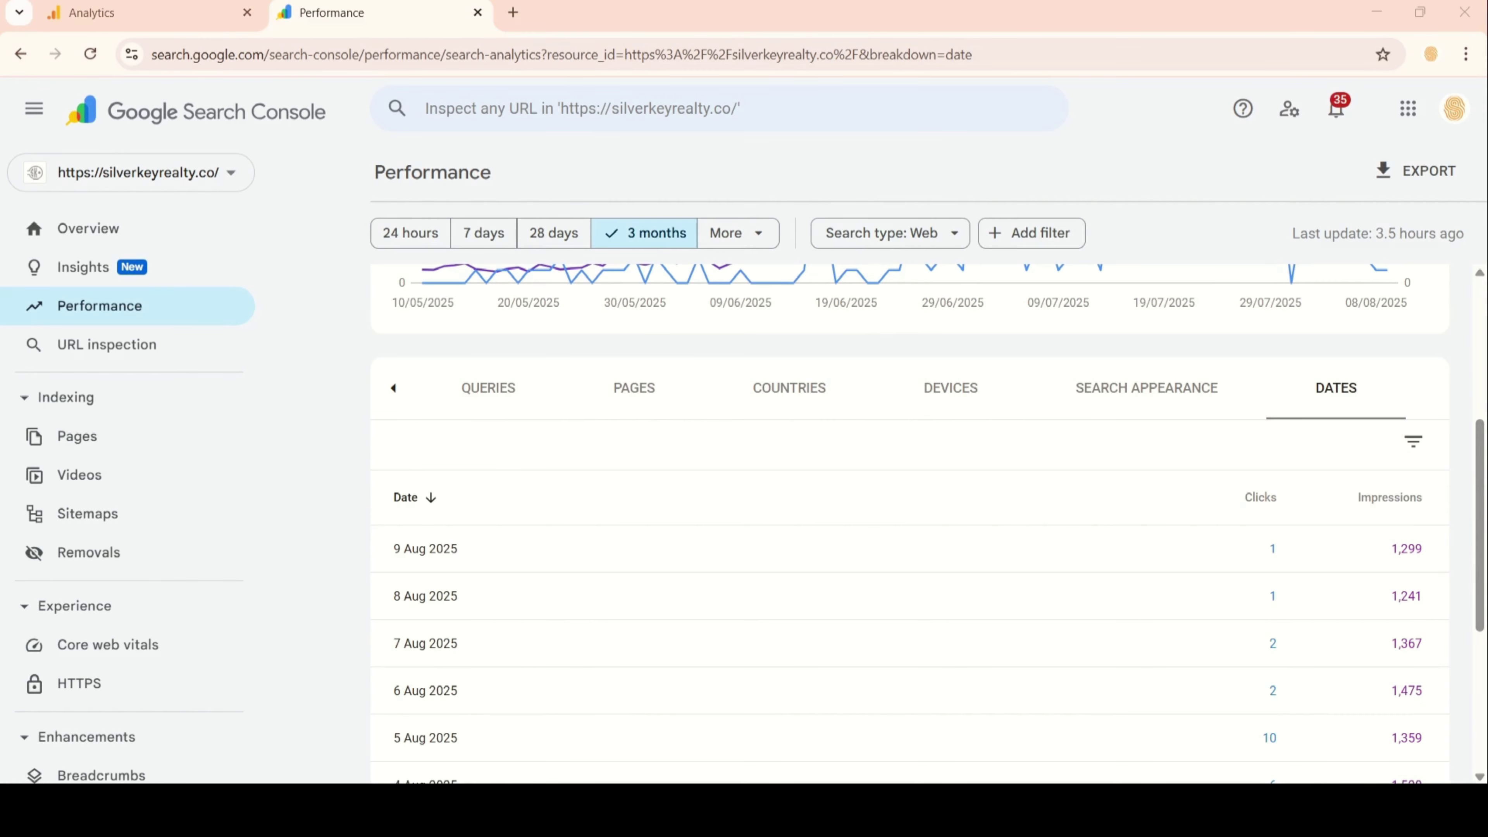
scroll(367, 505, down, 4)
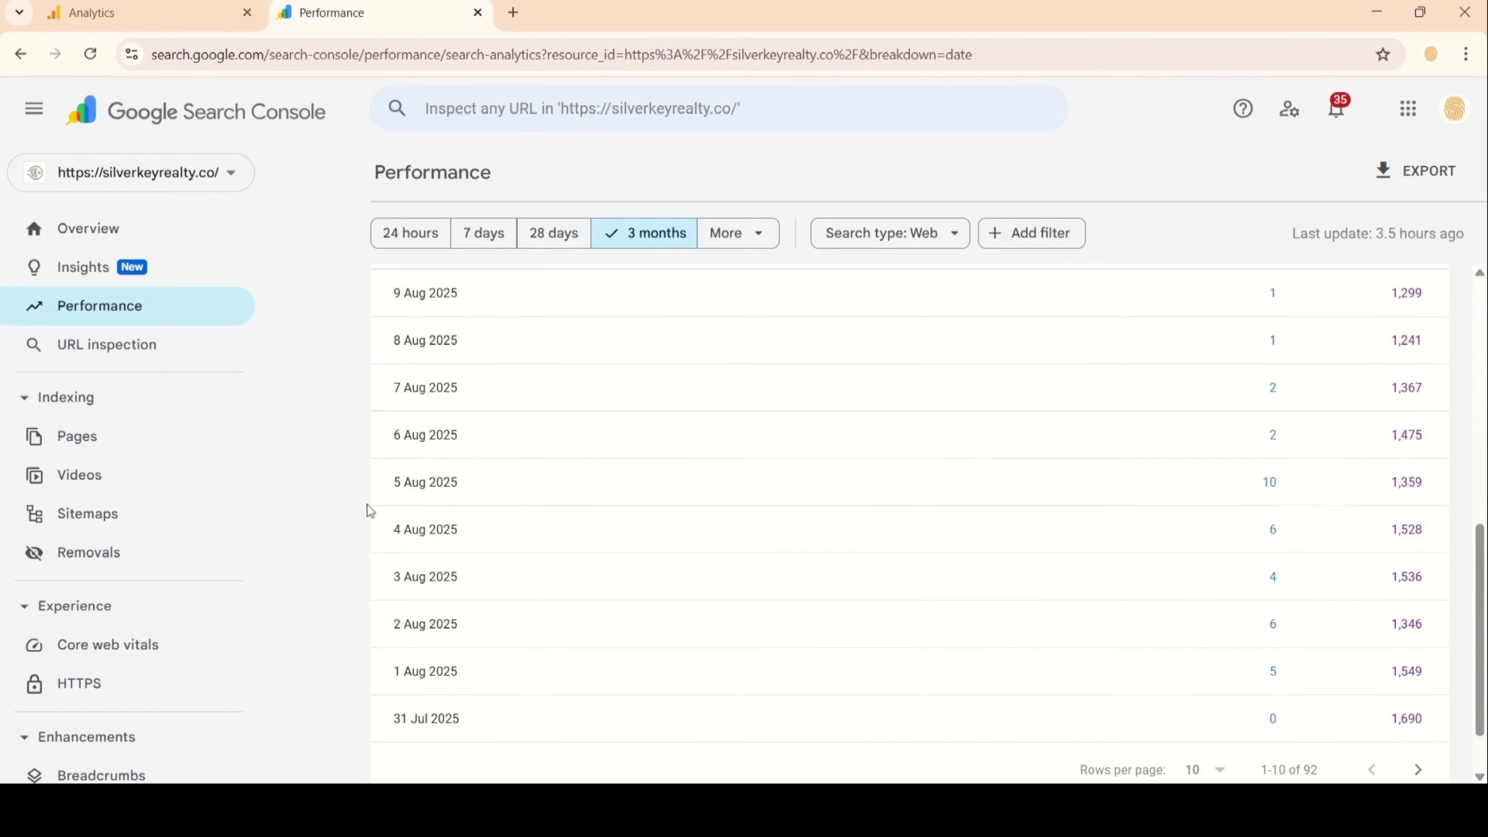
scroll(367, 505, down, 1)
Start a URL inspection and leave it without entering an address.
click(128, 345)
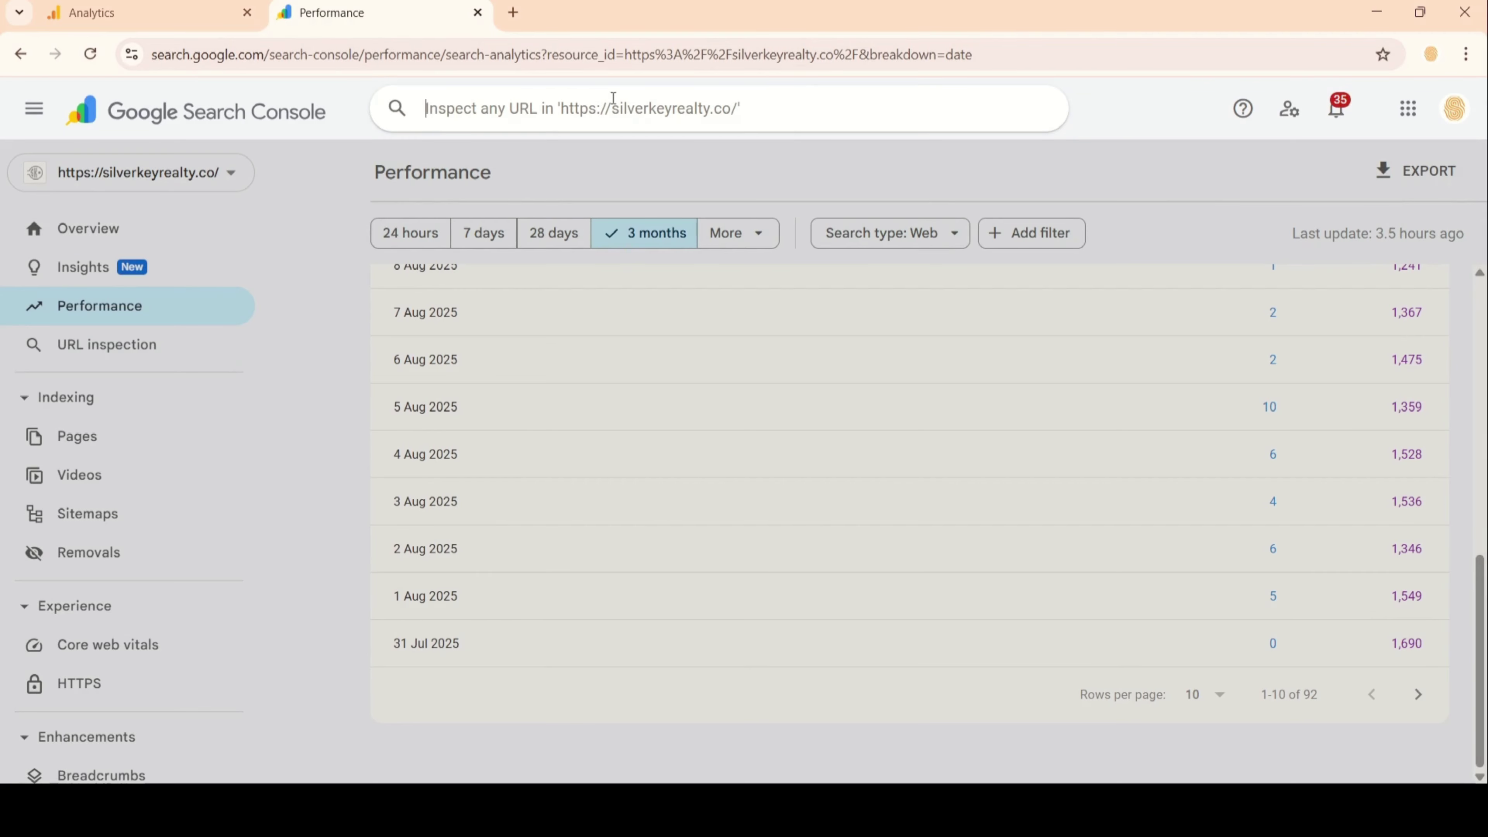
click(280, 421)
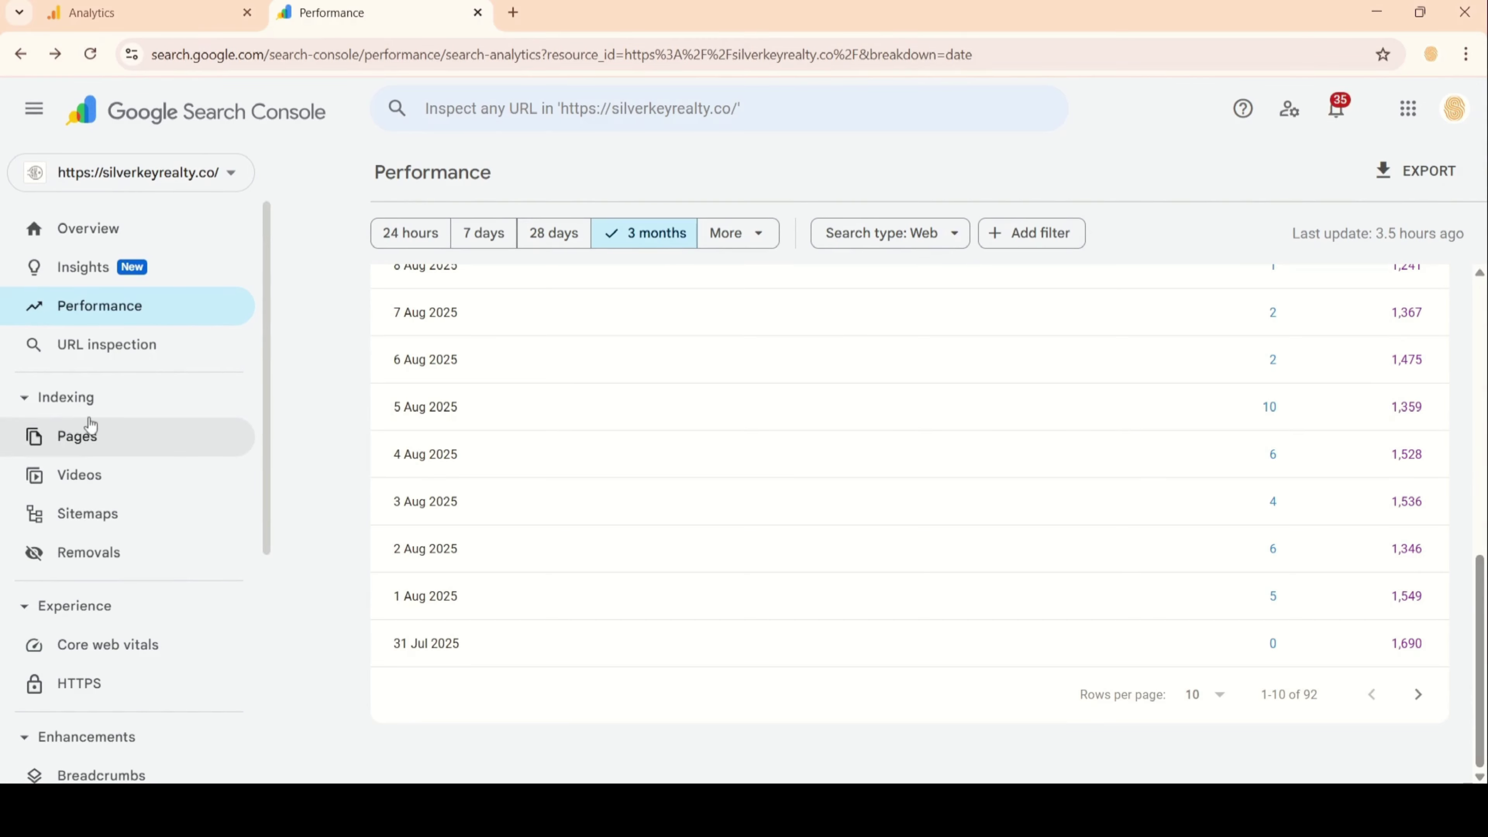
Open the Page indexing report and examine the reasons why pages aren't indexed.
click(99, 431)
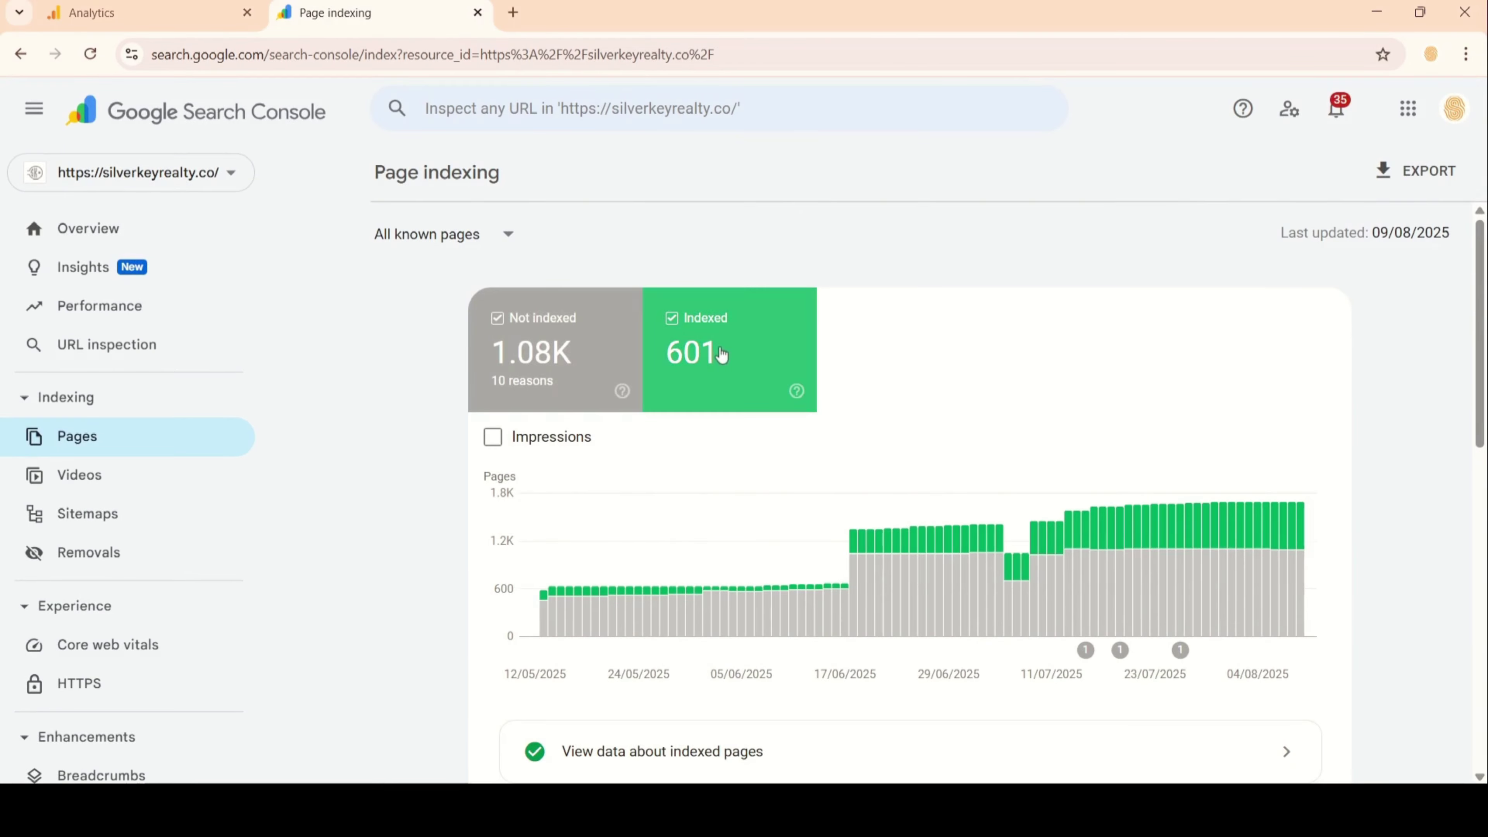
scroll(385, 416, down, 10)
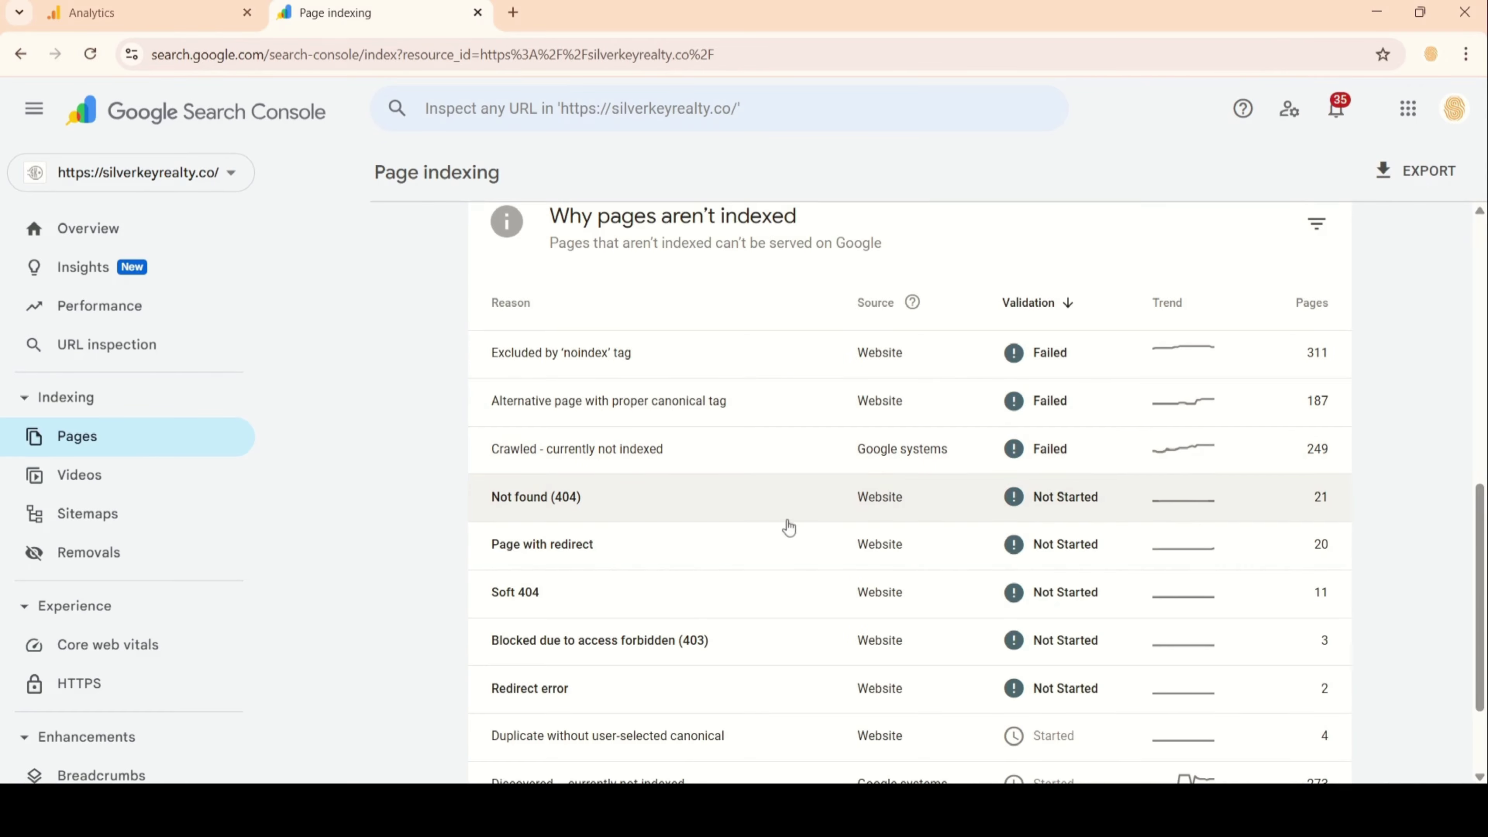
scroll(788, 527, down, 3)
scroll(788, 528, up, 2)
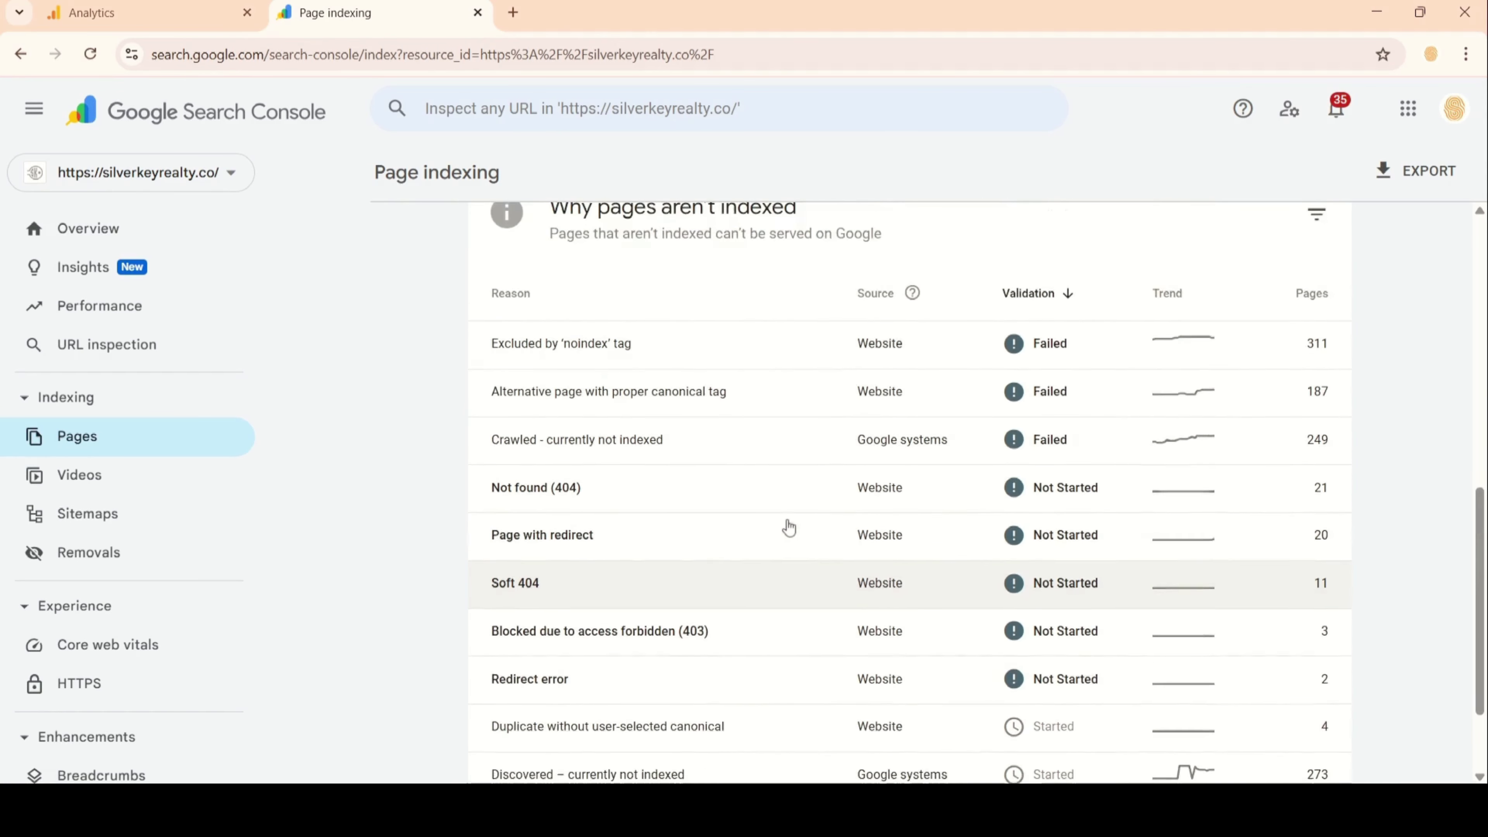
scroll(789, 528, down, 2)
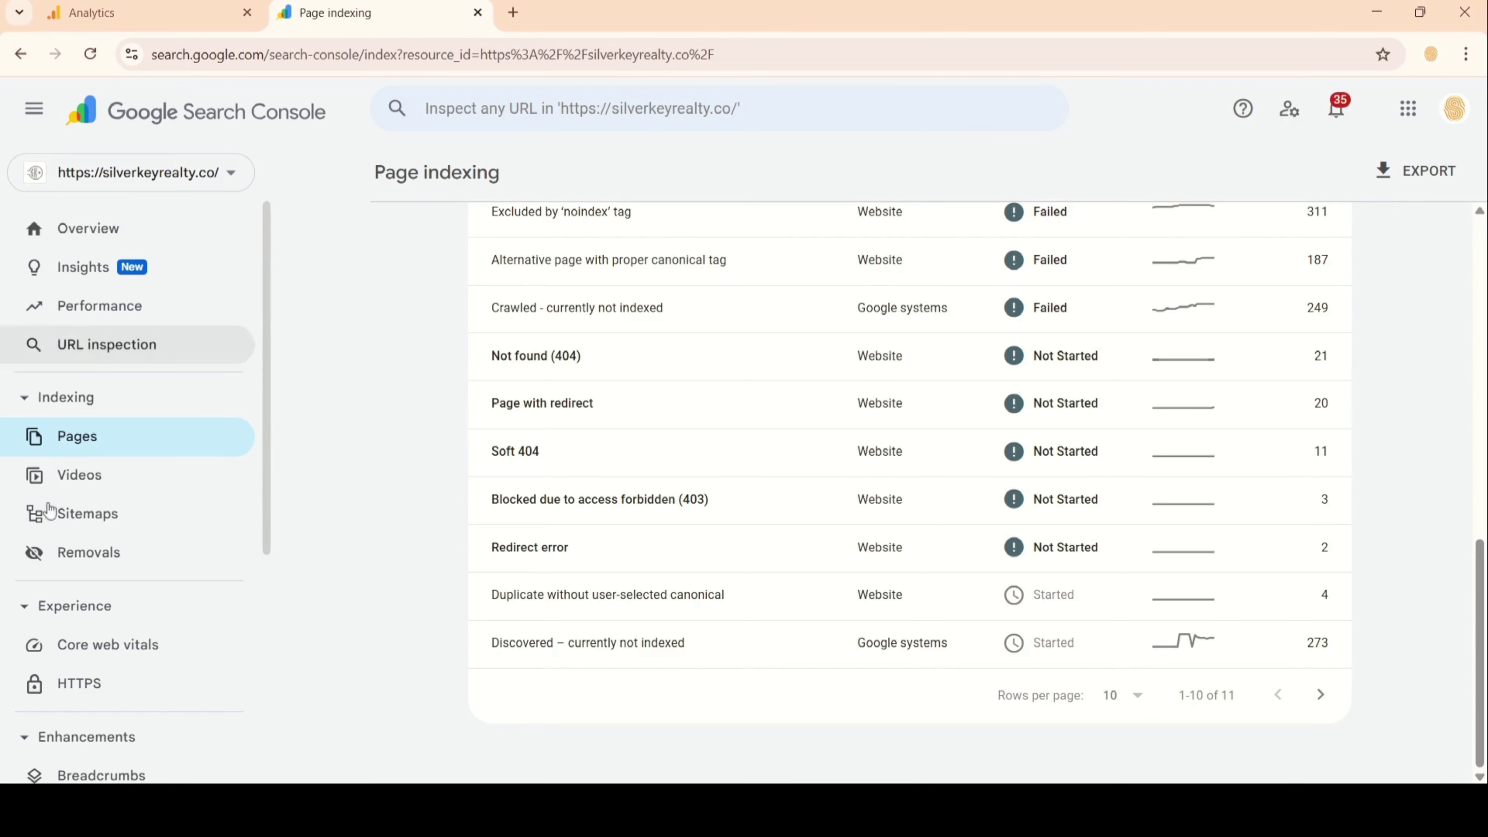
Check the Video indexing report for why videos aren't indexed, and view the submitted sitemaps.
click(77, 478)
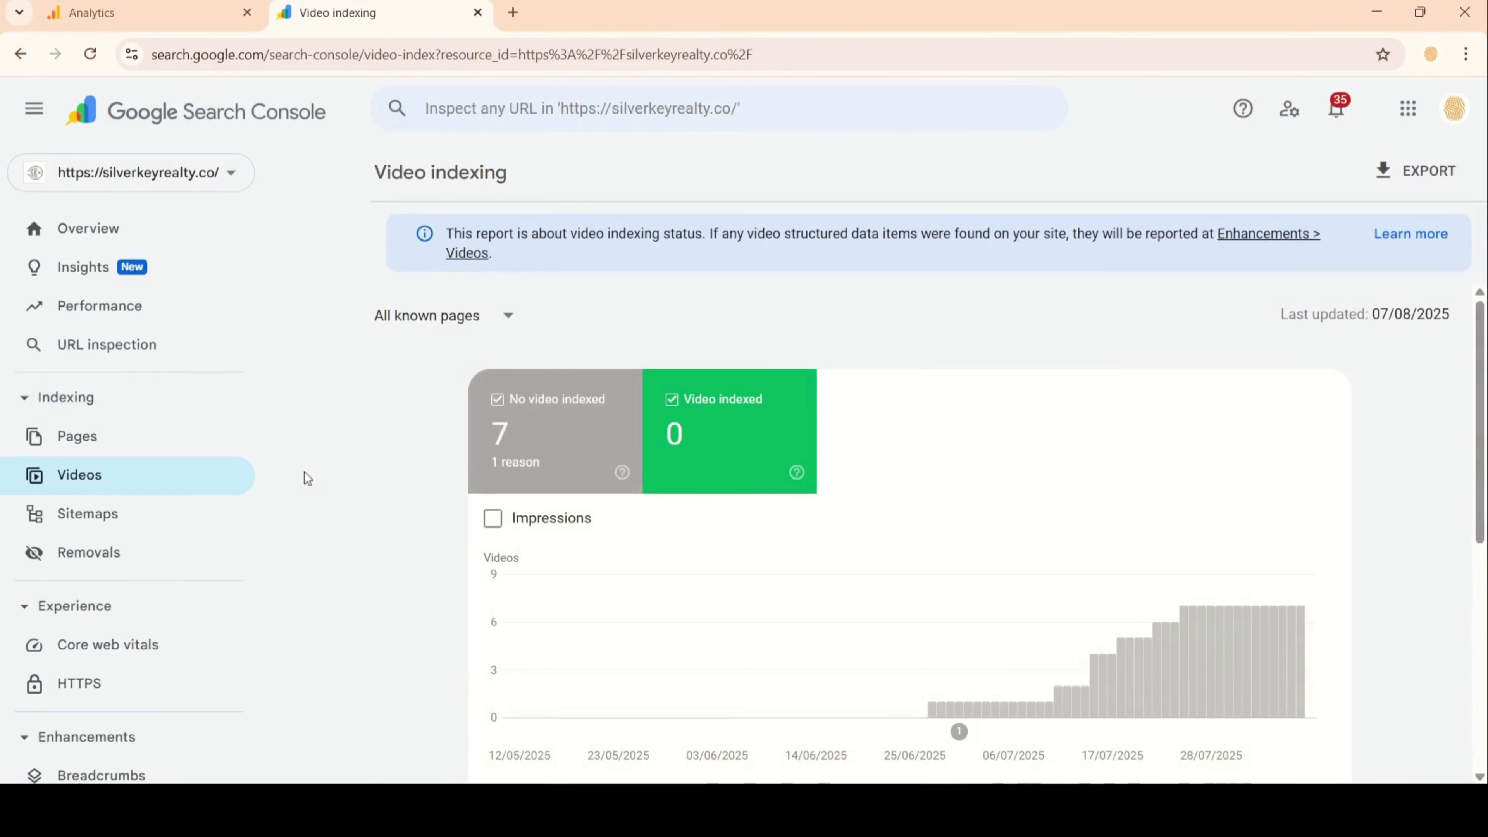
scroll(305, 473, down, 5)
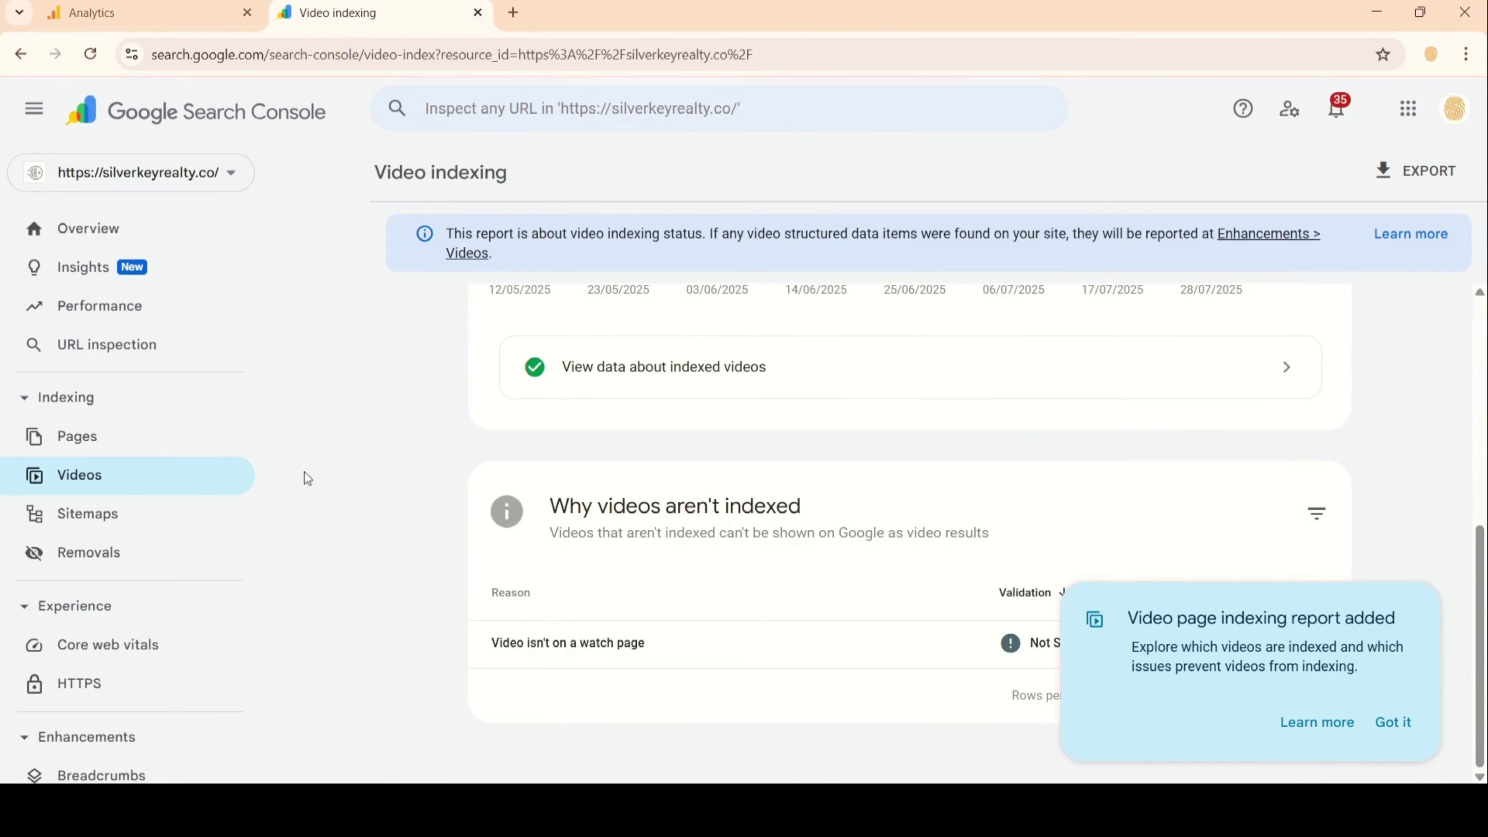
click(96, 514)
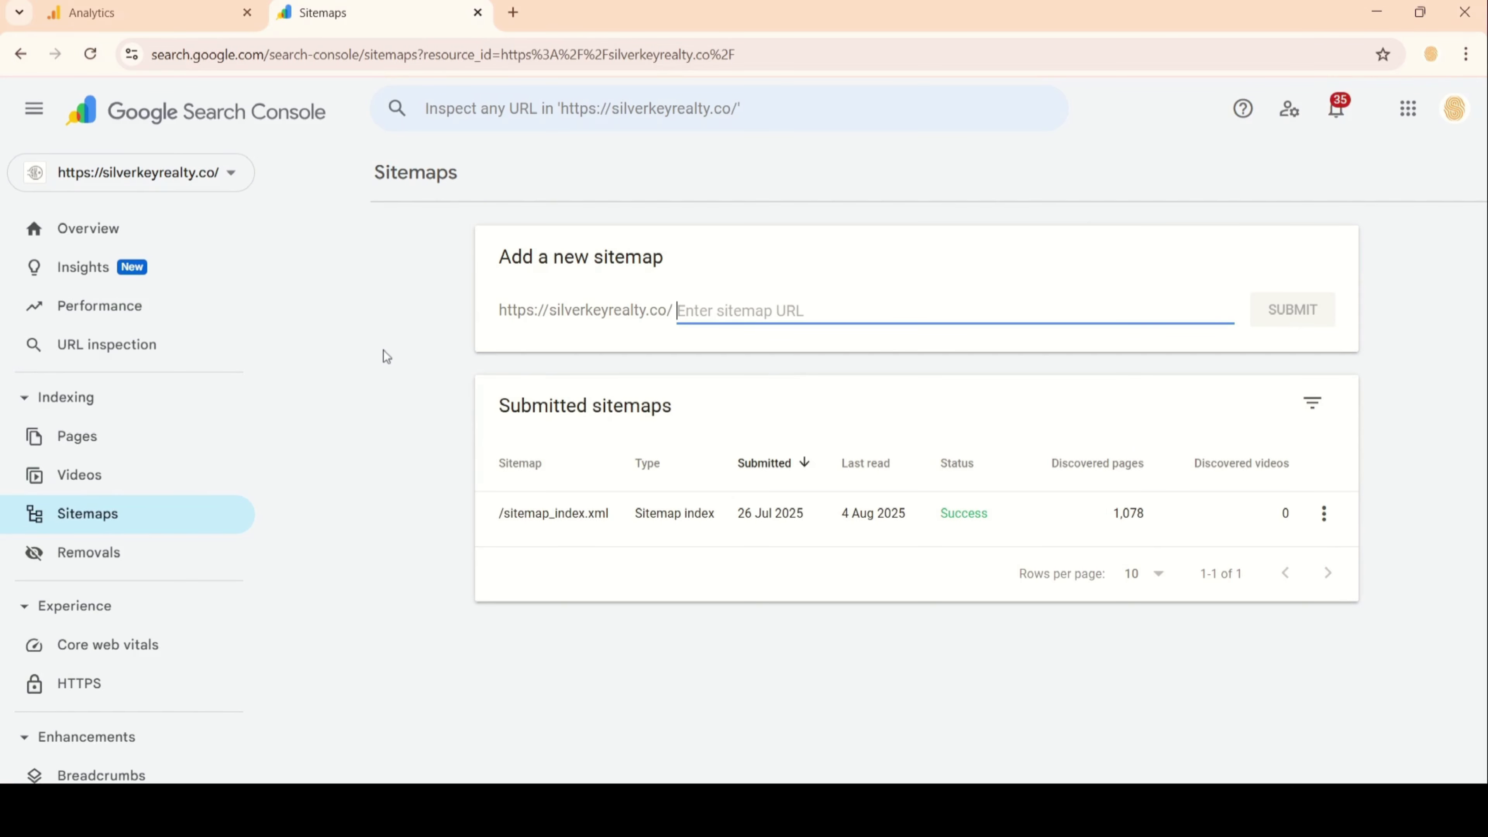
Open the Removals report and look through the submitted temporary removal requests.
click(97, 552)
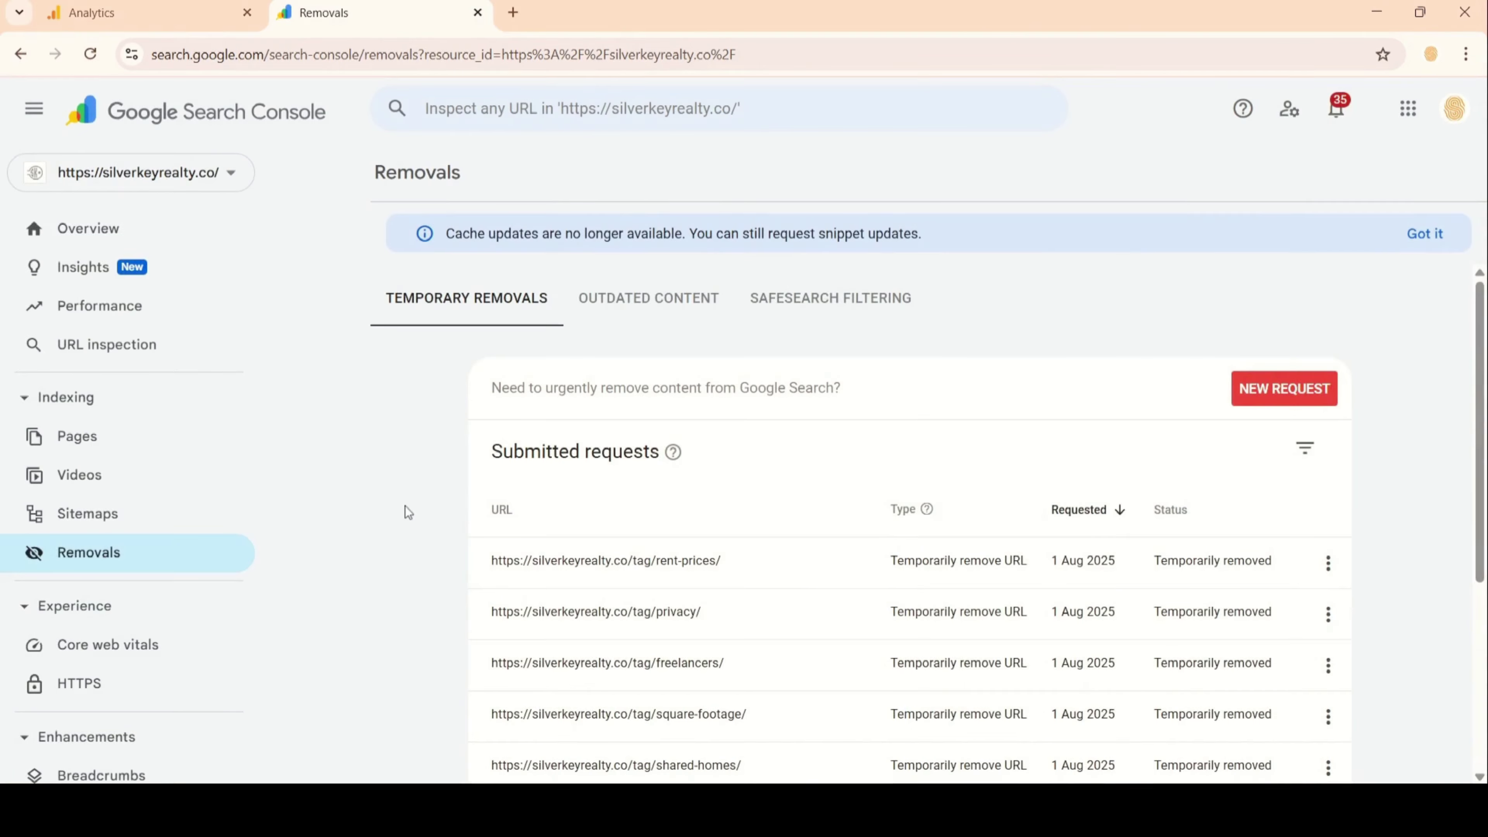
scroll(408, 512, down, 2)
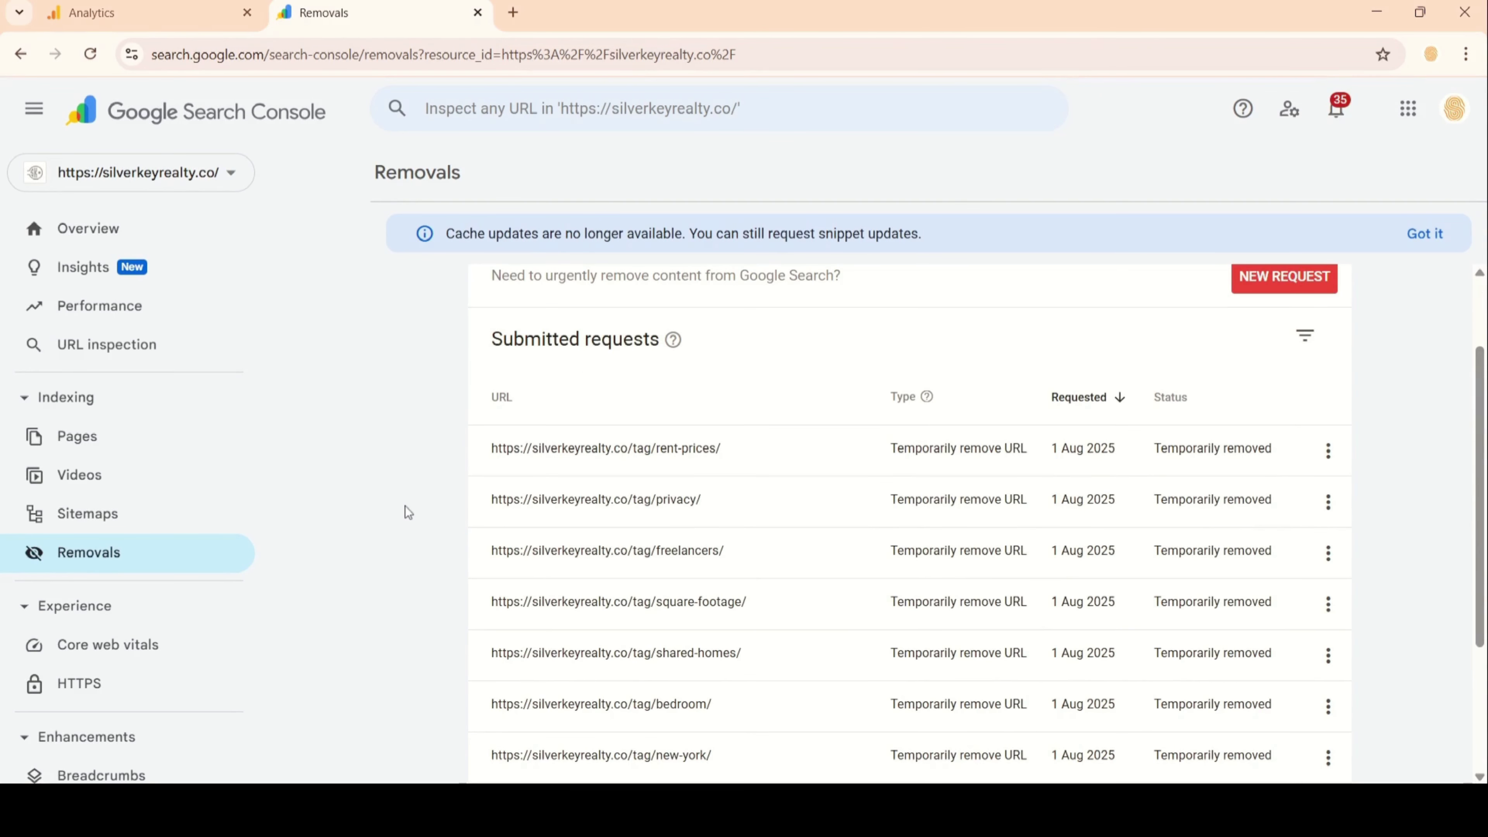
scroll(405, 506, down, 2)
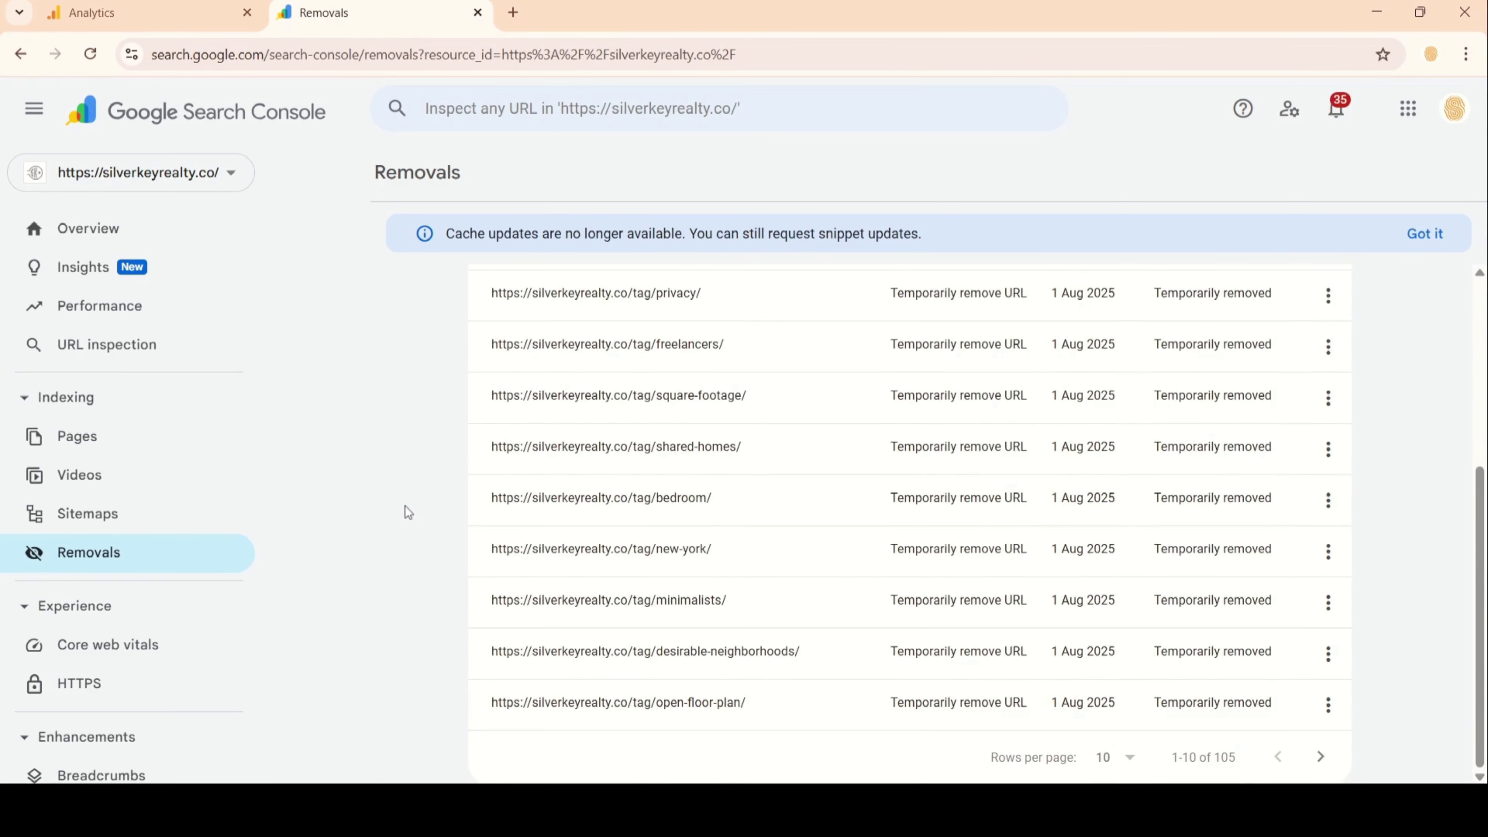
scroll(406, 506, up, 3)
scroll(405, 506, down, 4)
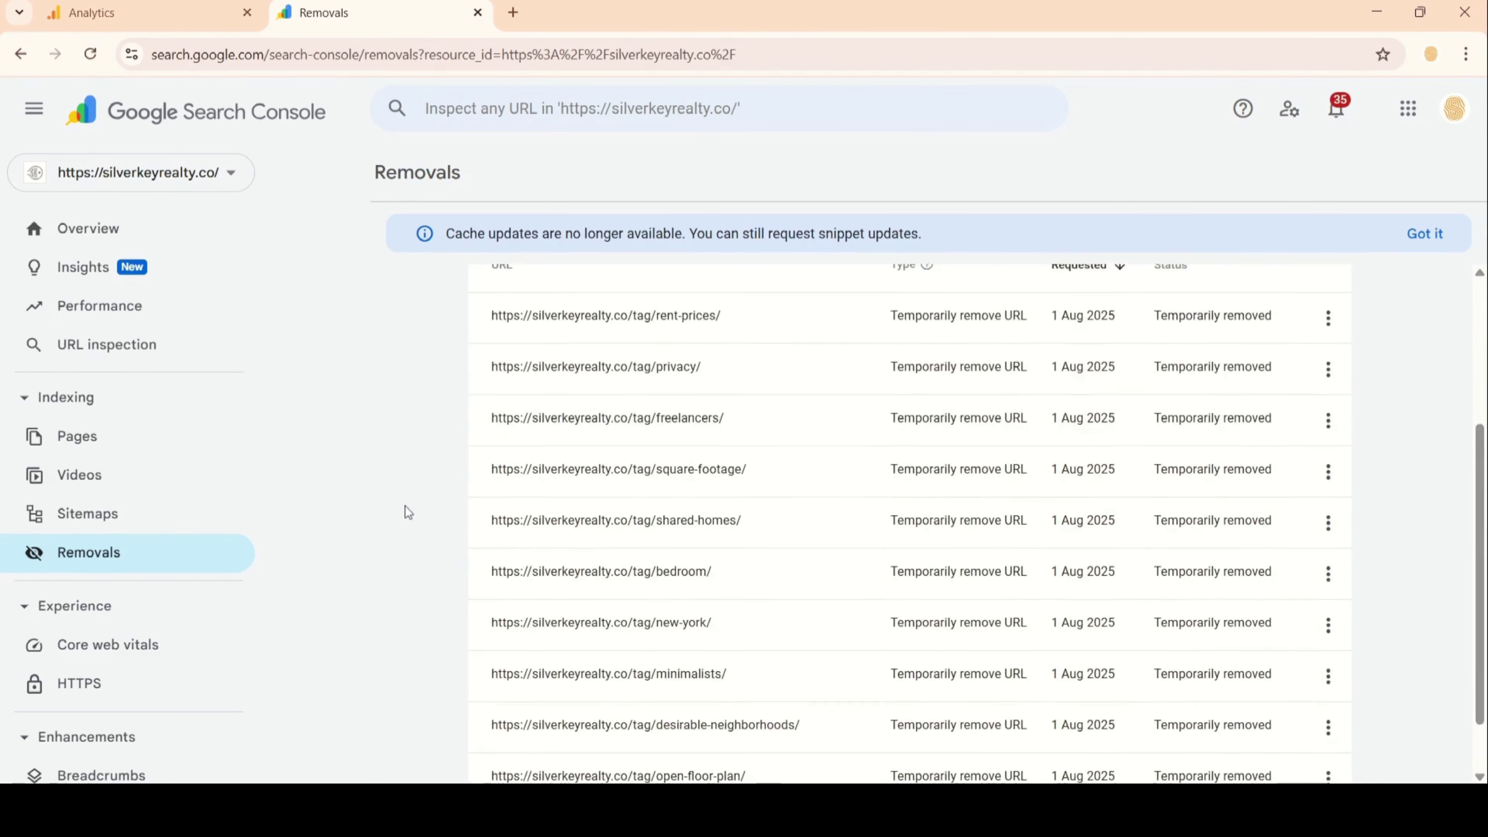
Open the Core web vitals report and run PageSpeed Insights for the site's mobile version.
click(88, 635)
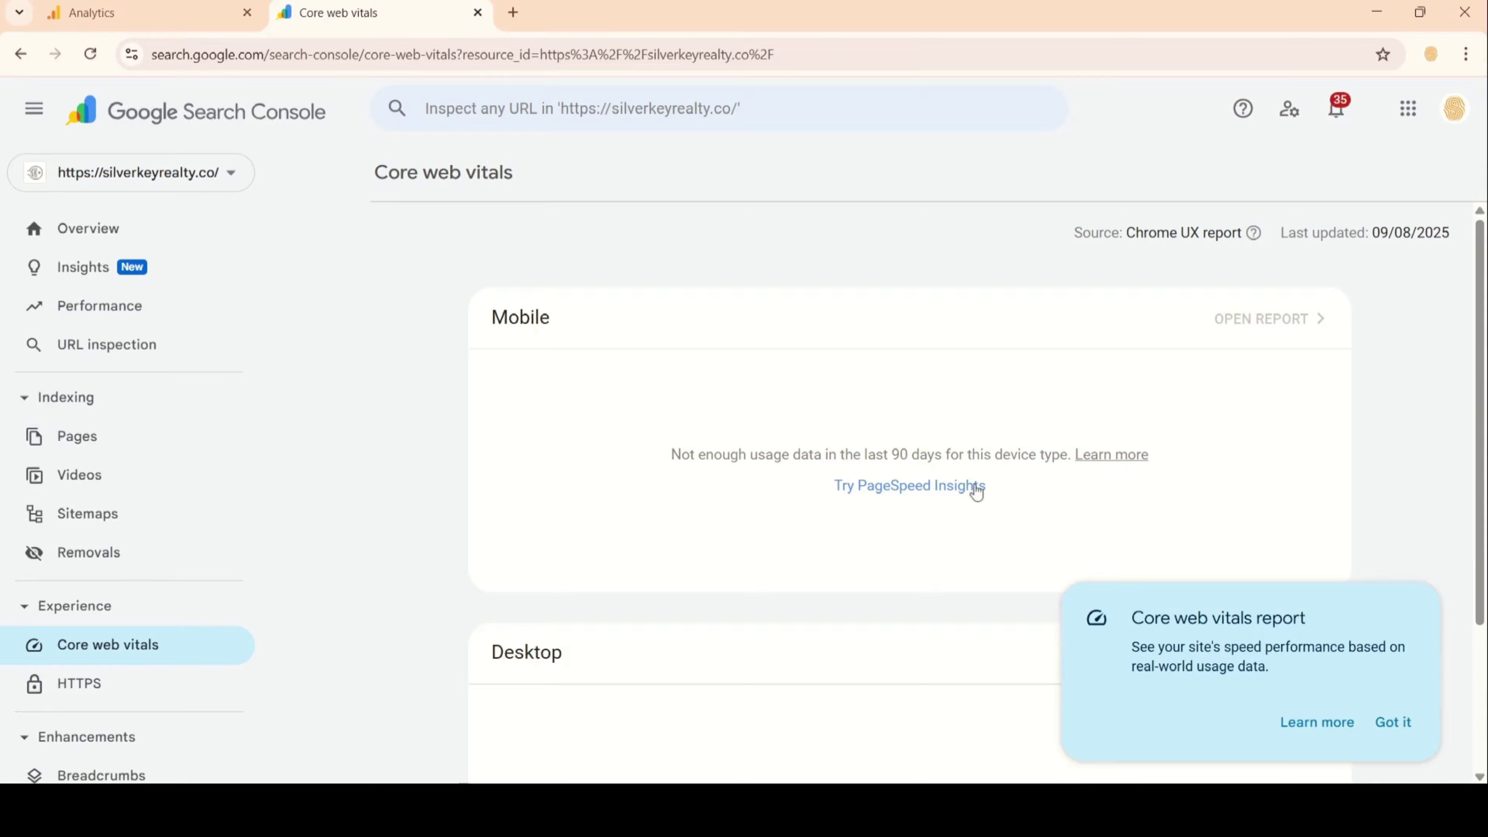
click(953, 496)
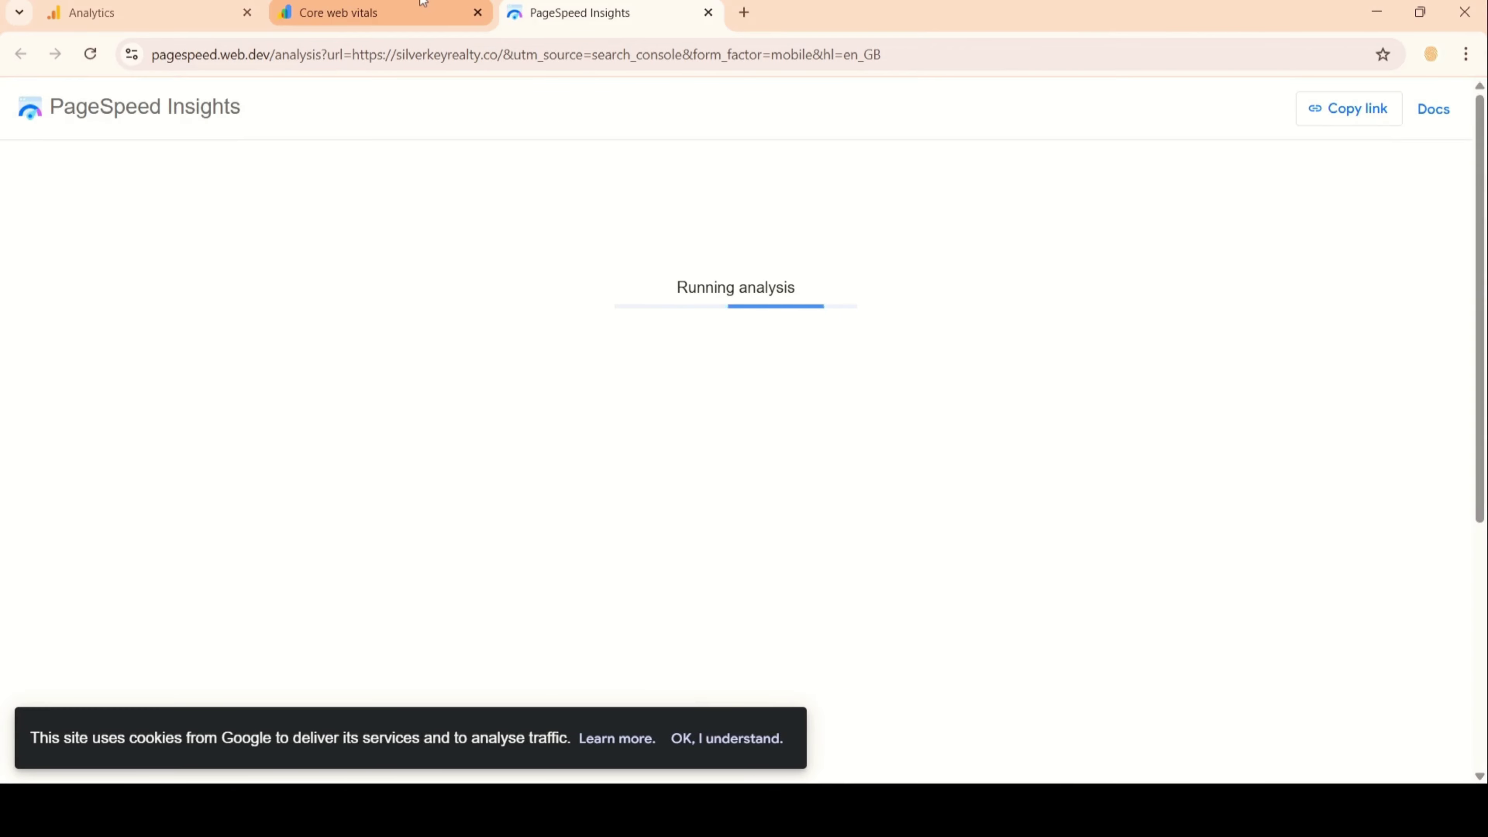
Check the PageSpeed Insights report for silverkeyrealty.co and switch it to the desktop analysis.
click(361, 16)
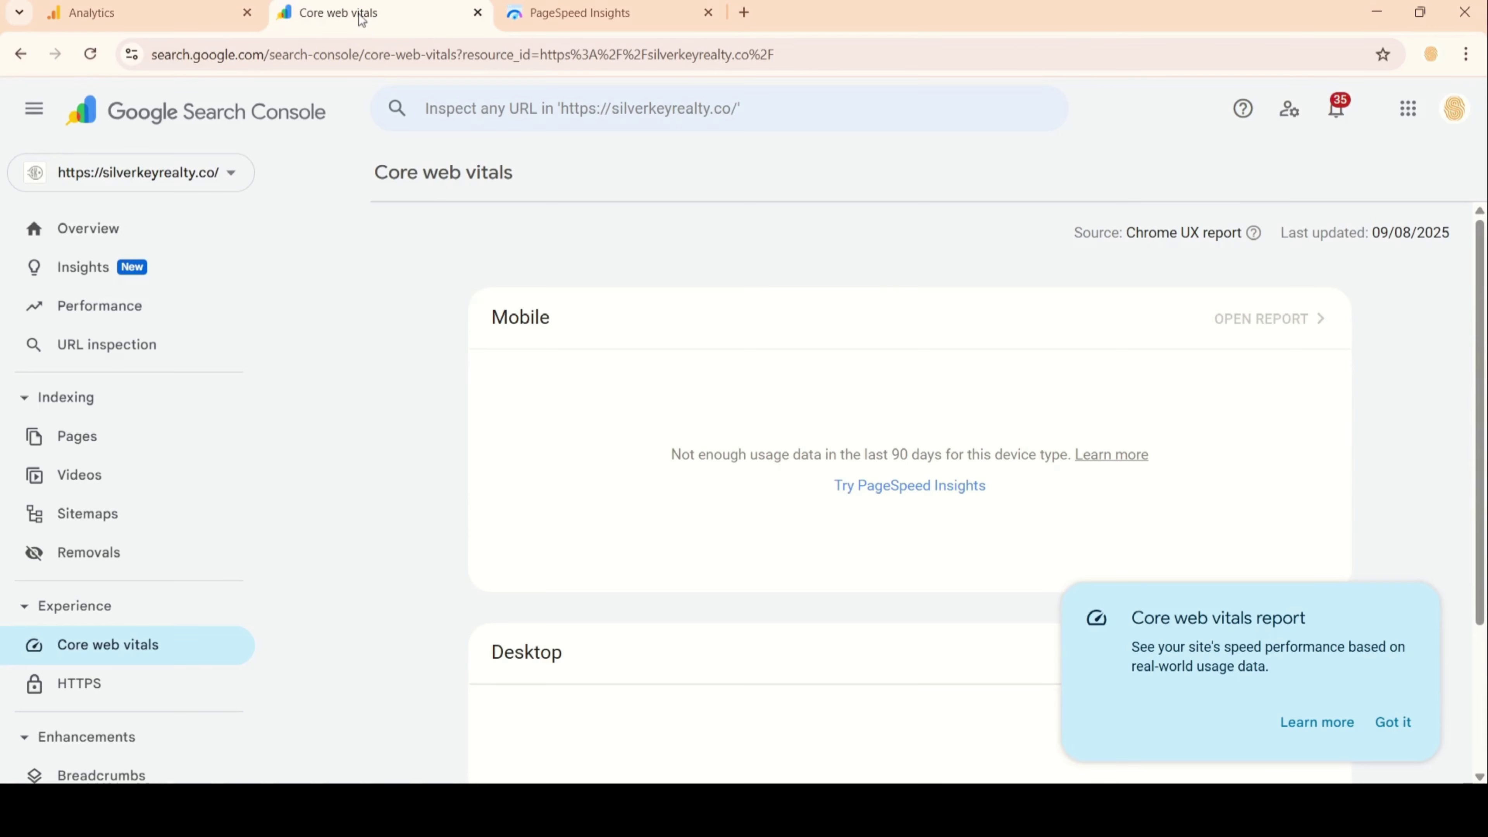
click(594, 8)
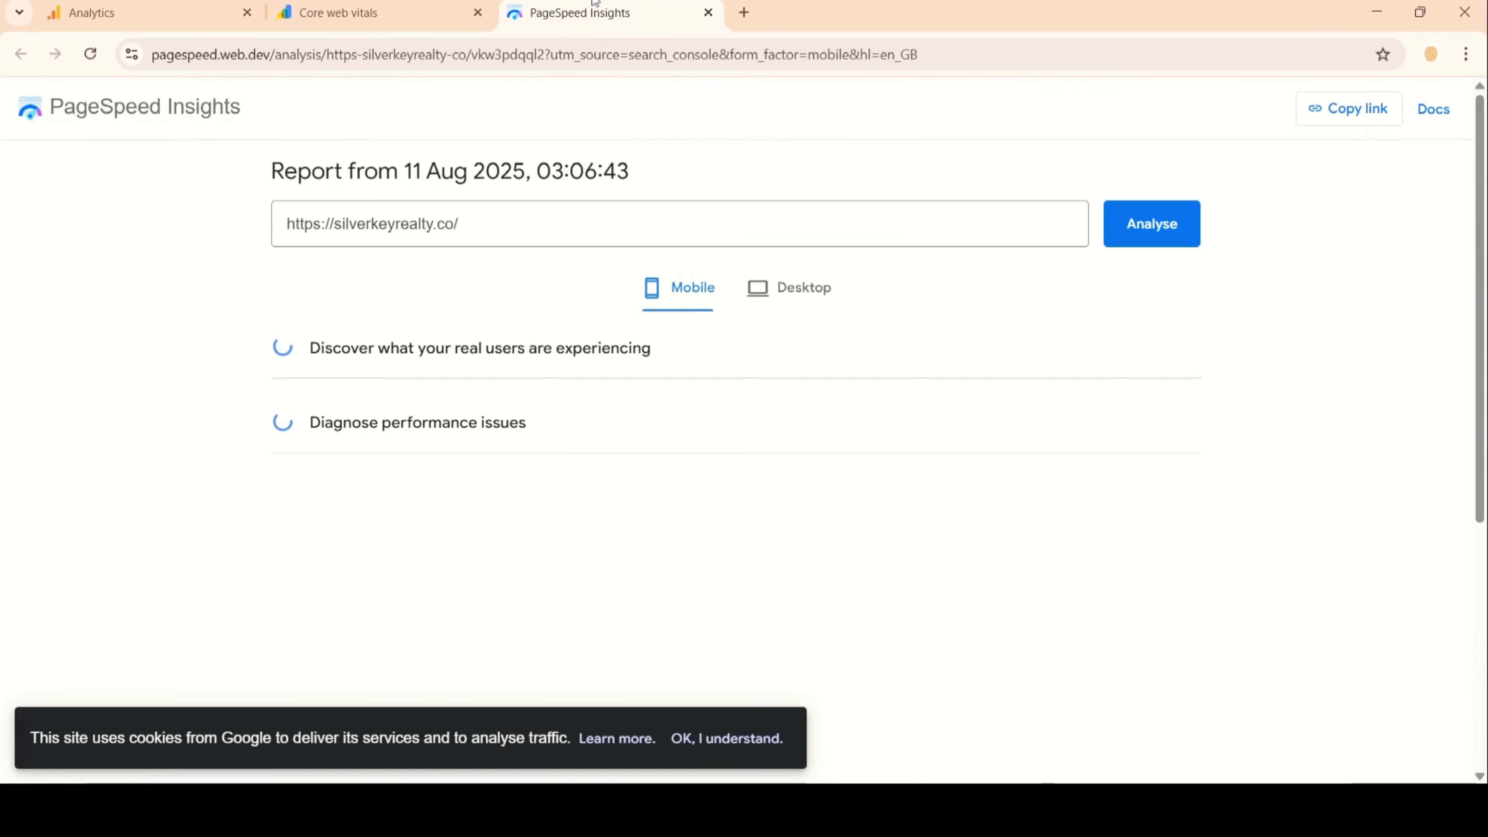
scroll(341, 277, down, 1)
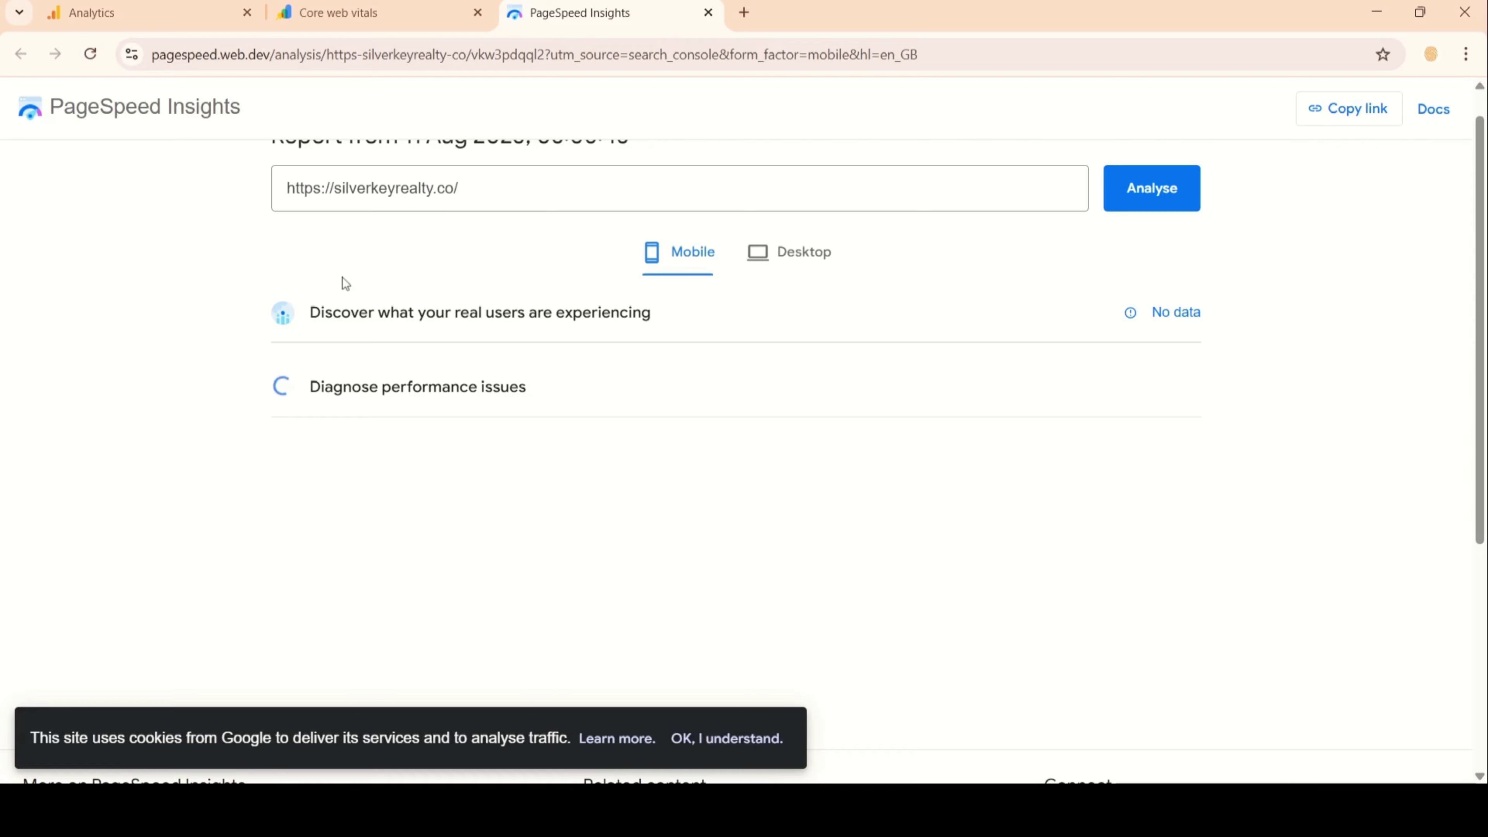
click(801, 262)
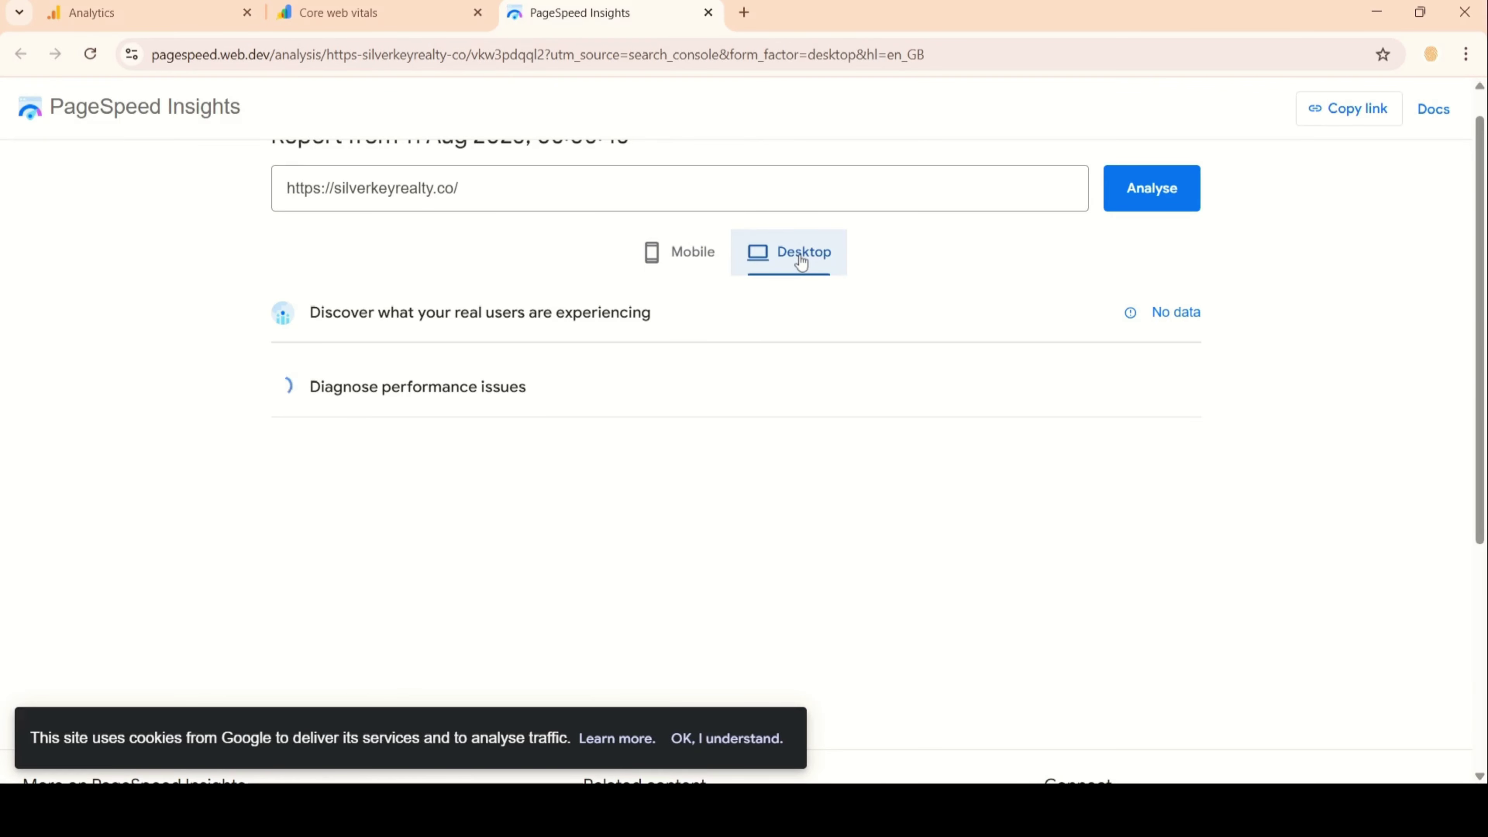
Return to Search Console and view the Breadcrumbs and Profile page enhancement reports.
click(416, 11)
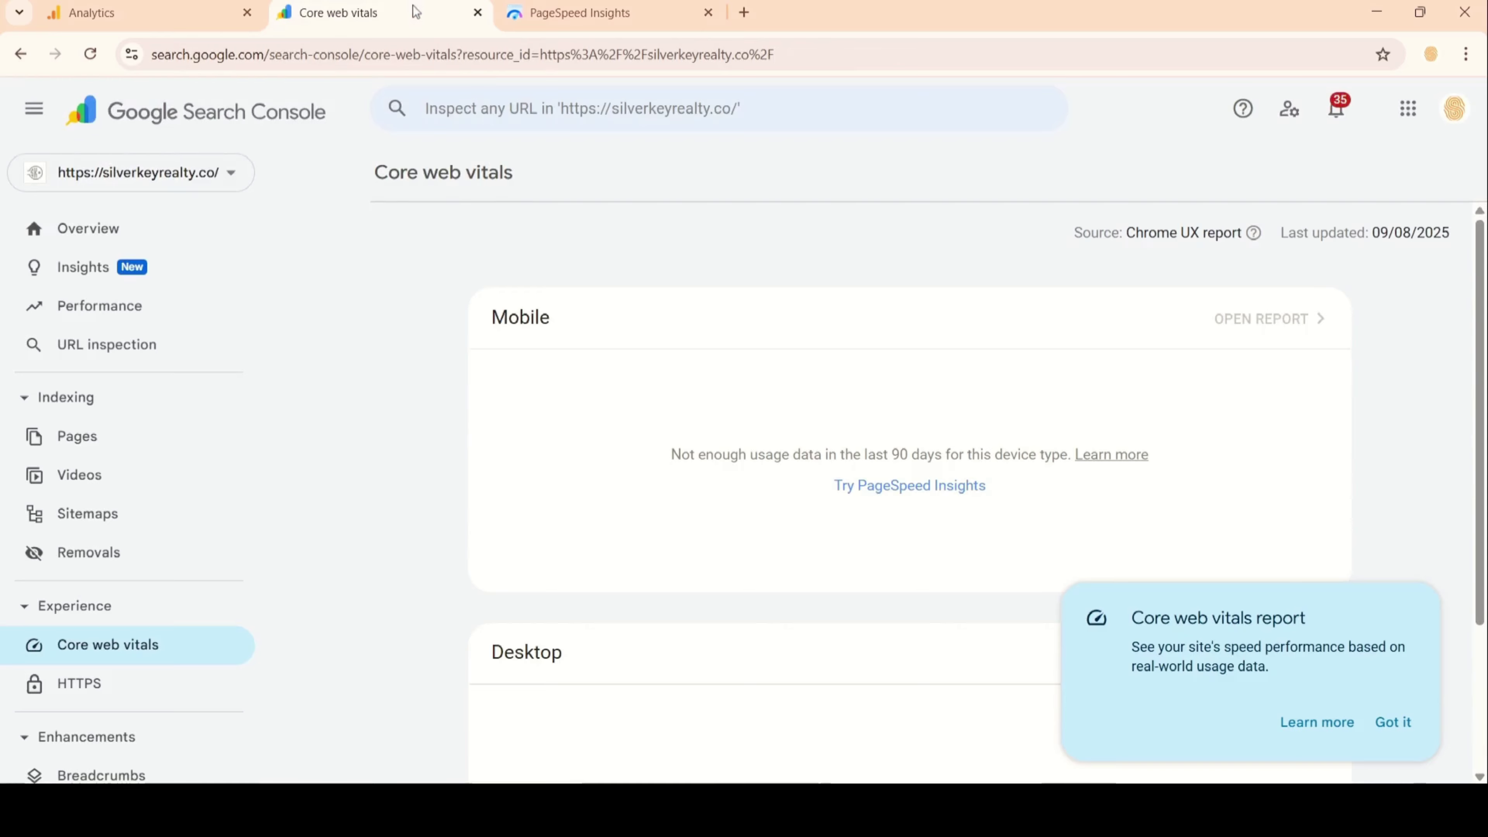
scroll(287, 510, down, 3)
scroll(113, 645, down, 2)
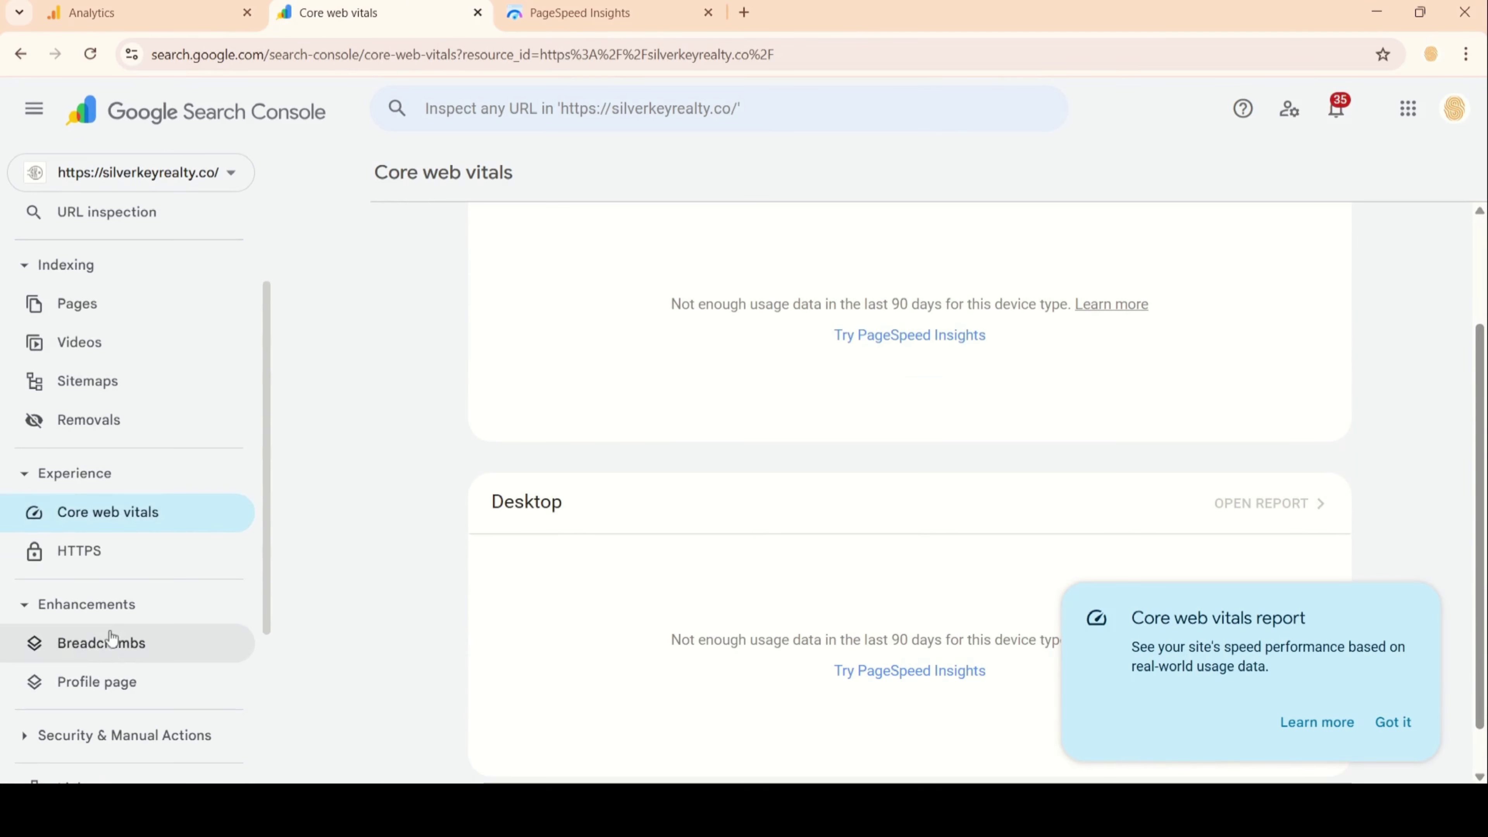
click(112, 641)
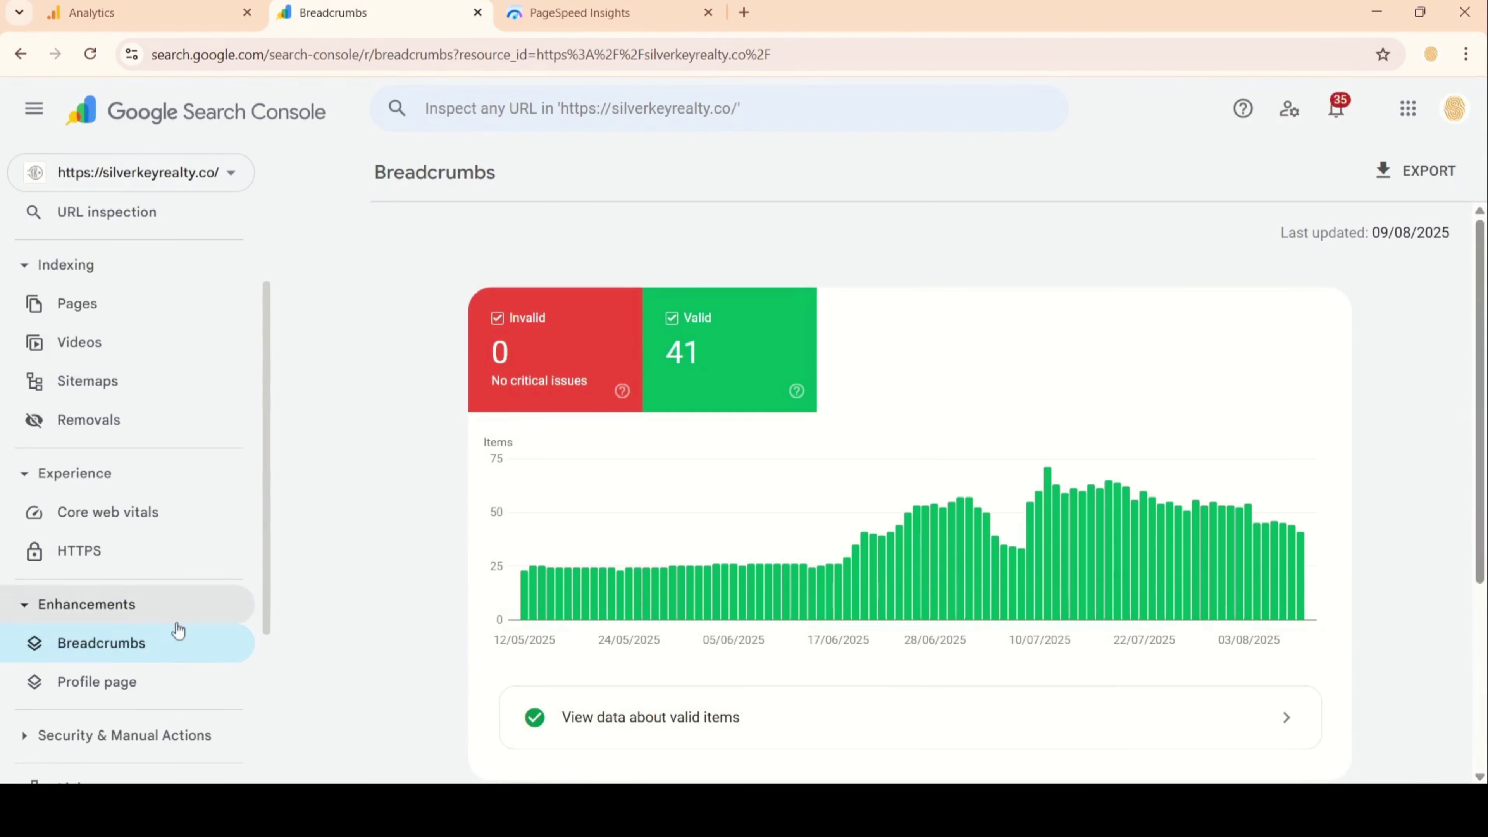
click(99, 680)
Open the Links report and look through the top linked pages and top linking sites.
scroll(112, 587, down, 4)
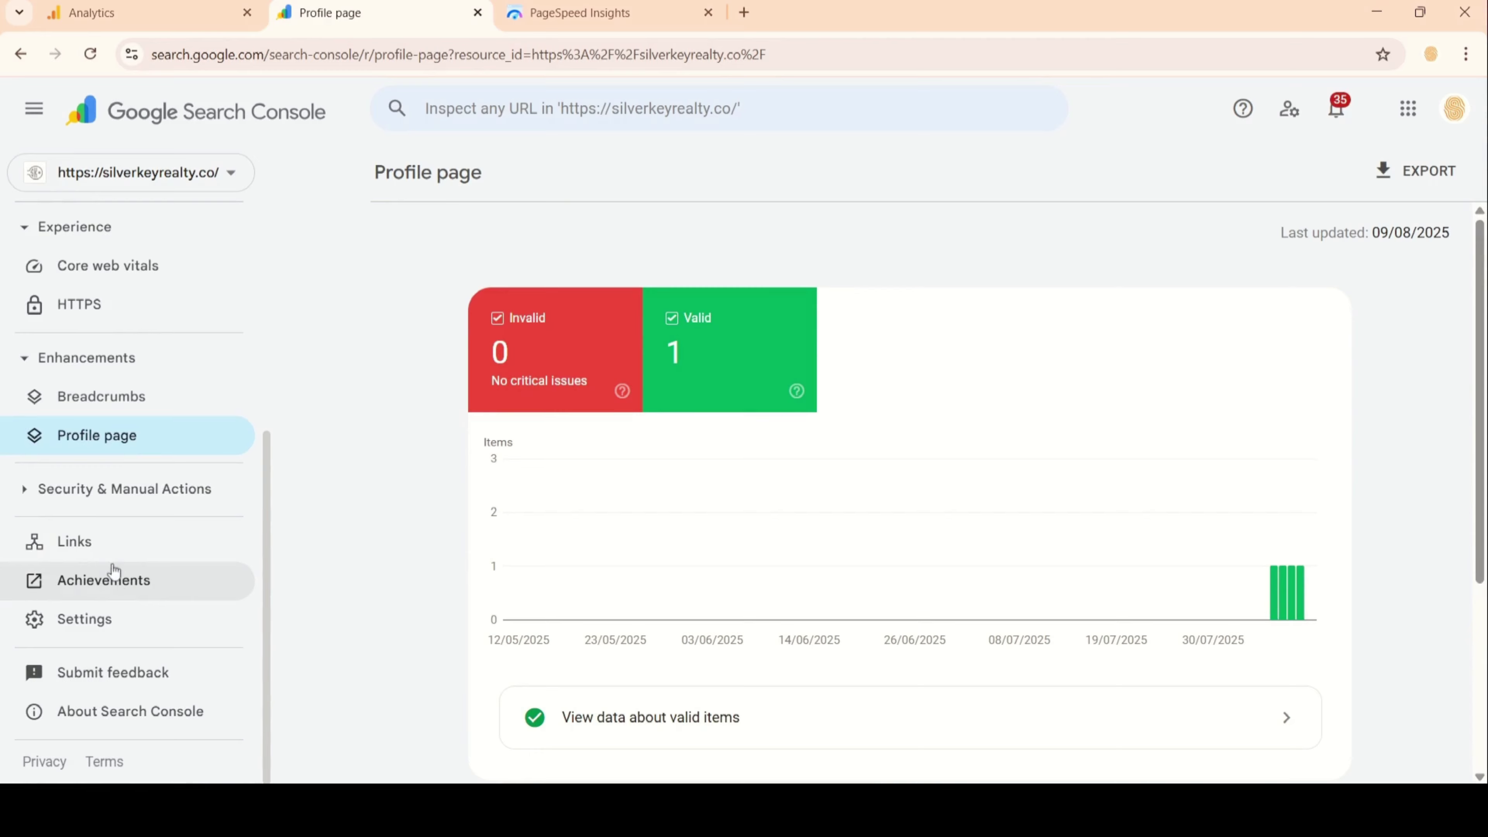
click(109, 554)
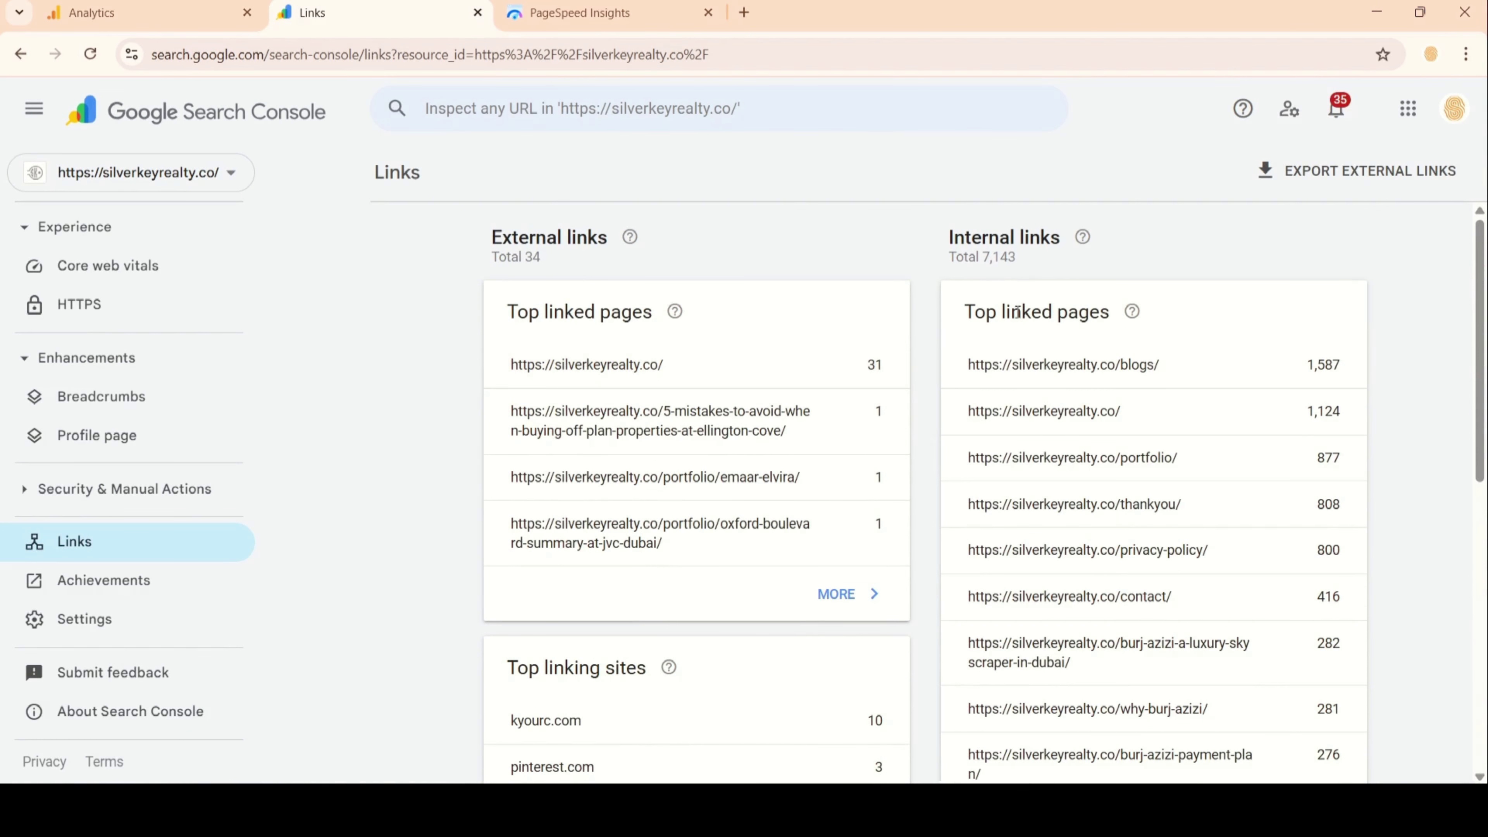
scroll(436, 518, down, 5)
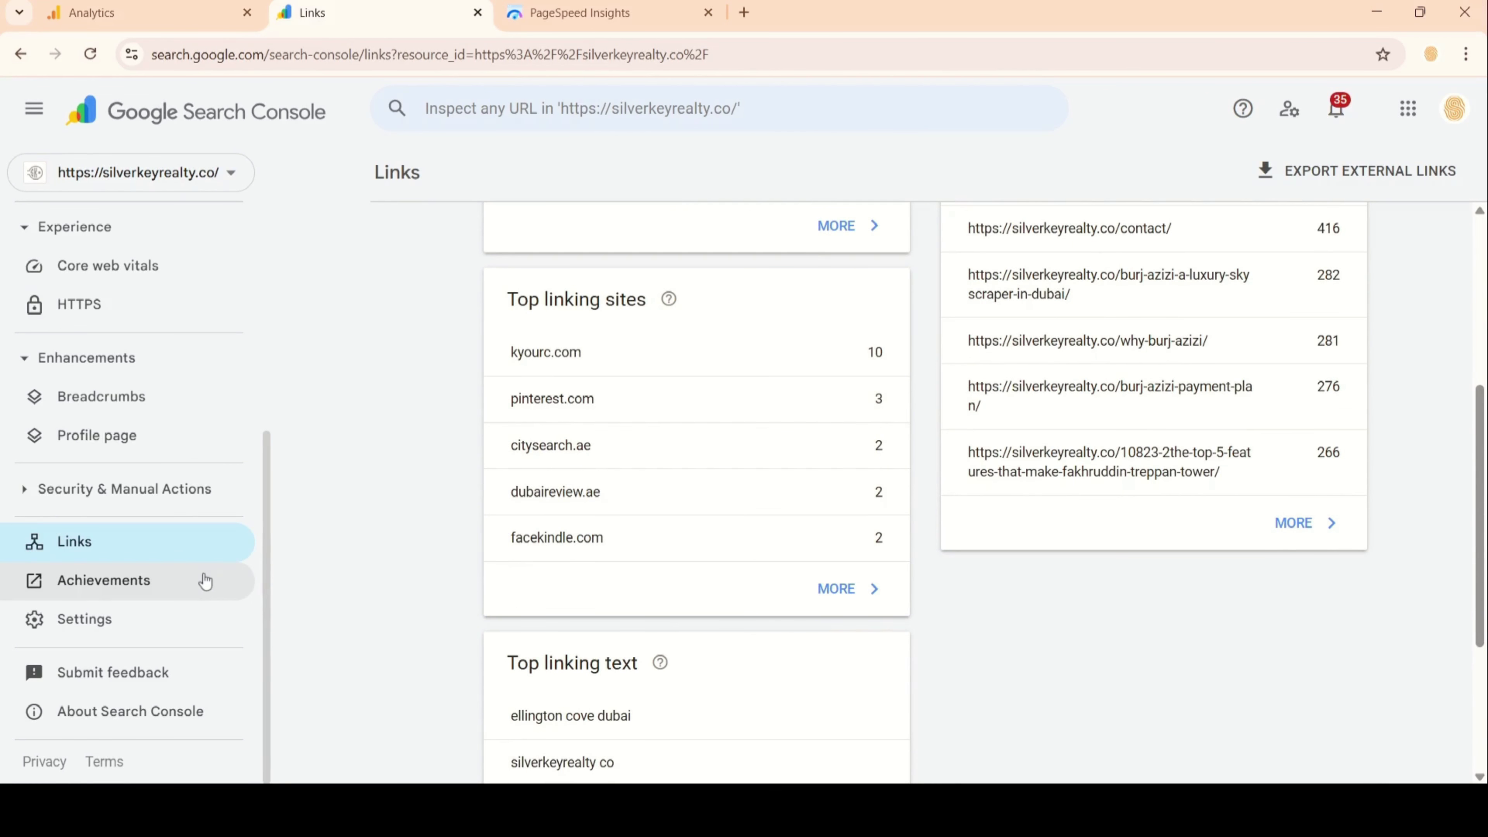
Look through the site's Google Search impact achievements and return to the Links report to view the top linking text.
click(159, 599)
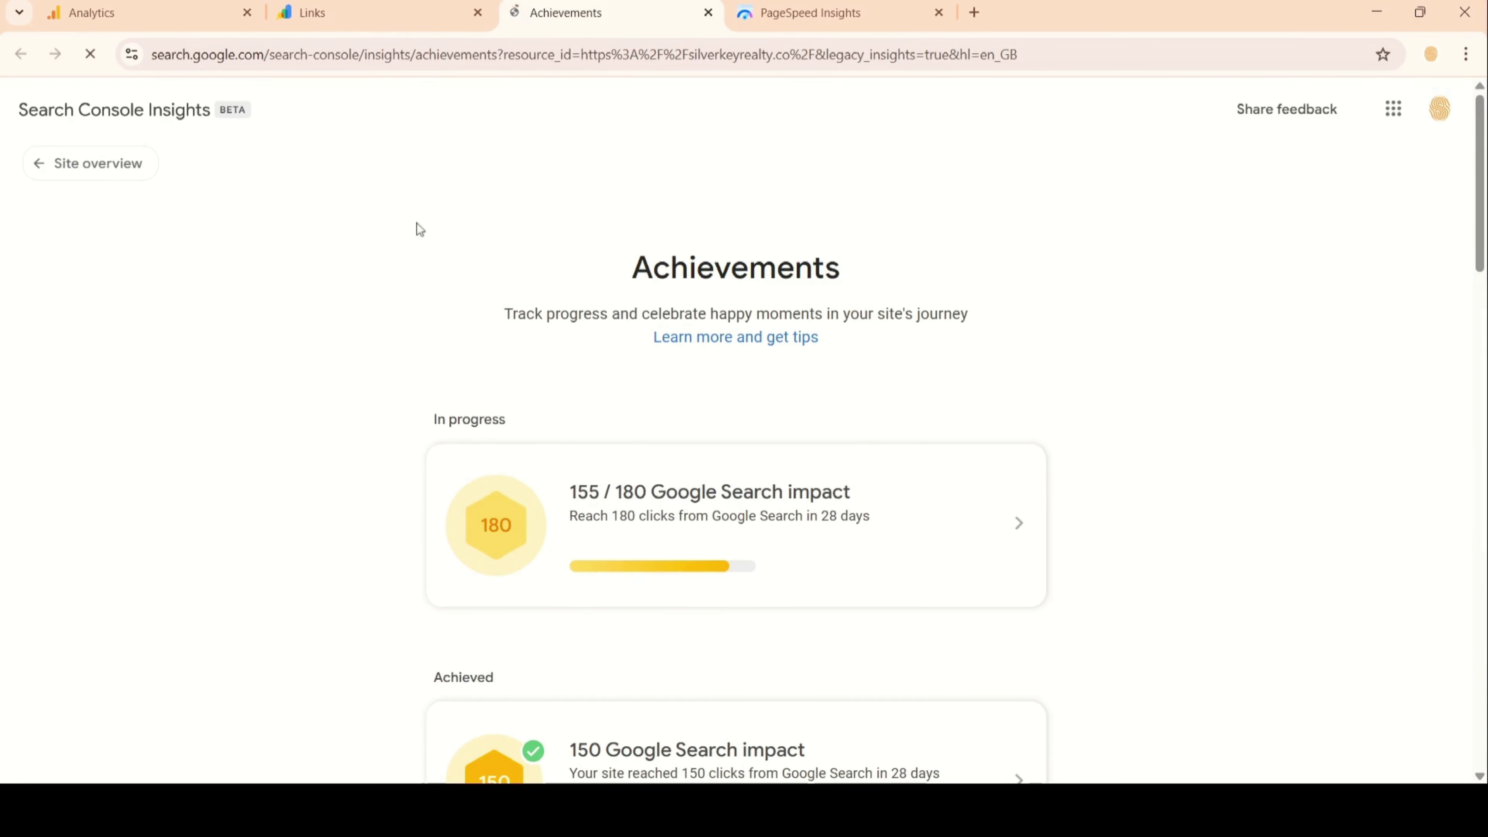
scroll(417, 228, down, 10)
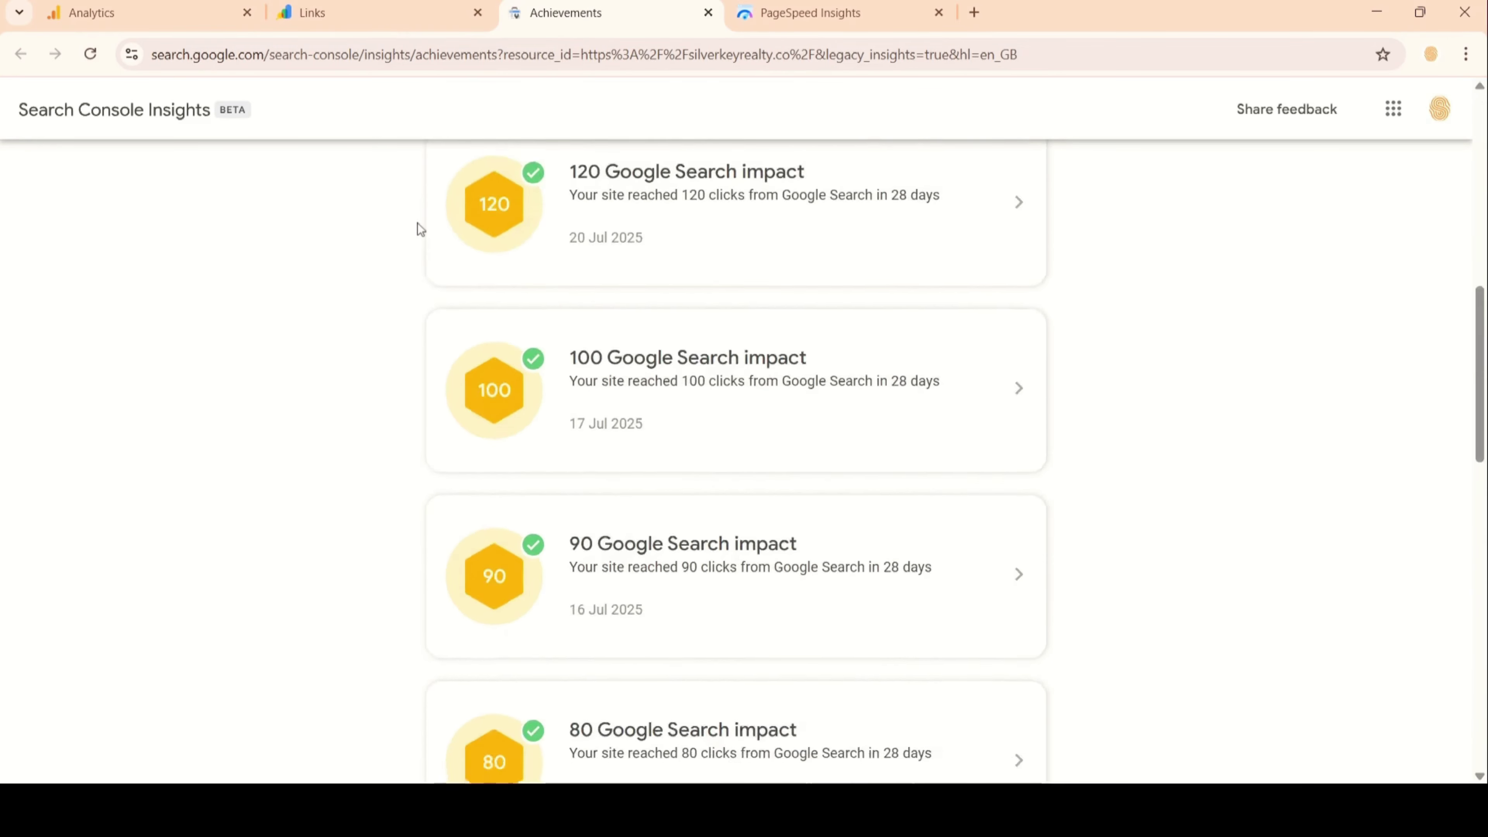
scroll(416, 225, down, 12)
click(370, 5)
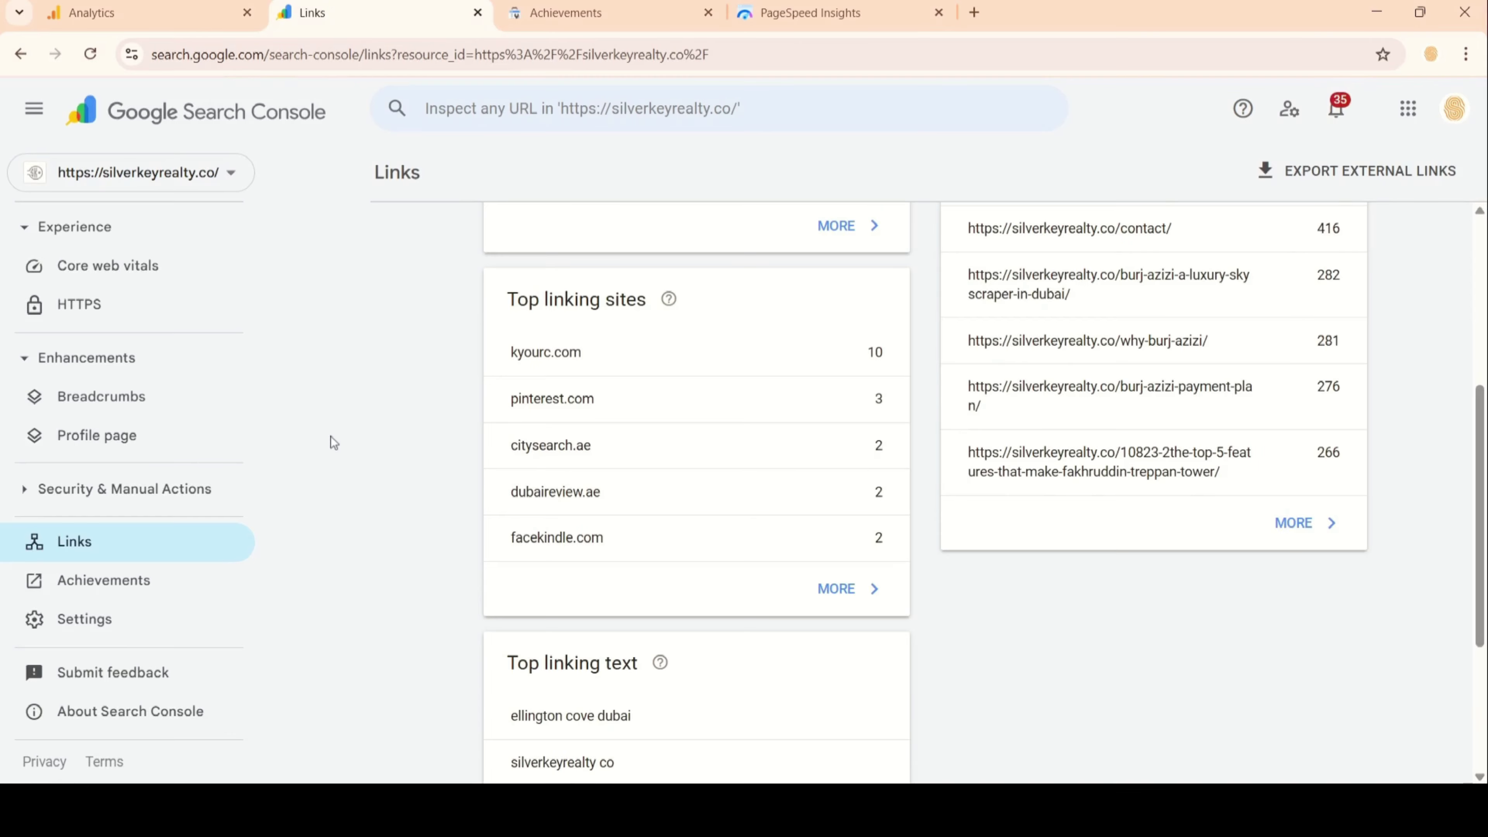
scroll(331, 436, down, 3)
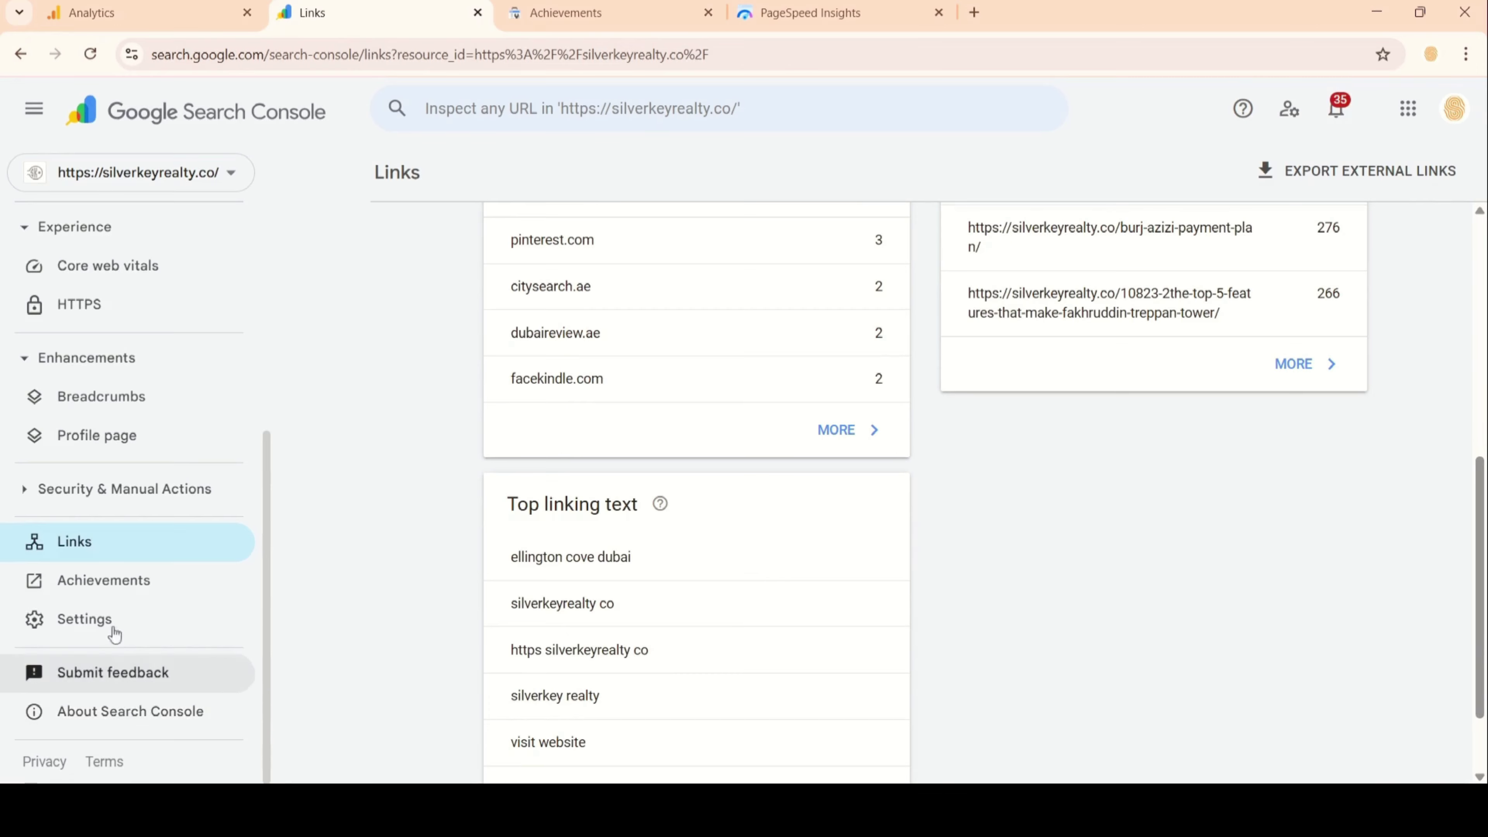
scroll(120, 528, up, 5)
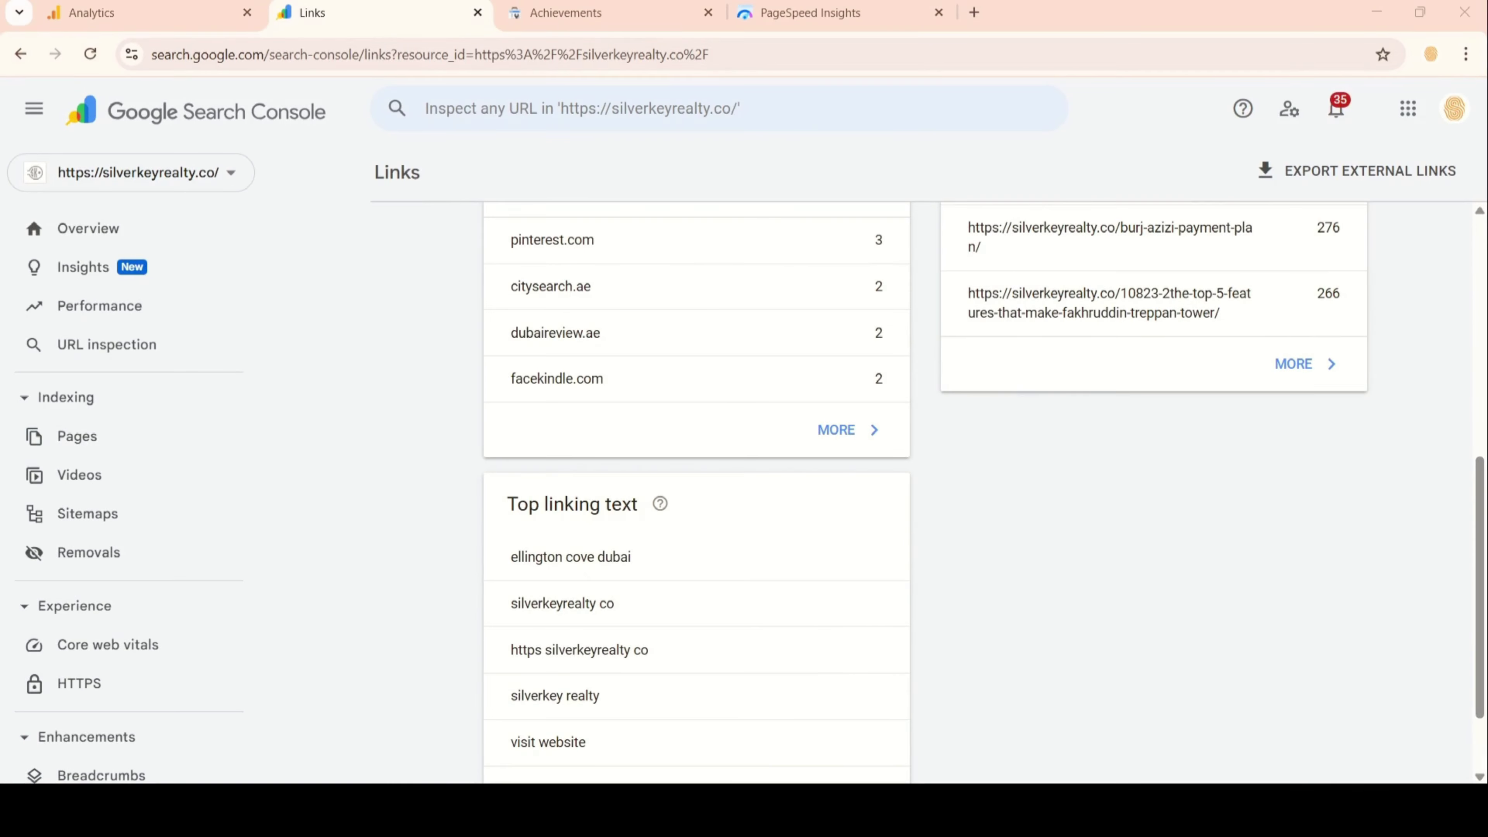
Switch to the Shanakht Marketing WordPress admin and open the Site Kit dashboard.
click(974, 14)
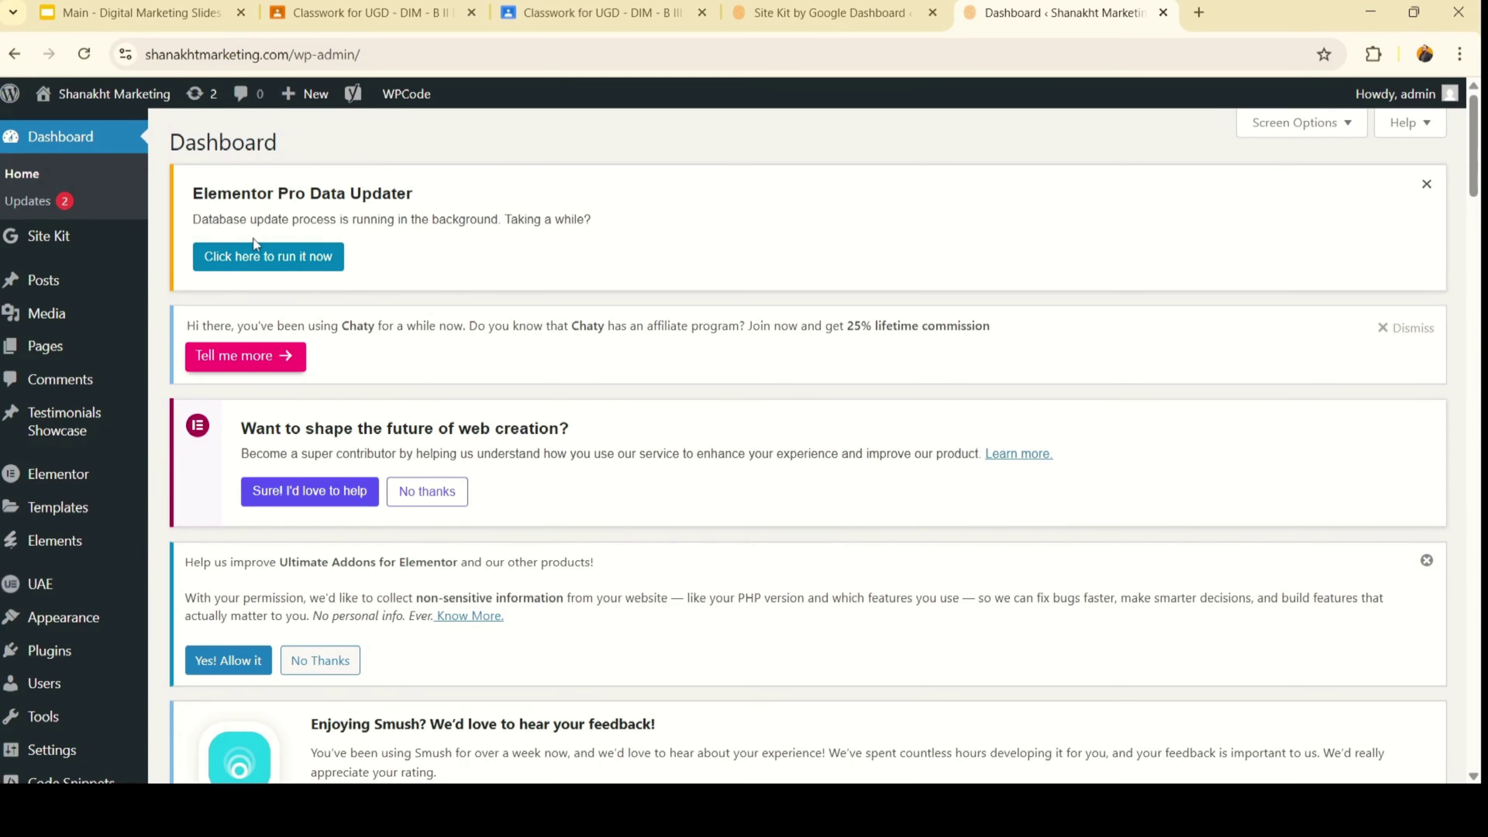
click(96, 248)
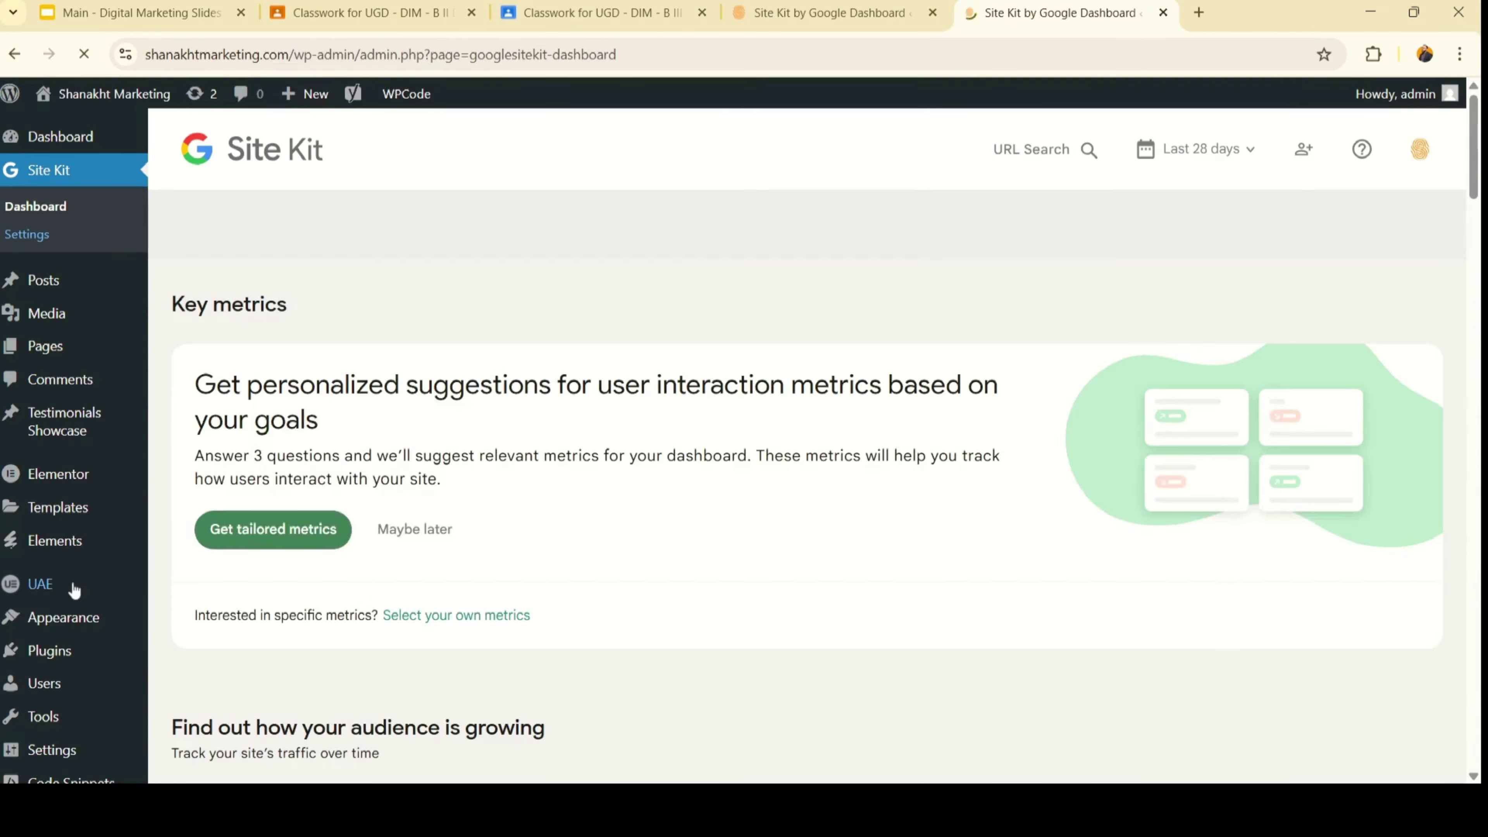
scroll(64, 587, down, 3)
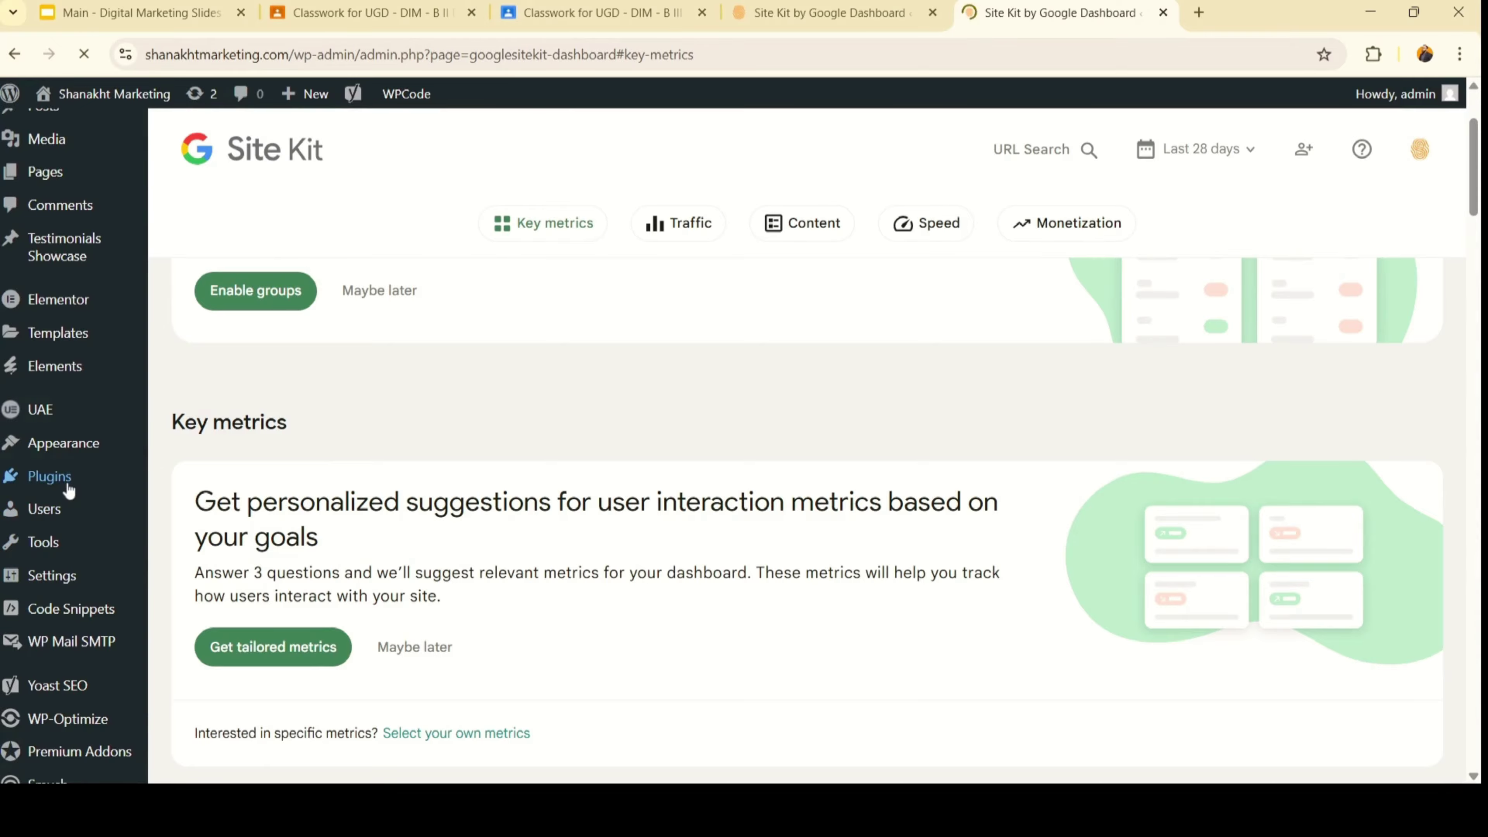
Go to the Add Plugins page and search for "google" to find the Site Kit by Google plugin.
mouse_move(69, 489)
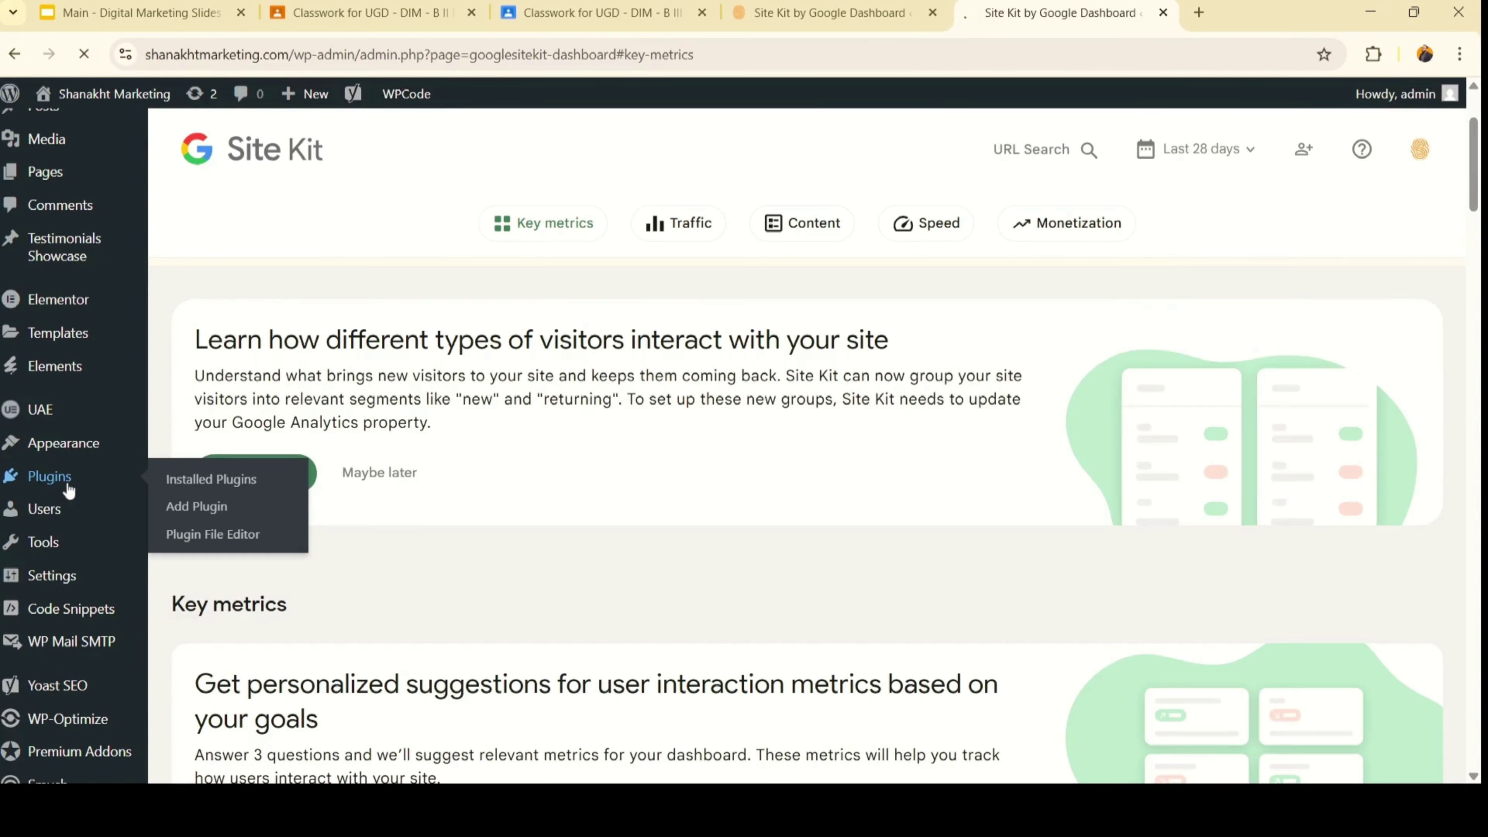
click(68, 489)
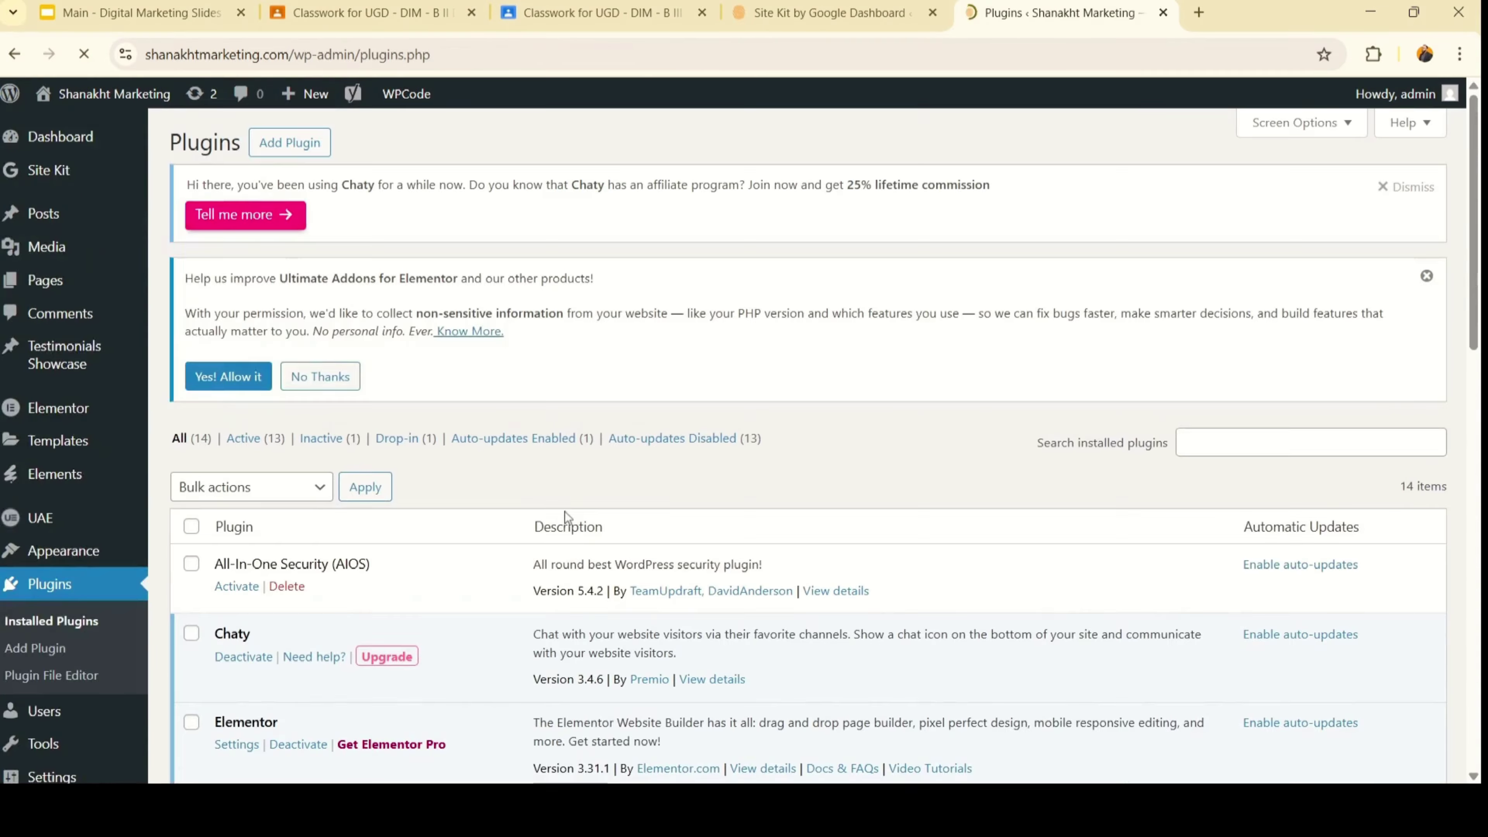
click(301, 148)
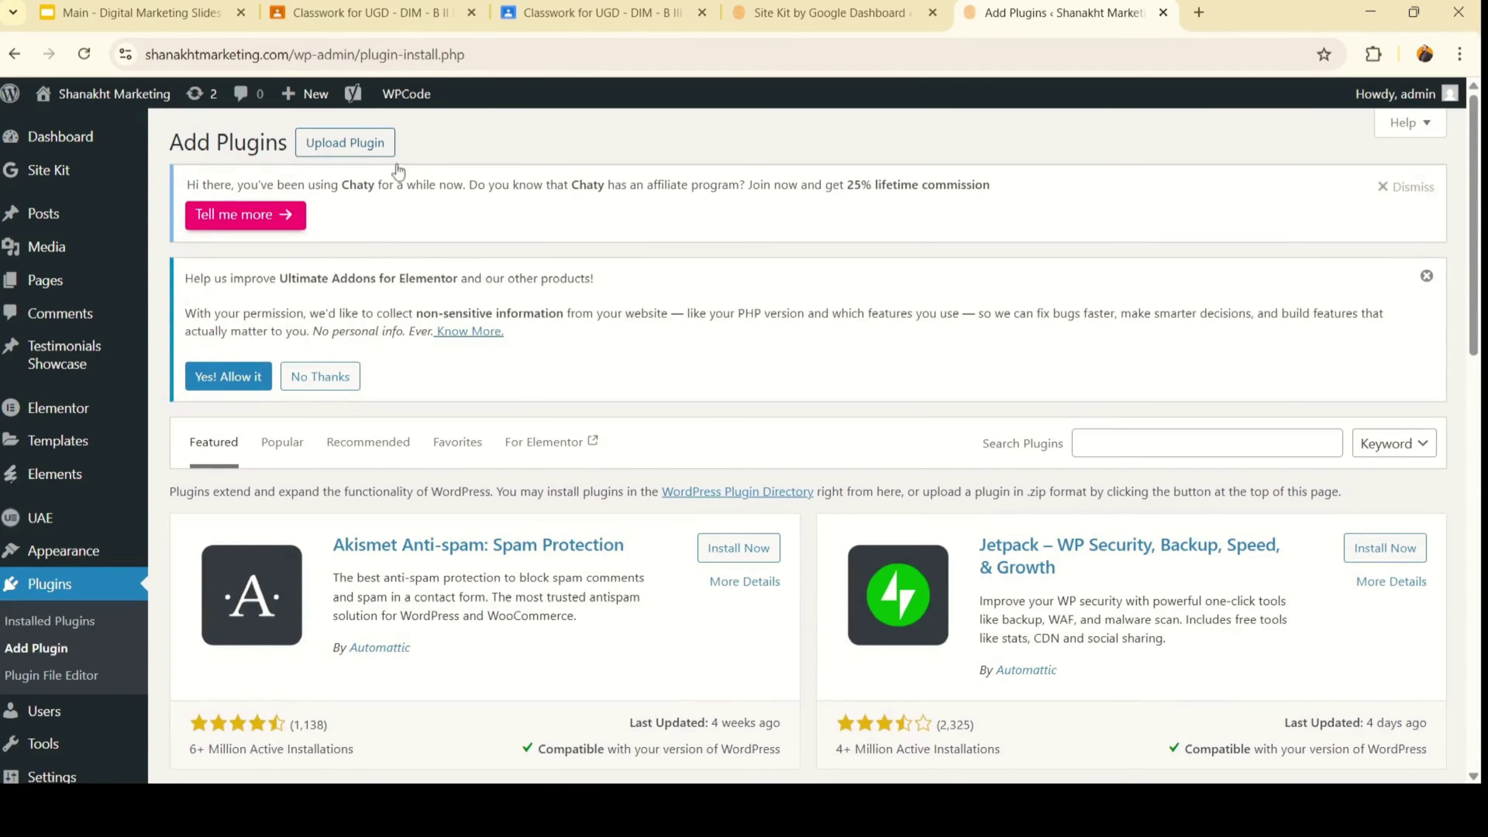
click(1118, 434)
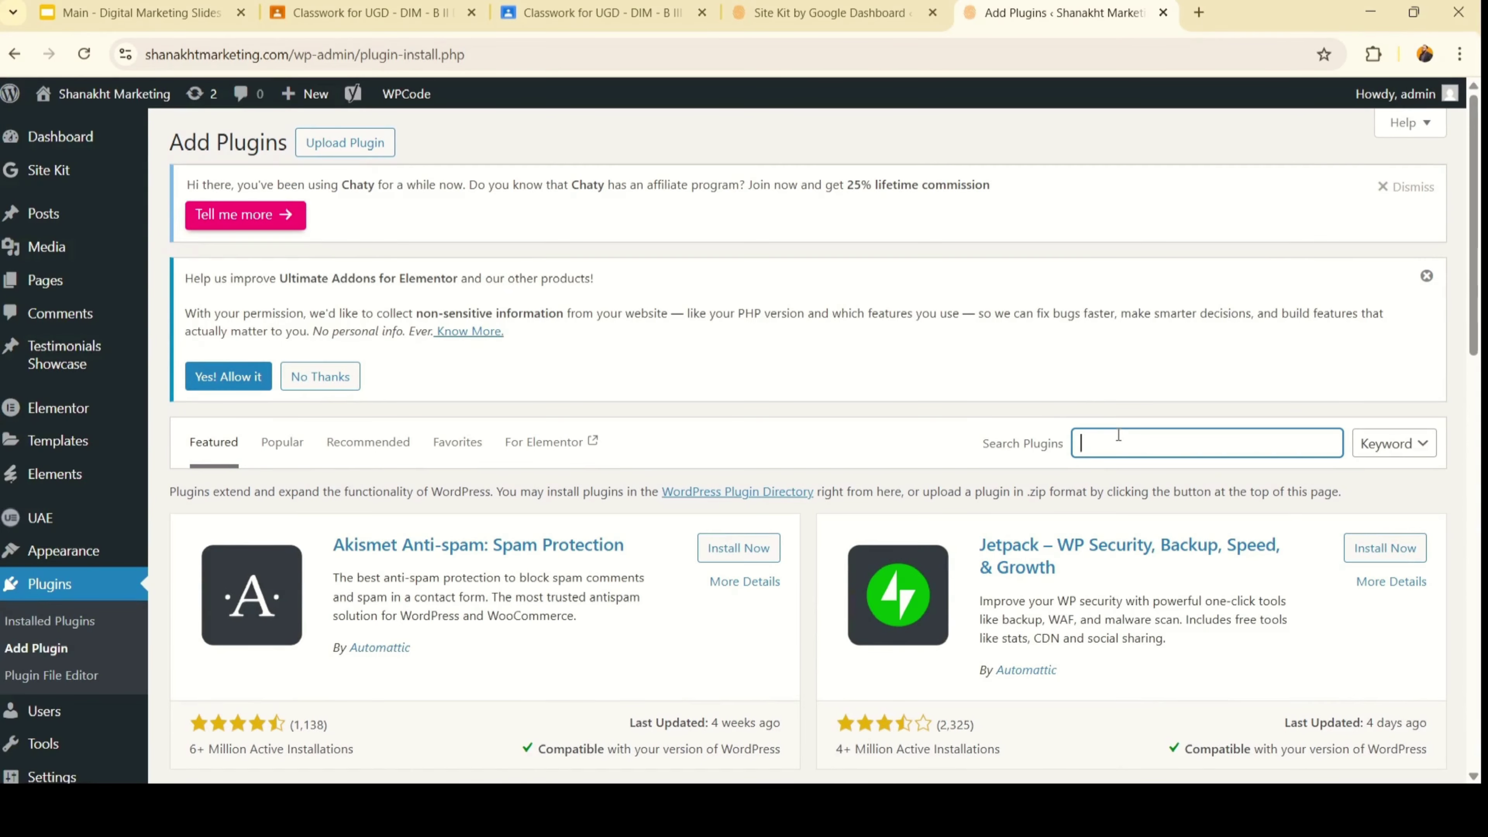
text(google analytics)
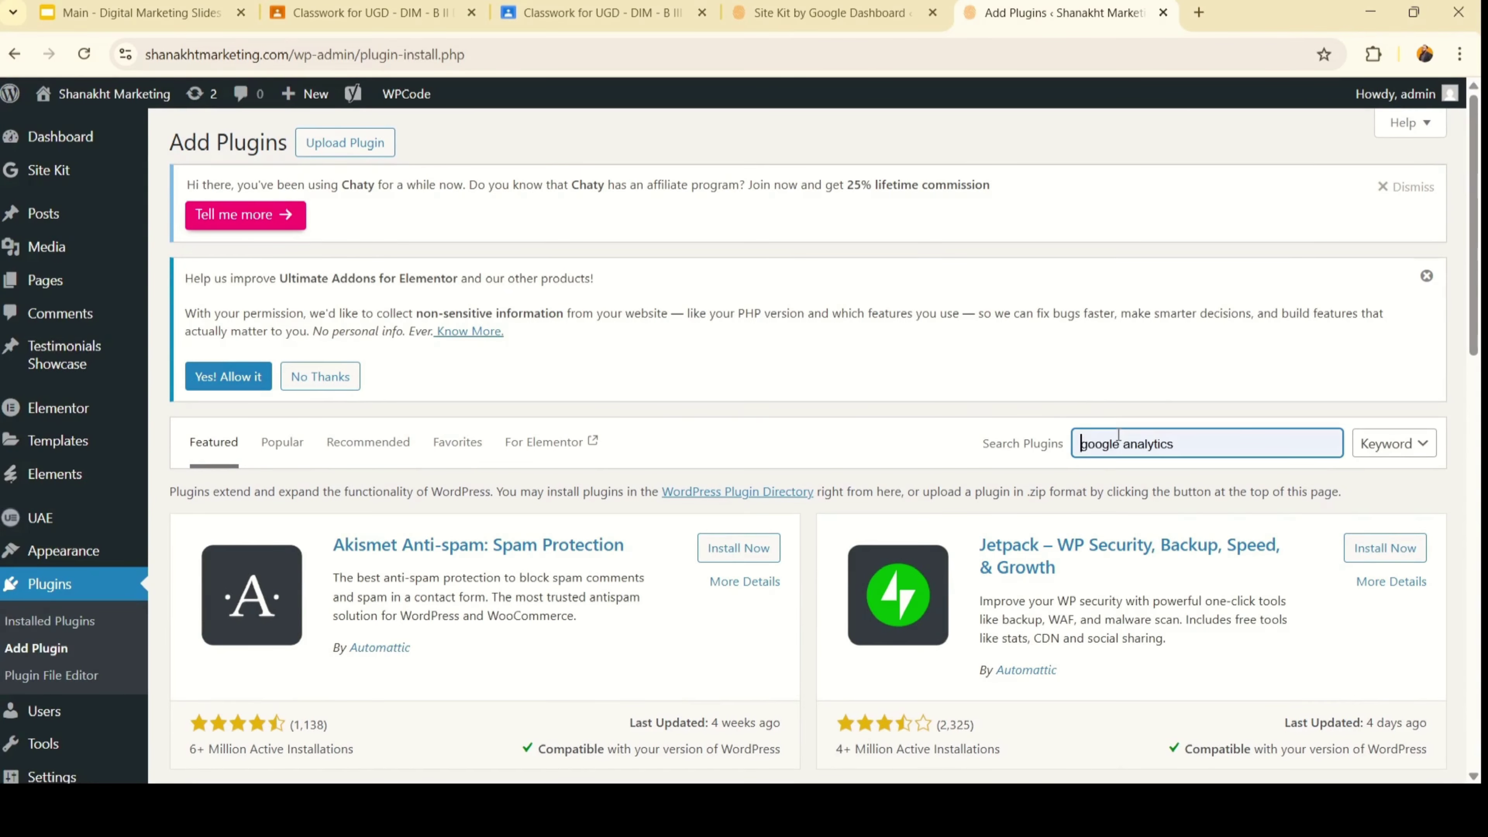
key(ctrl+z)
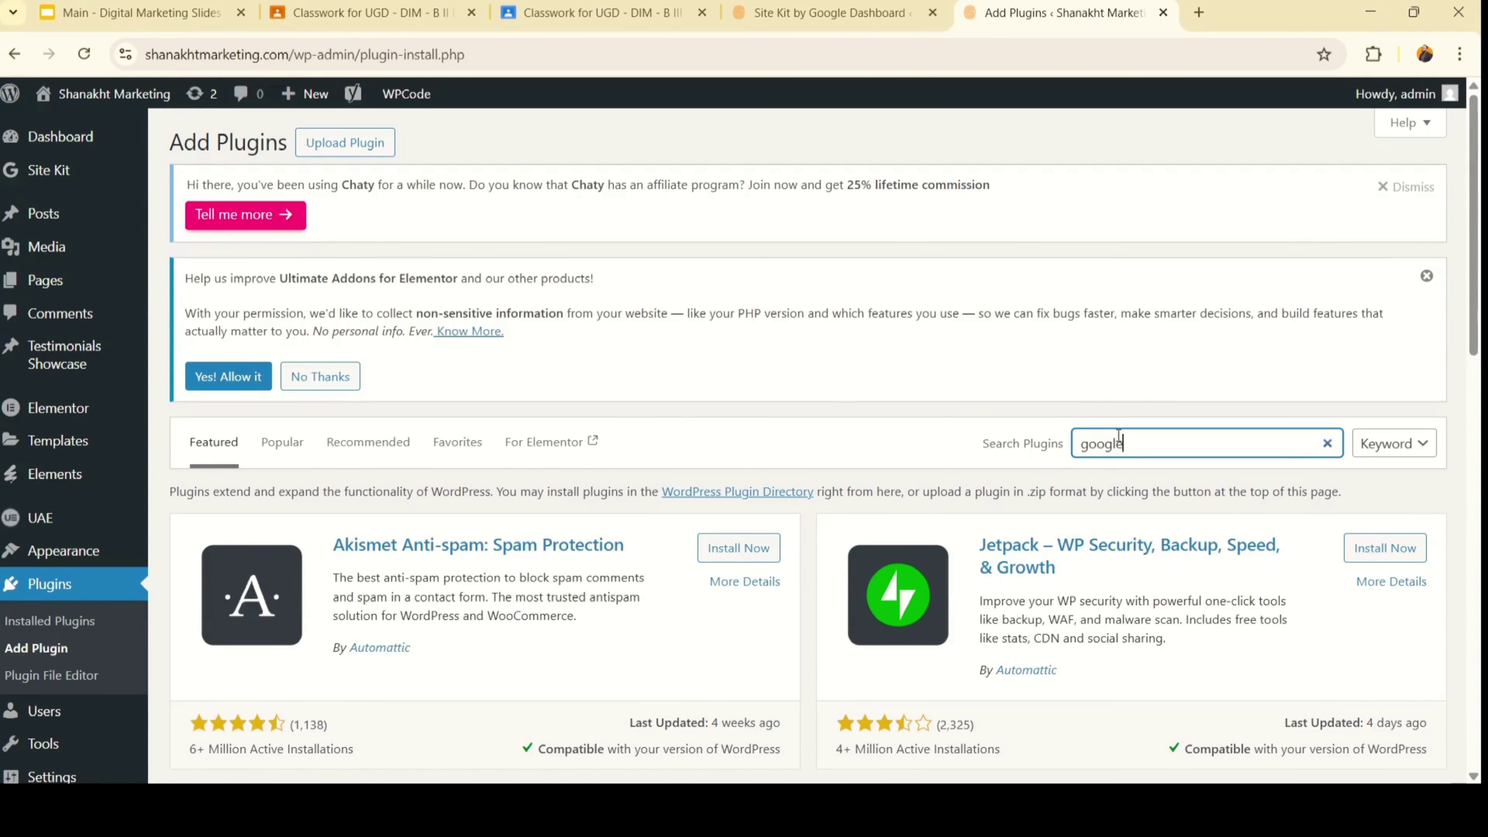
scroll(749, 459, down, 2)
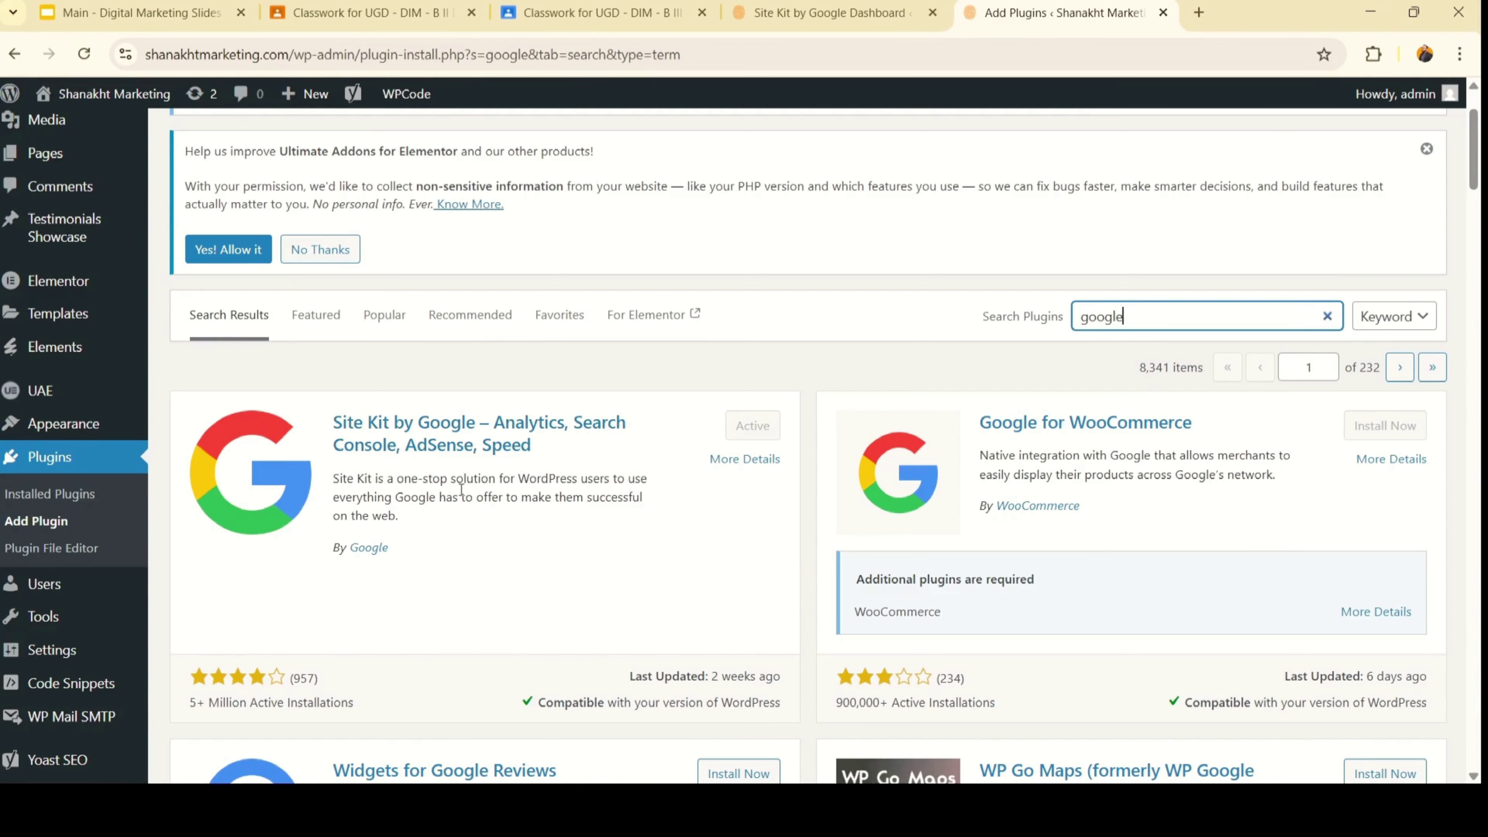
scroll(461, 489, up, 1)
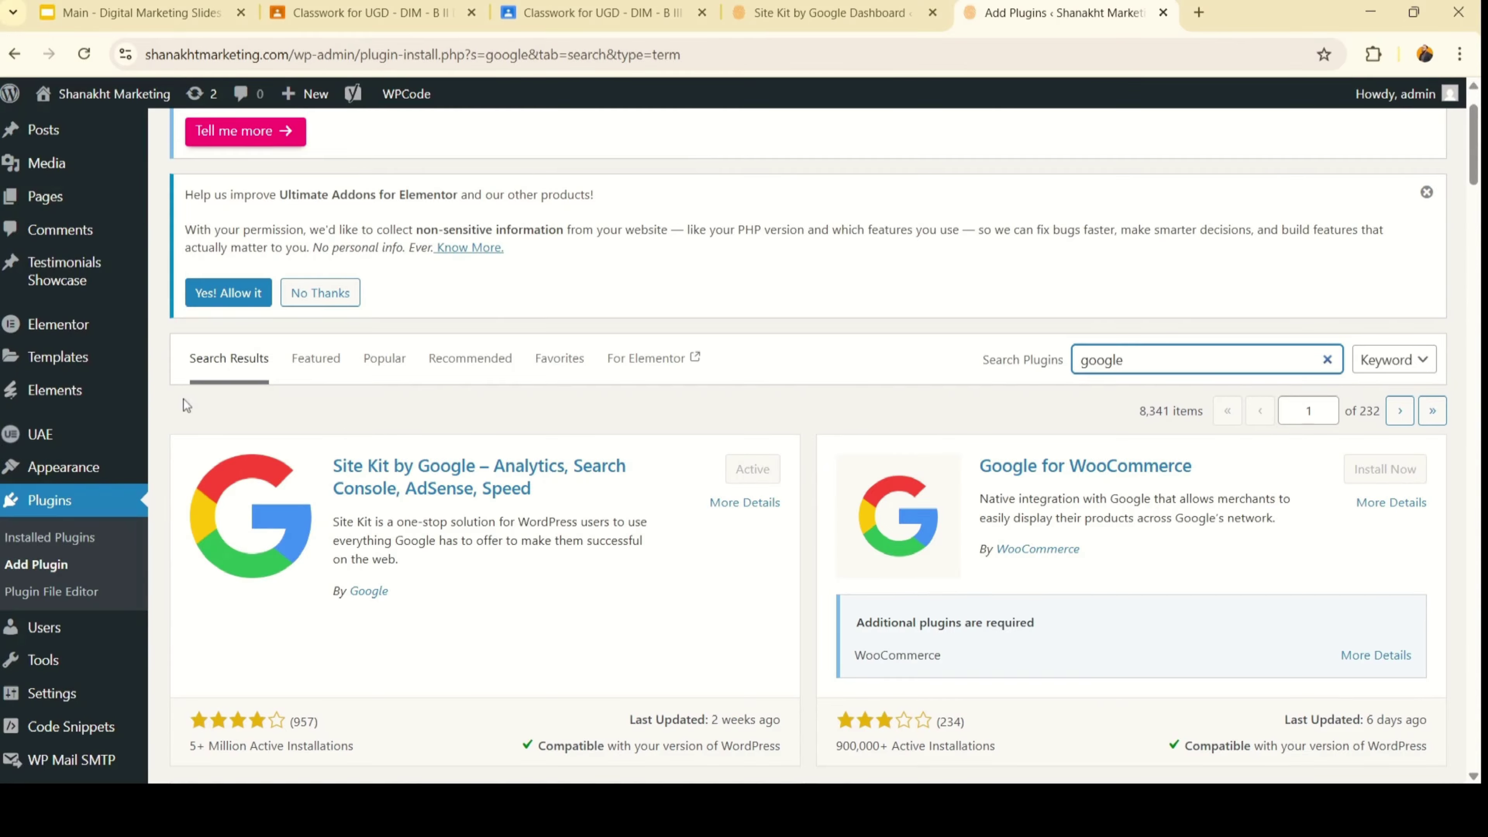
scroll(169, 406, up, 2)
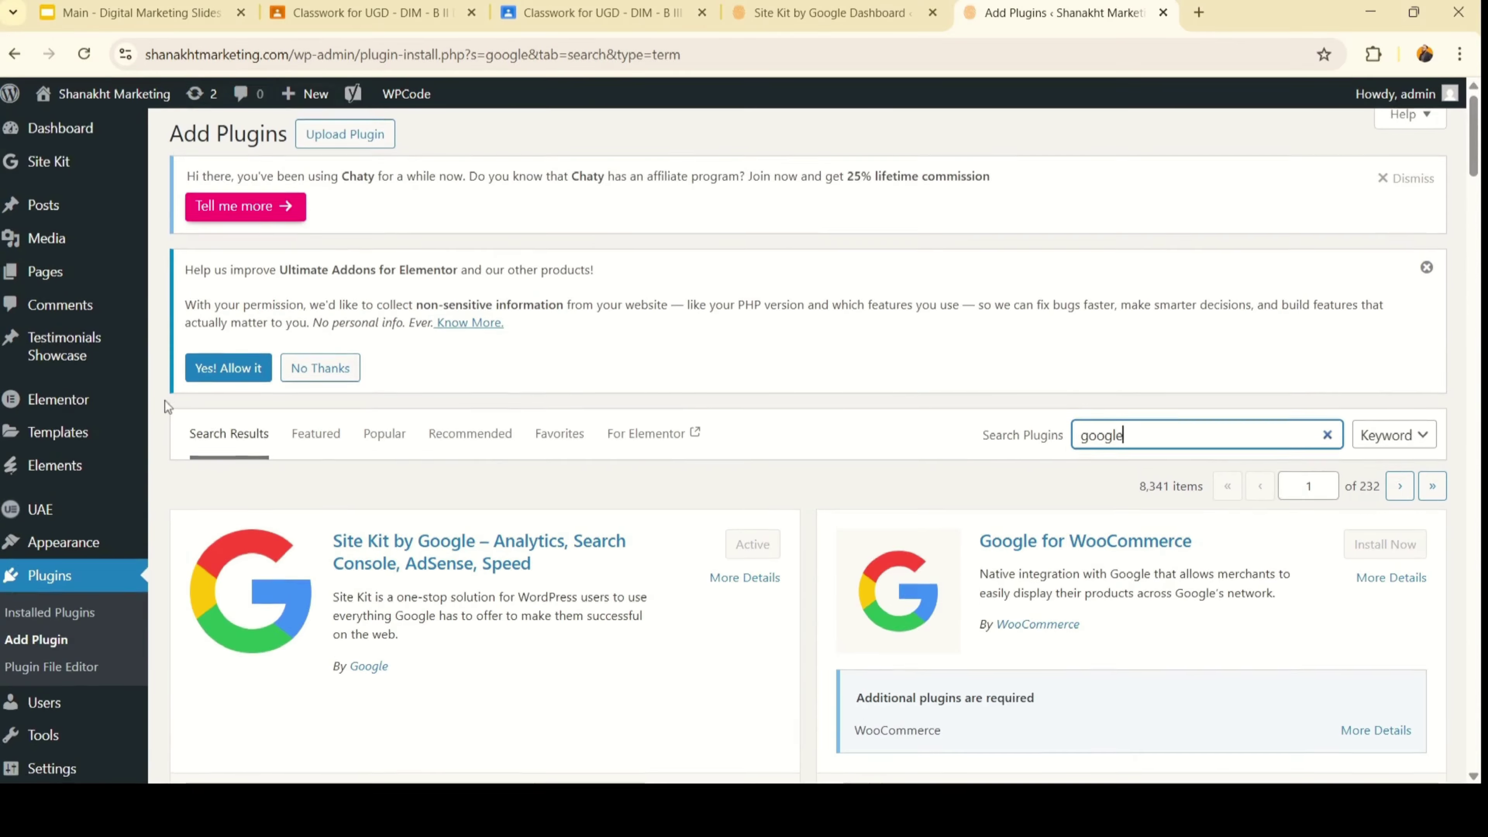
Reopen the Site Kit dashboard and look through its key metrics, traffic, content and speed sections.
click(43, 185)
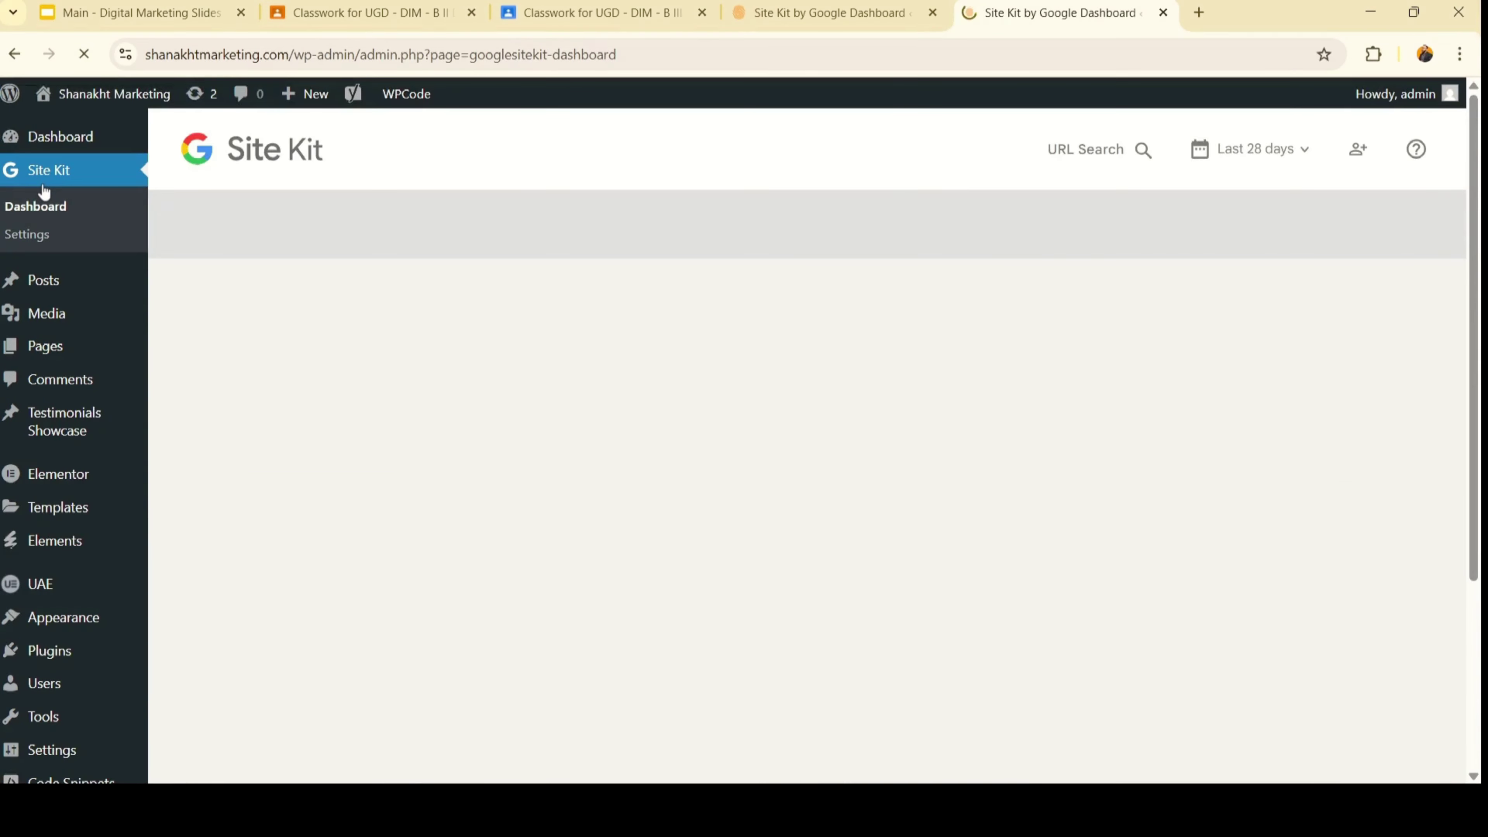
scroll(468, 335, down, 5)
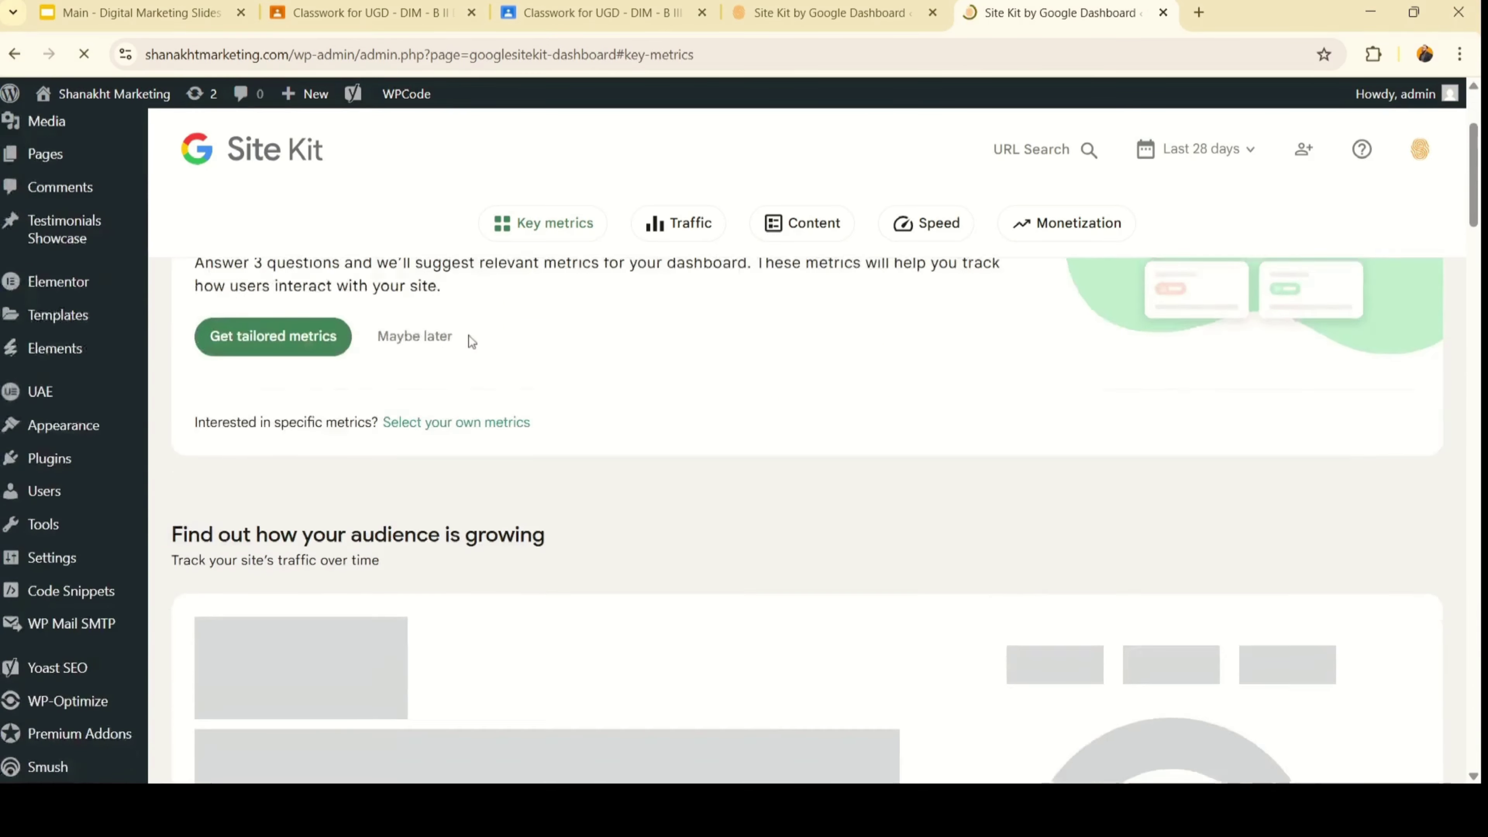
scroll(469, 336, down, 5)
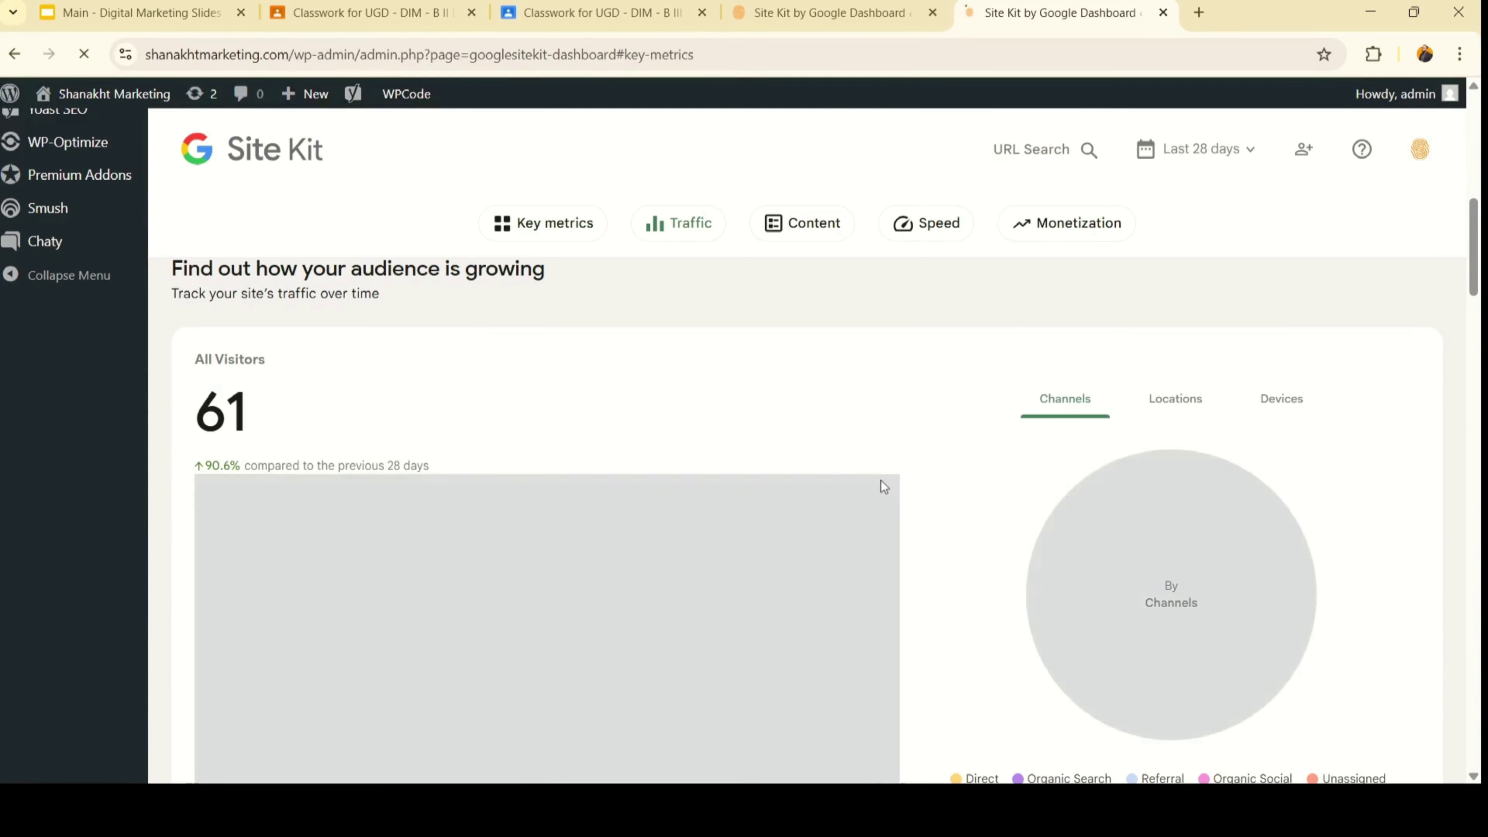
scroll(882, 480, down, 8)
scroll(881, 481, down, 3)
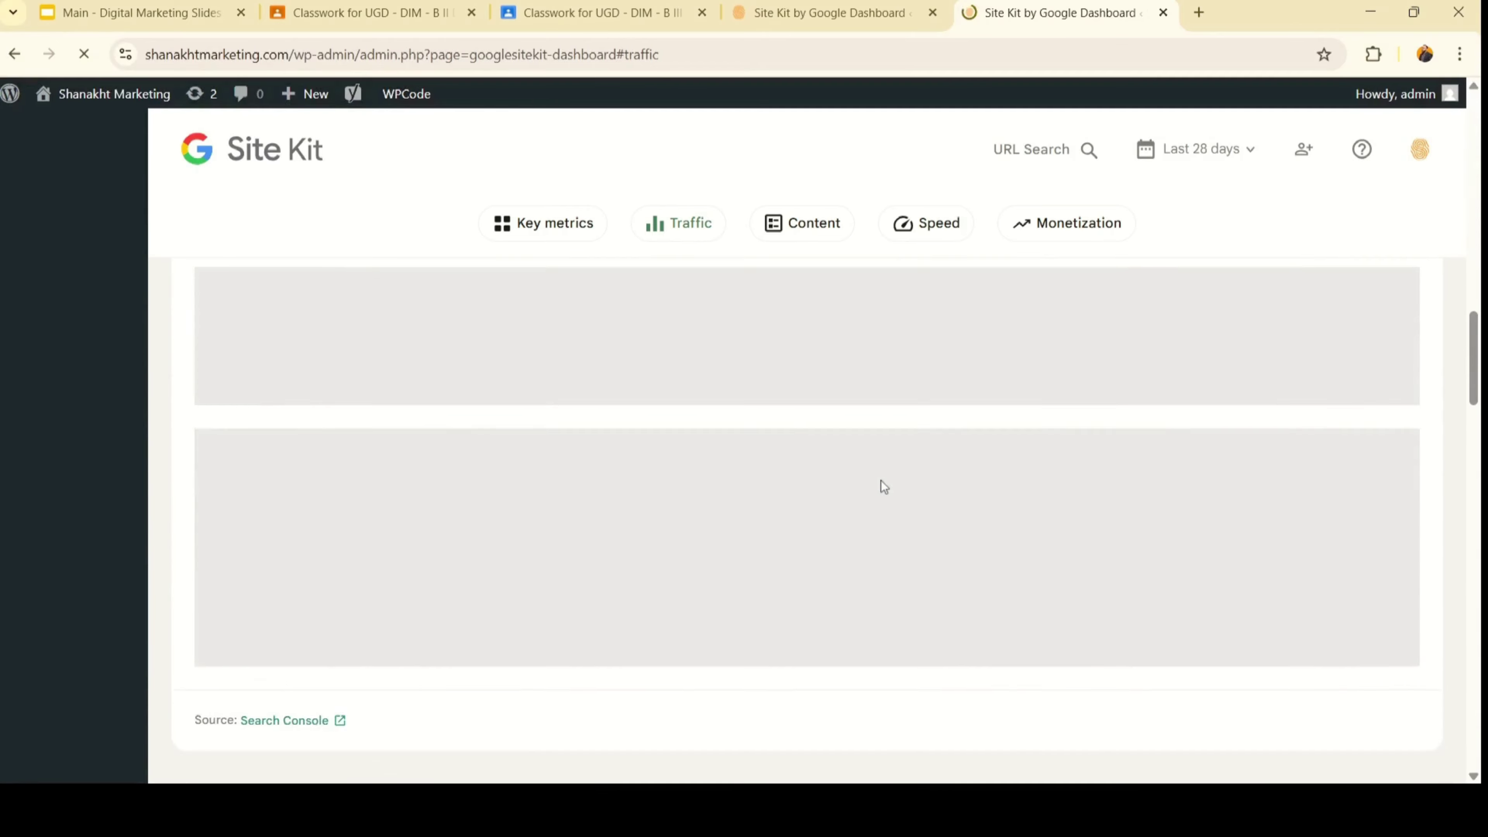
scroll(757, 537, down, 9)
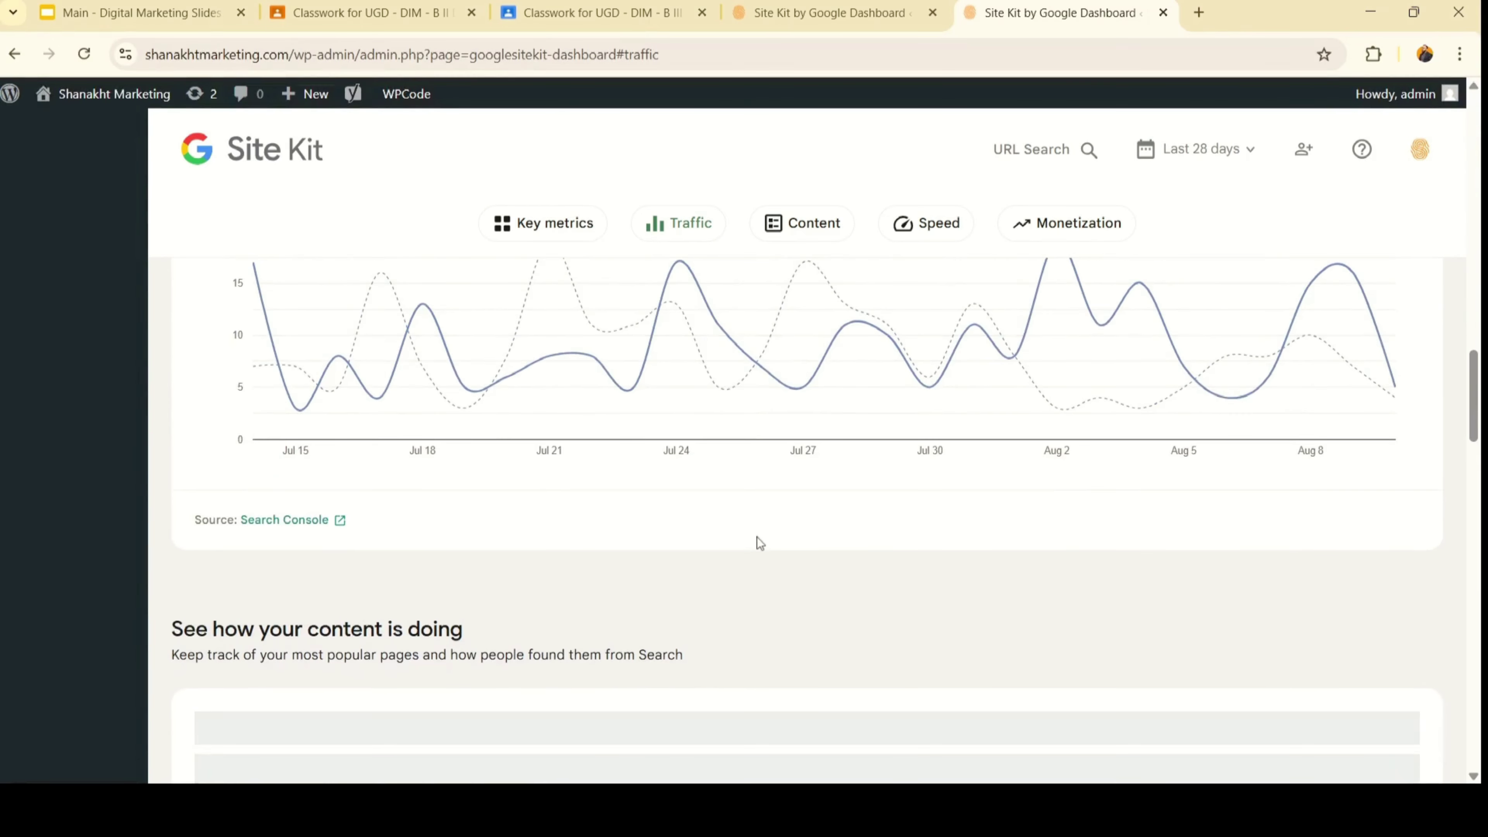
scroll(757, 537, down, 15)
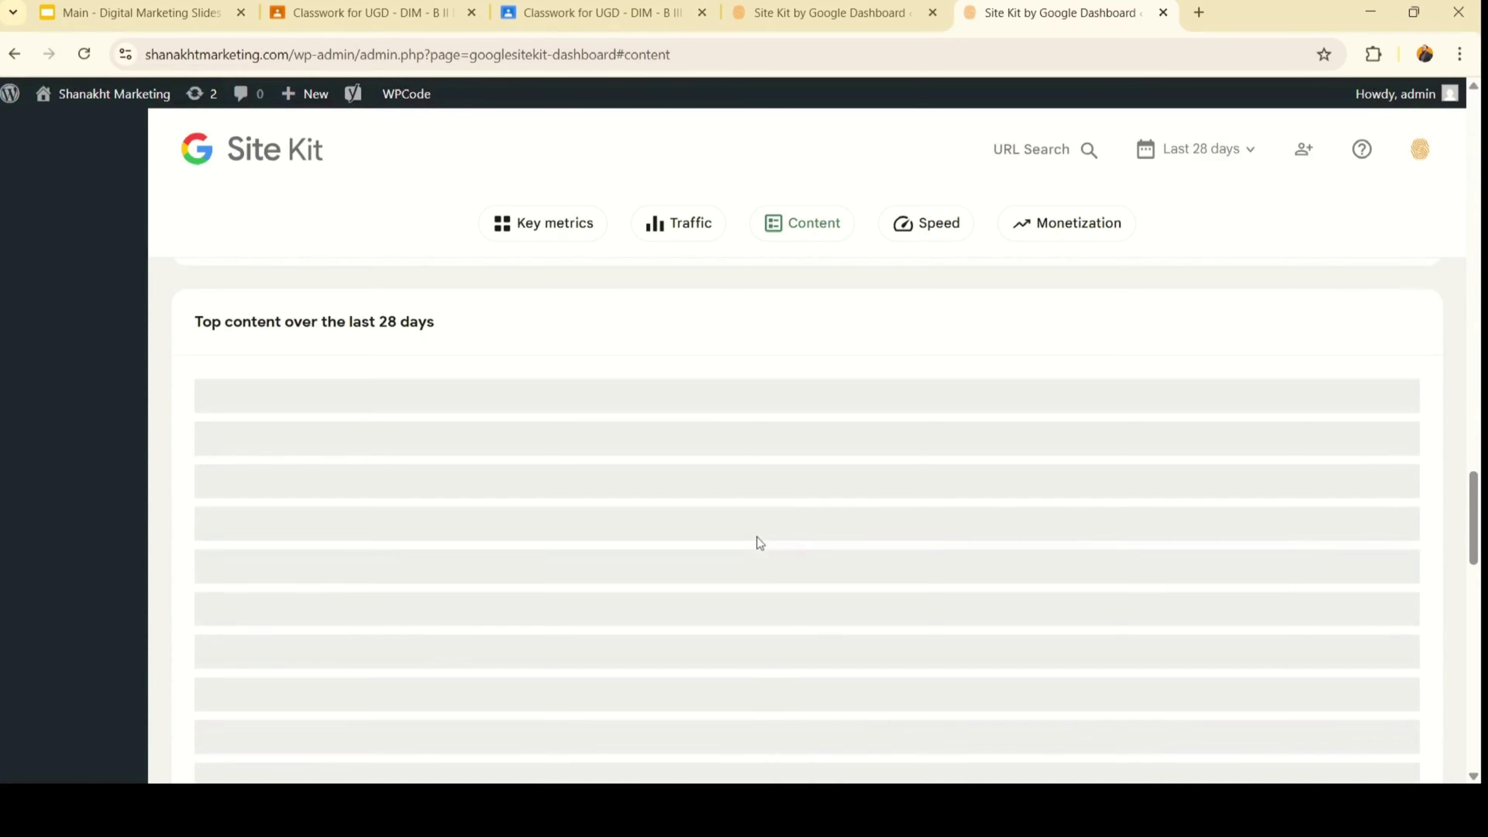
scroll(757, 538, down, 8)
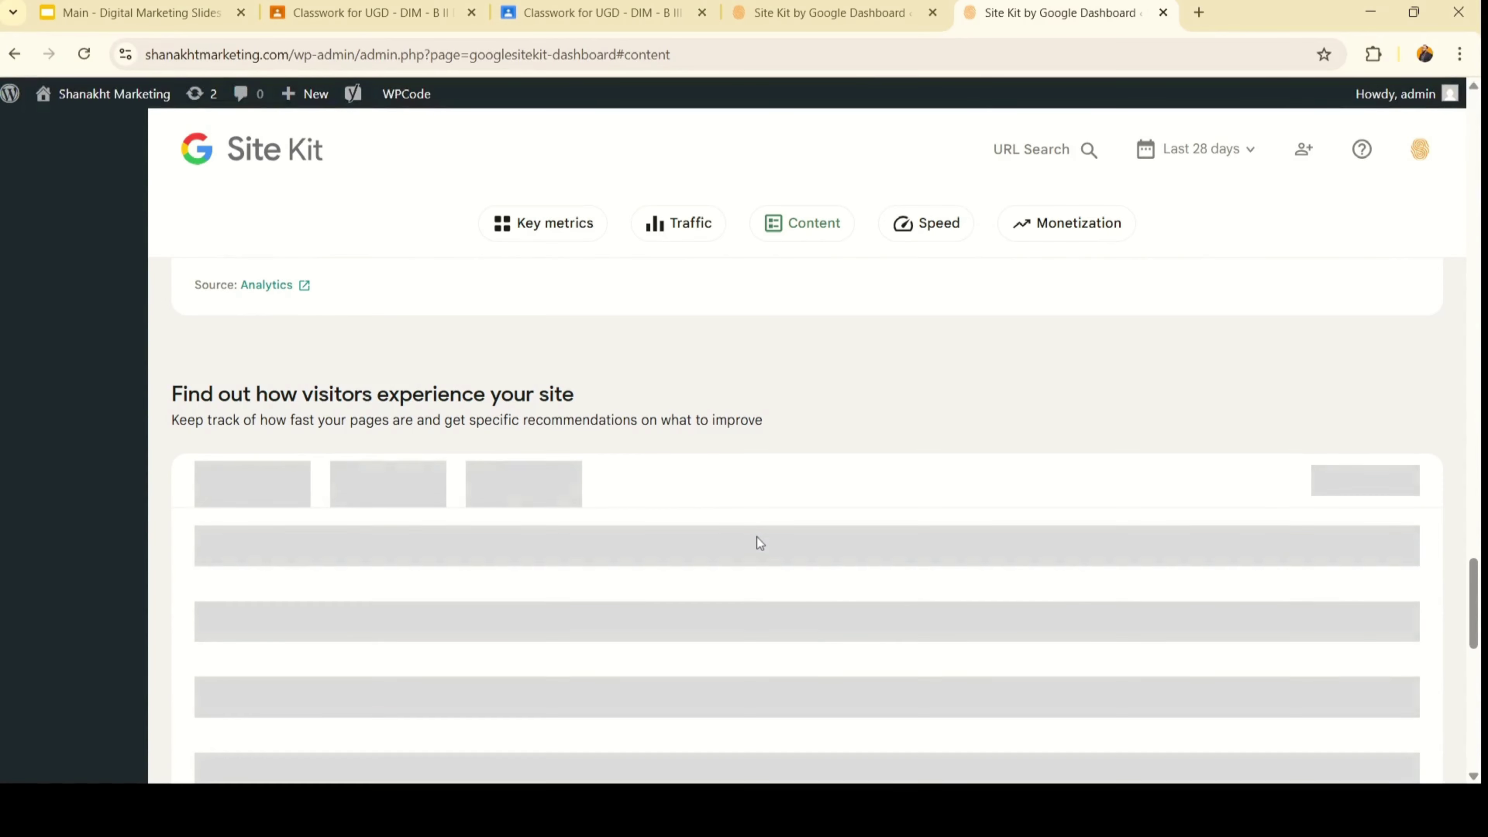
scroll(757, 538, down, 8)
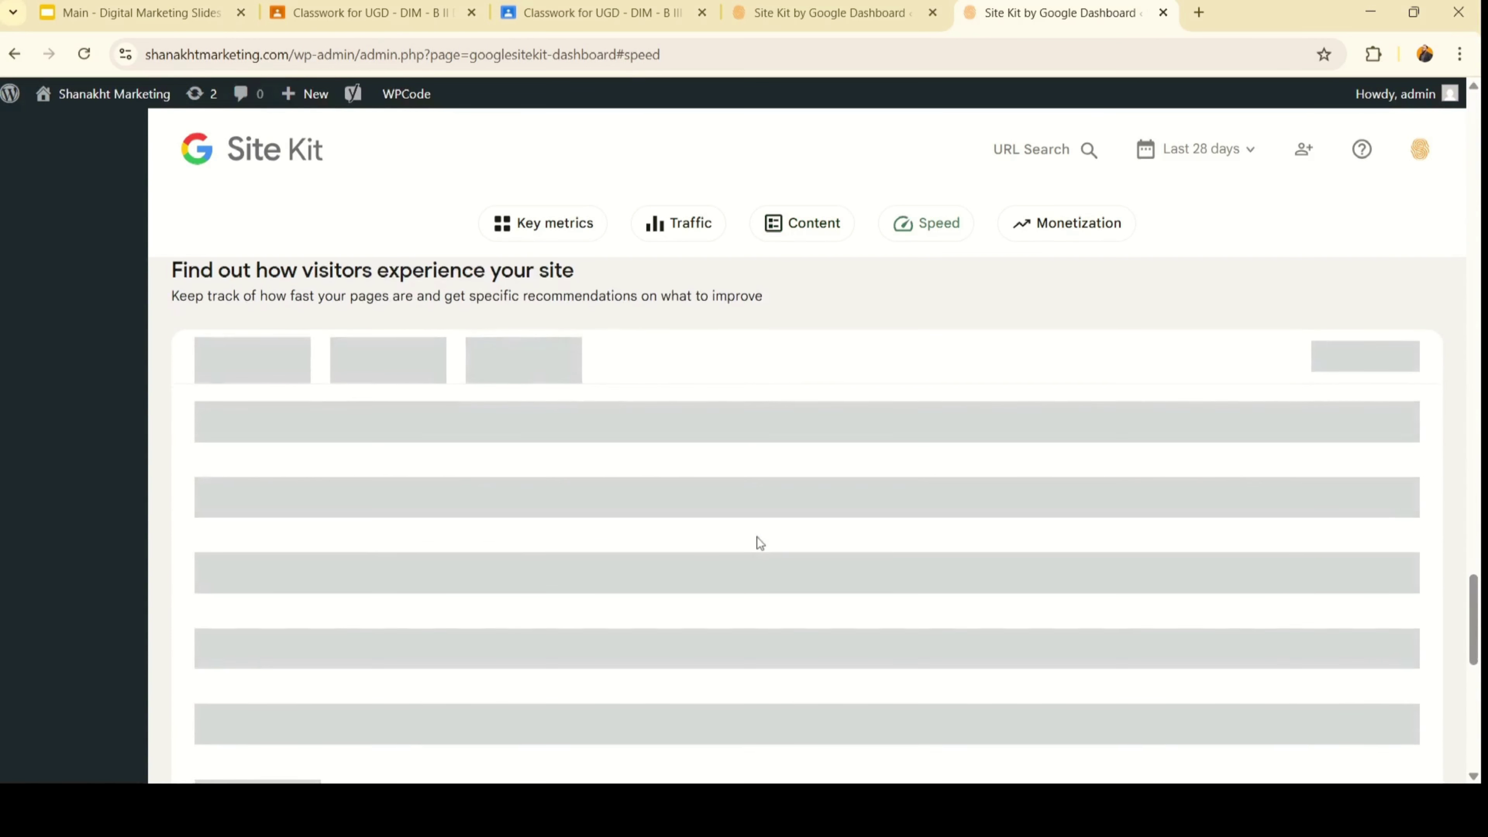
View the Site Kit dashboard's Monetization section with the AdSense connection offer and return to the key metrics.
scroll(757, 538, down, 4)
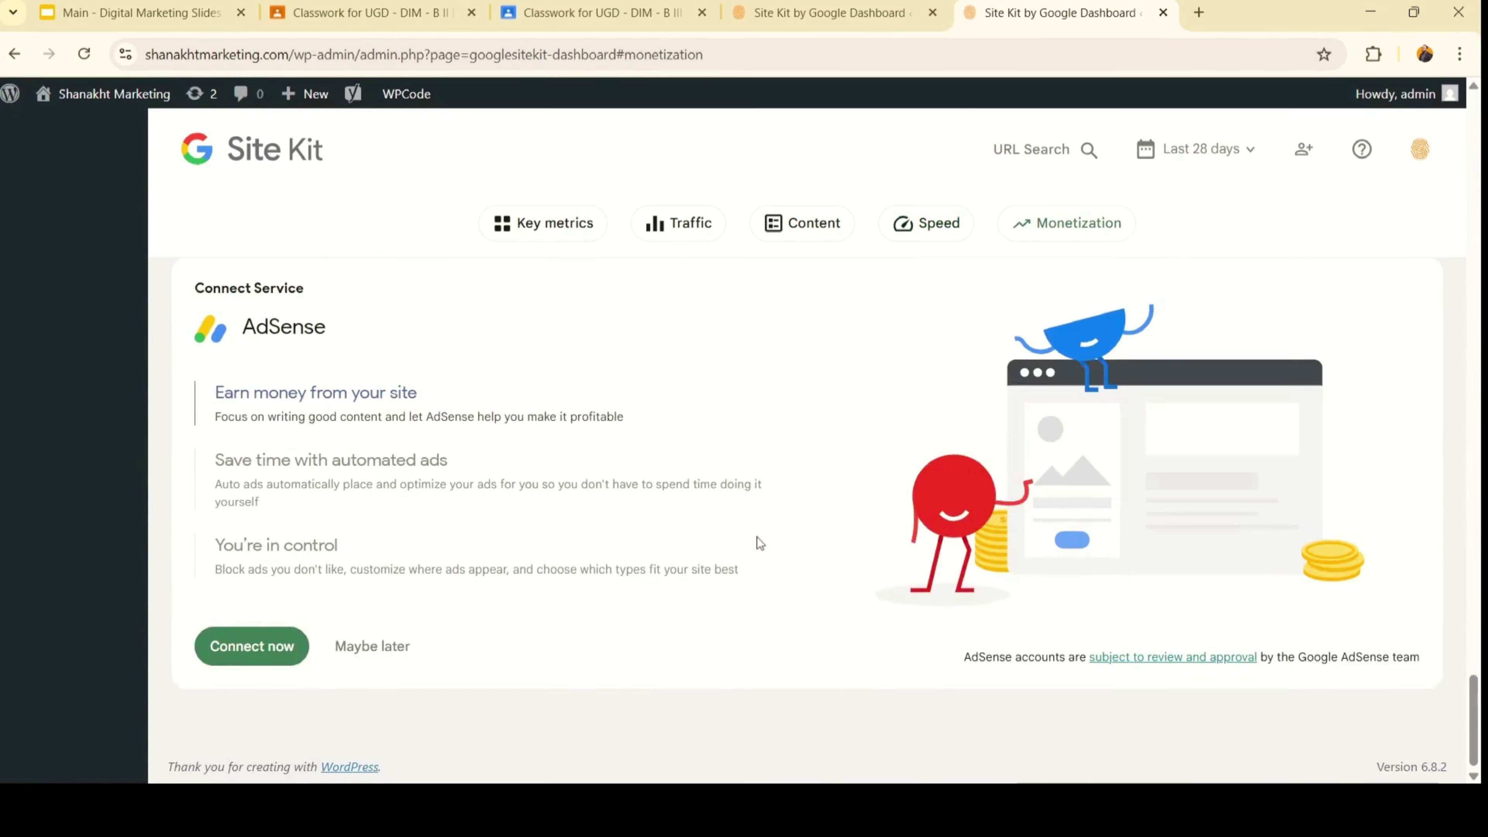
scroll(757, 538, up, 15)
scroll(757, 538, up, 20)
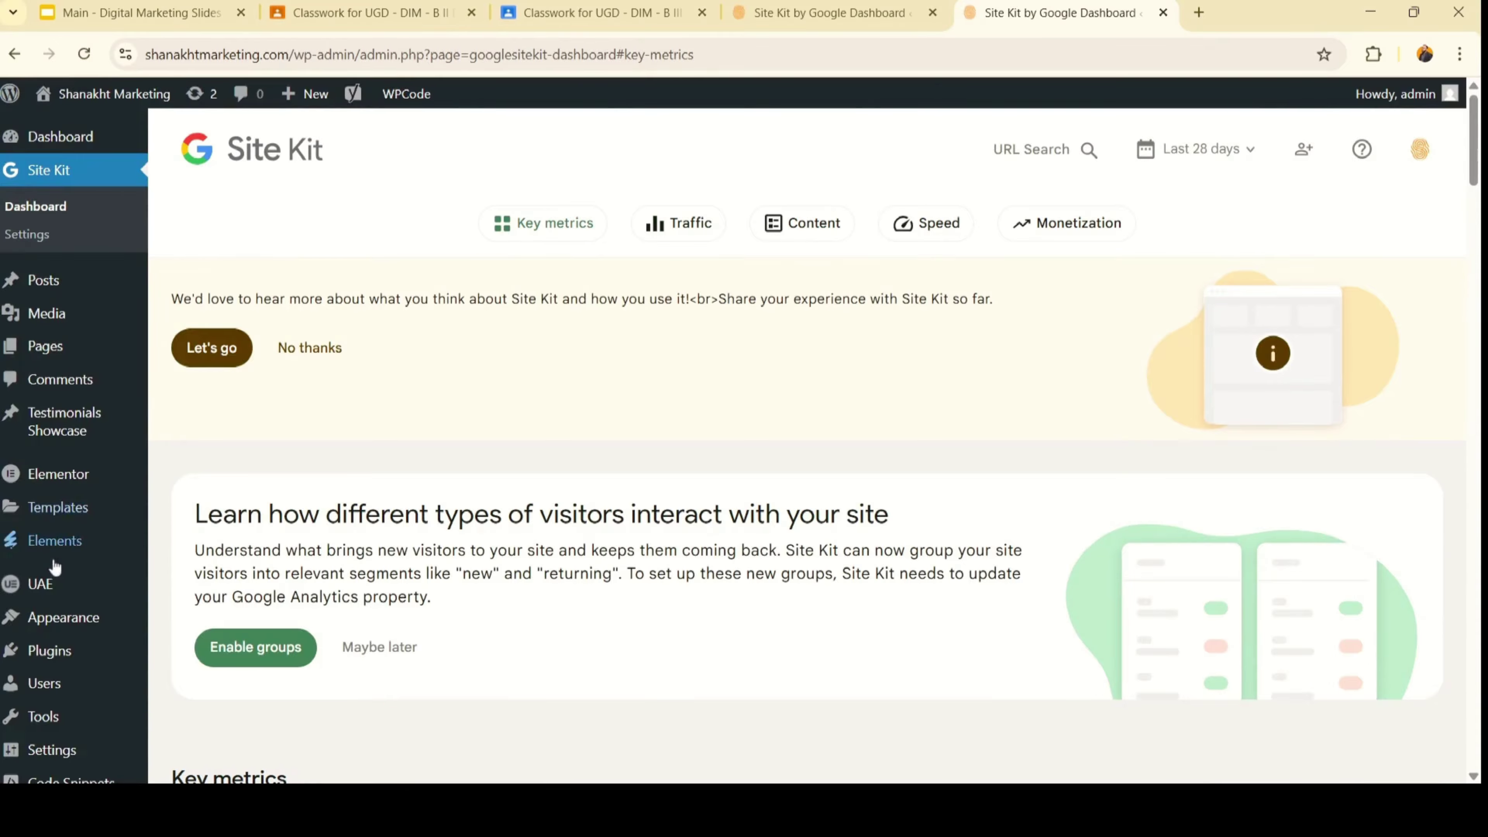
Open the Yoast SEO settings and look through the site features to find XML sitemaps under APIs.
scroll(57, 565, down, 3)
mouse_move(54, 563)
mouse_move(66, 660)
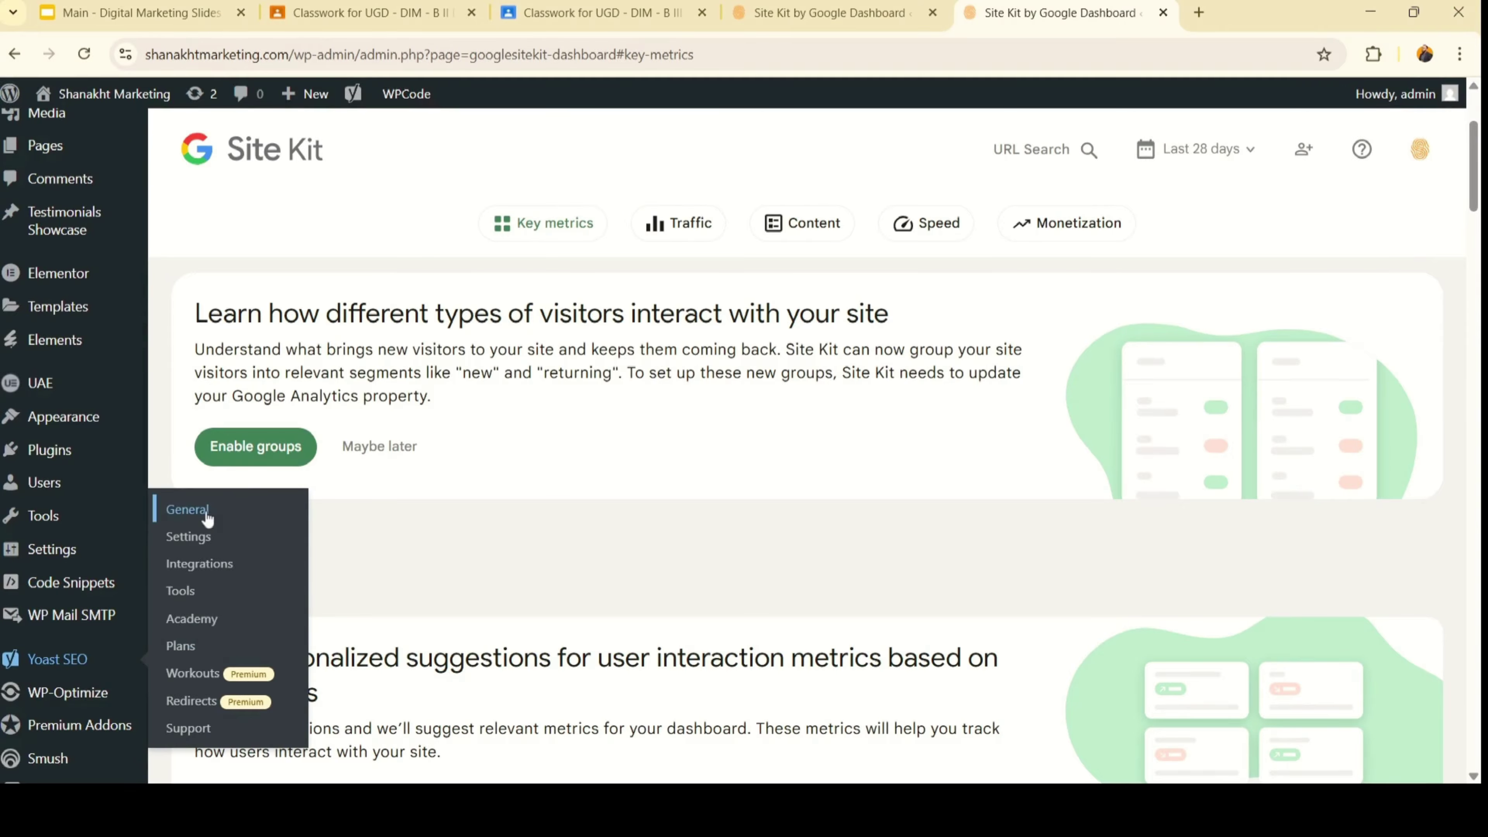
click(205, 537)
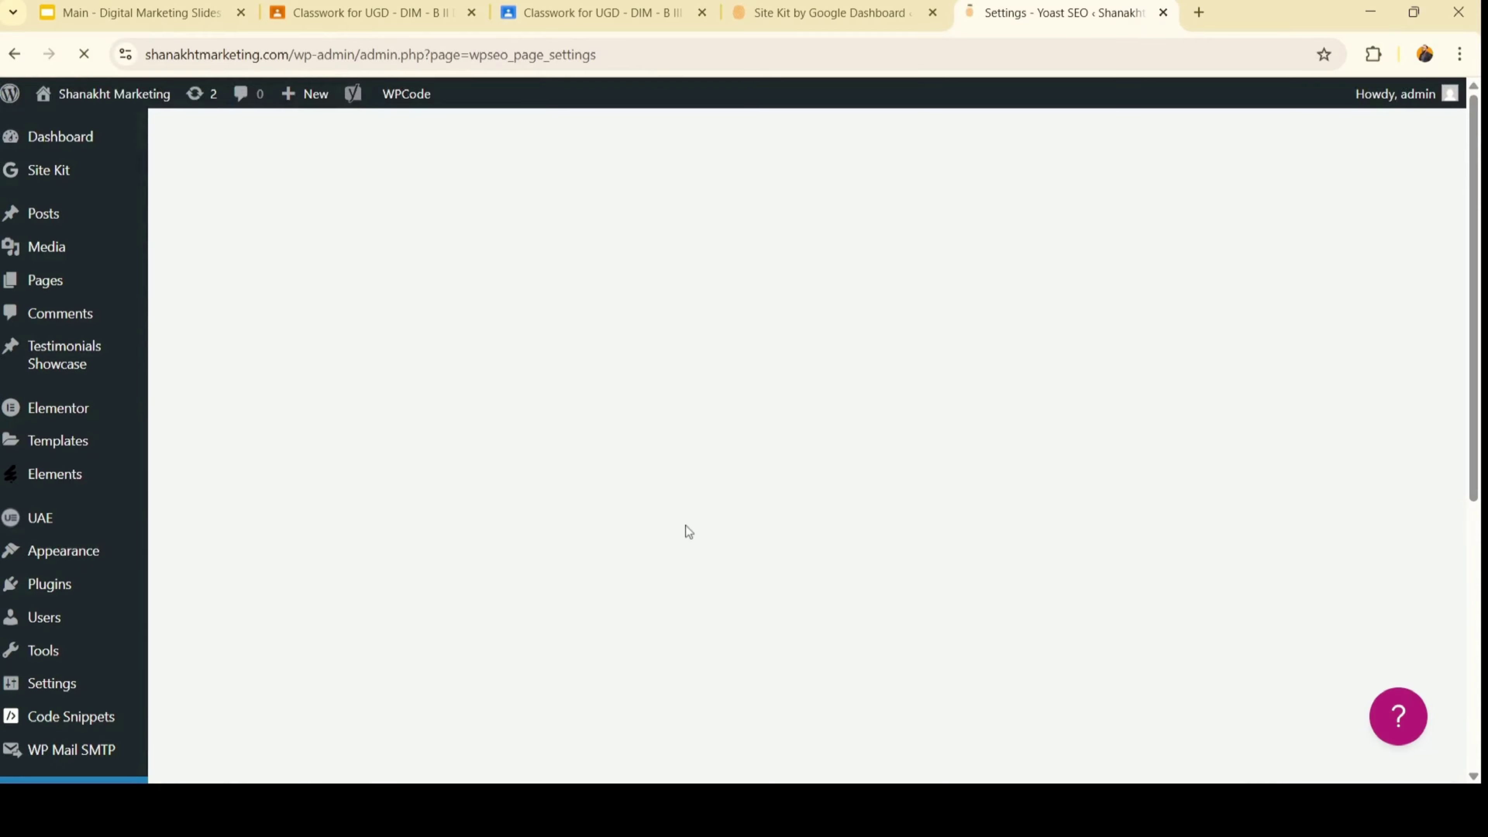
scroll(867, 556, down, 15)
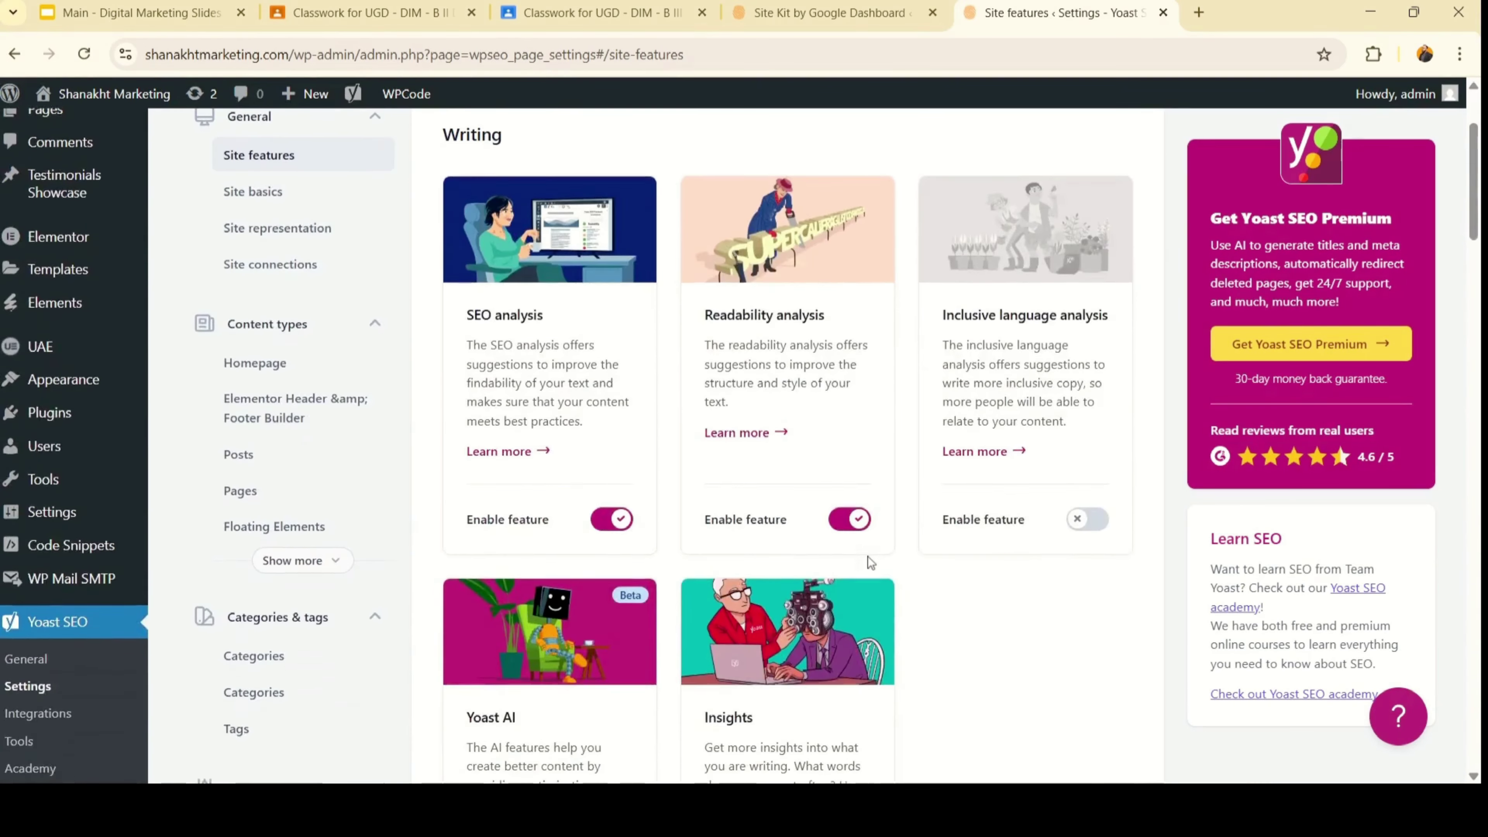
scroll(867, 556, down, 20)
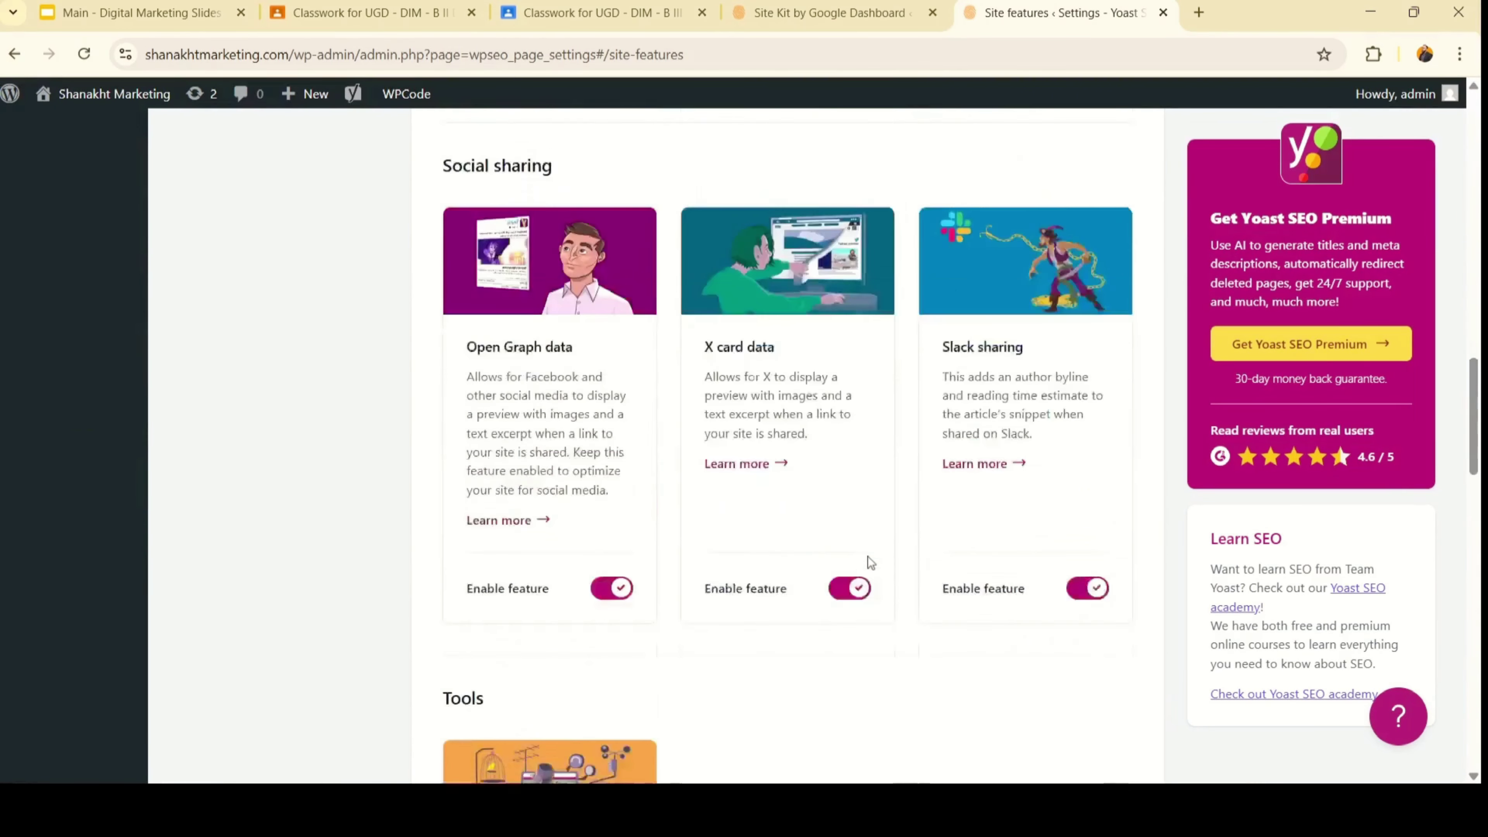
scroll(867, 556, down, 15)
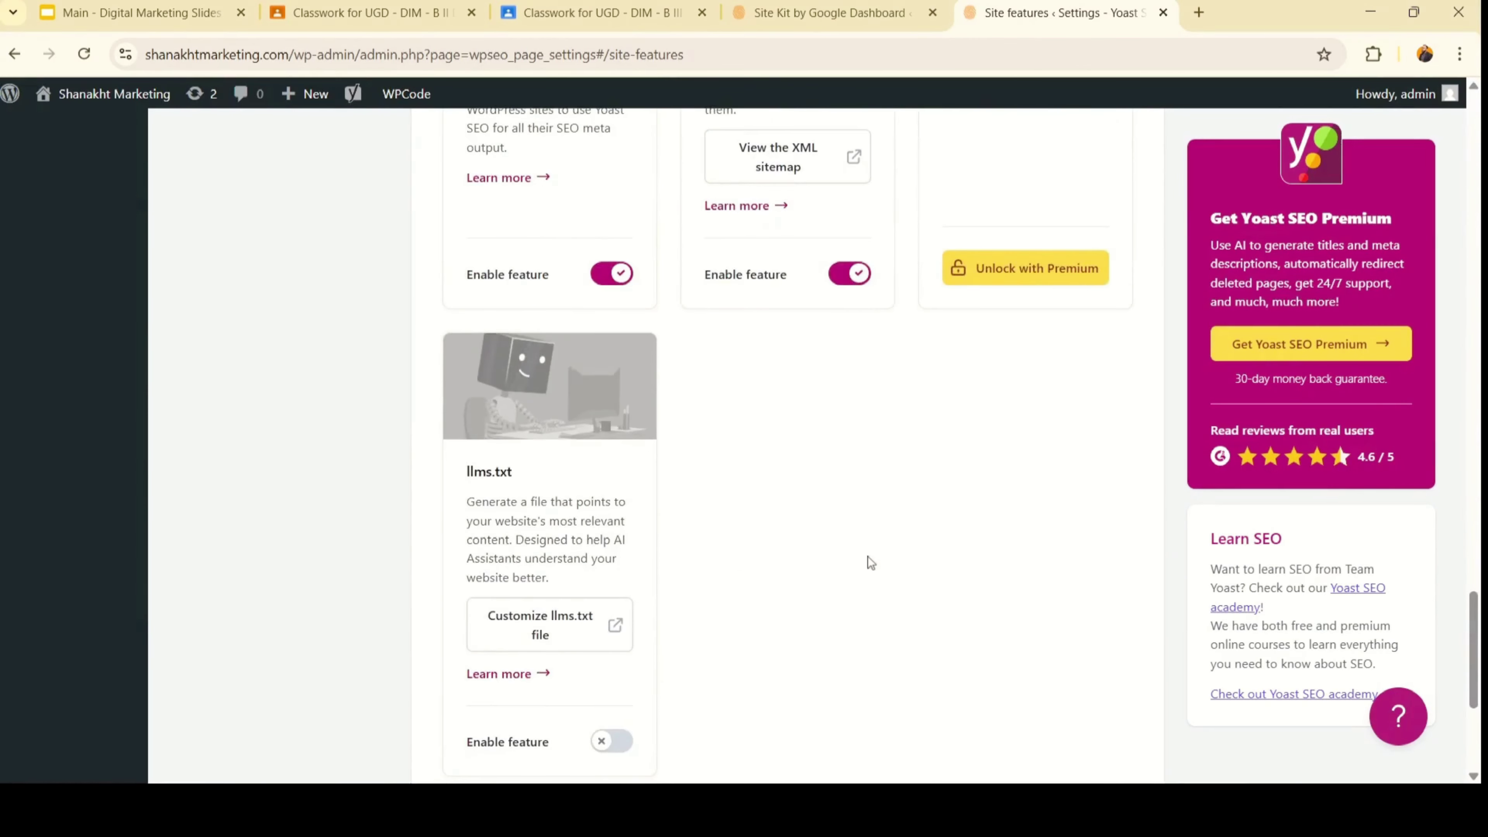
scroll(867, 557, up, 6)
scroll(867, 556, up, 5)
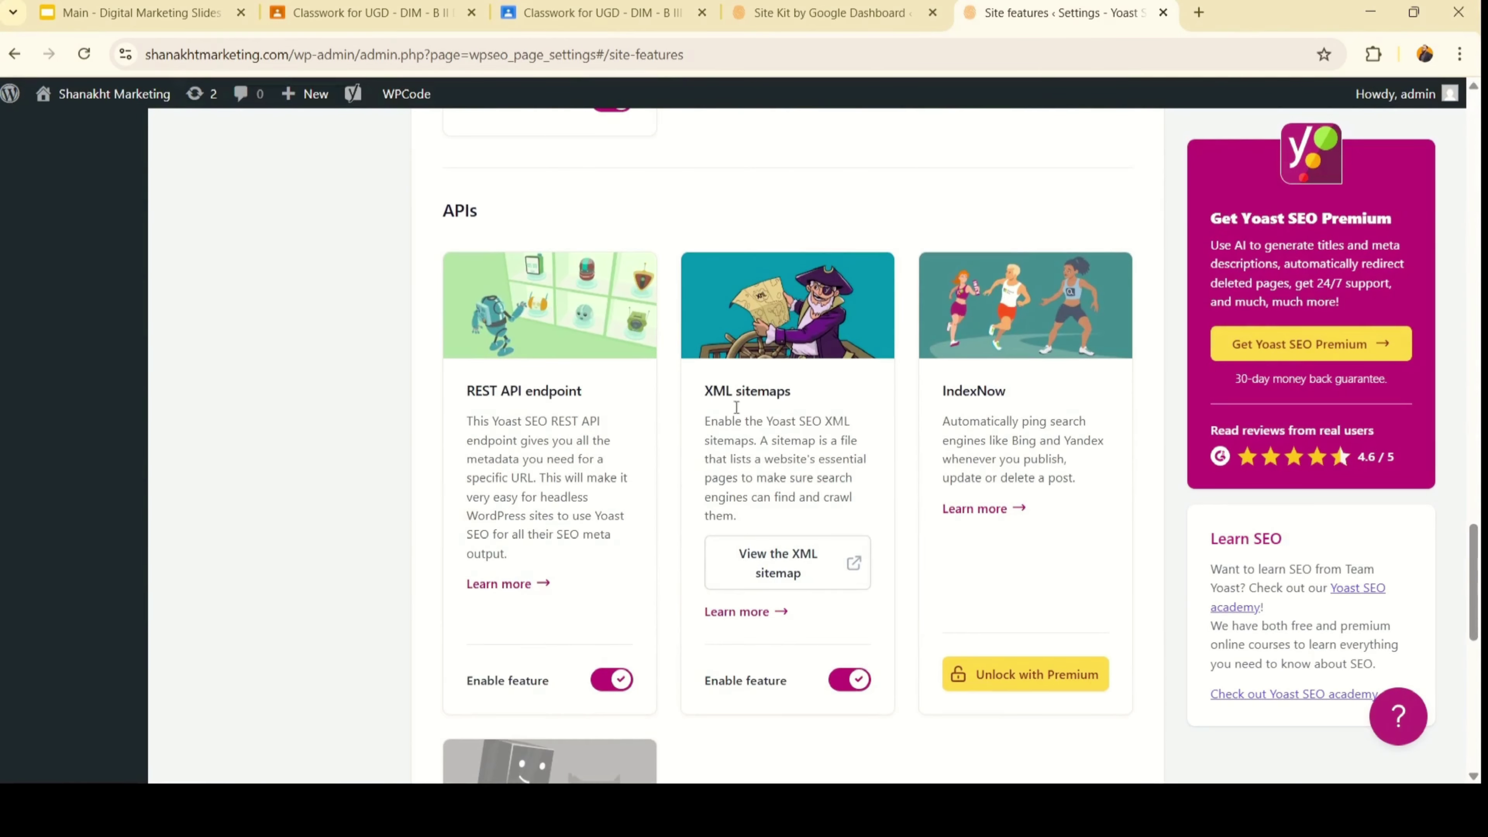
View the site's XML sitemap from Yoast SEO and copy its sitemap_index.xml address.
click(780, 564)
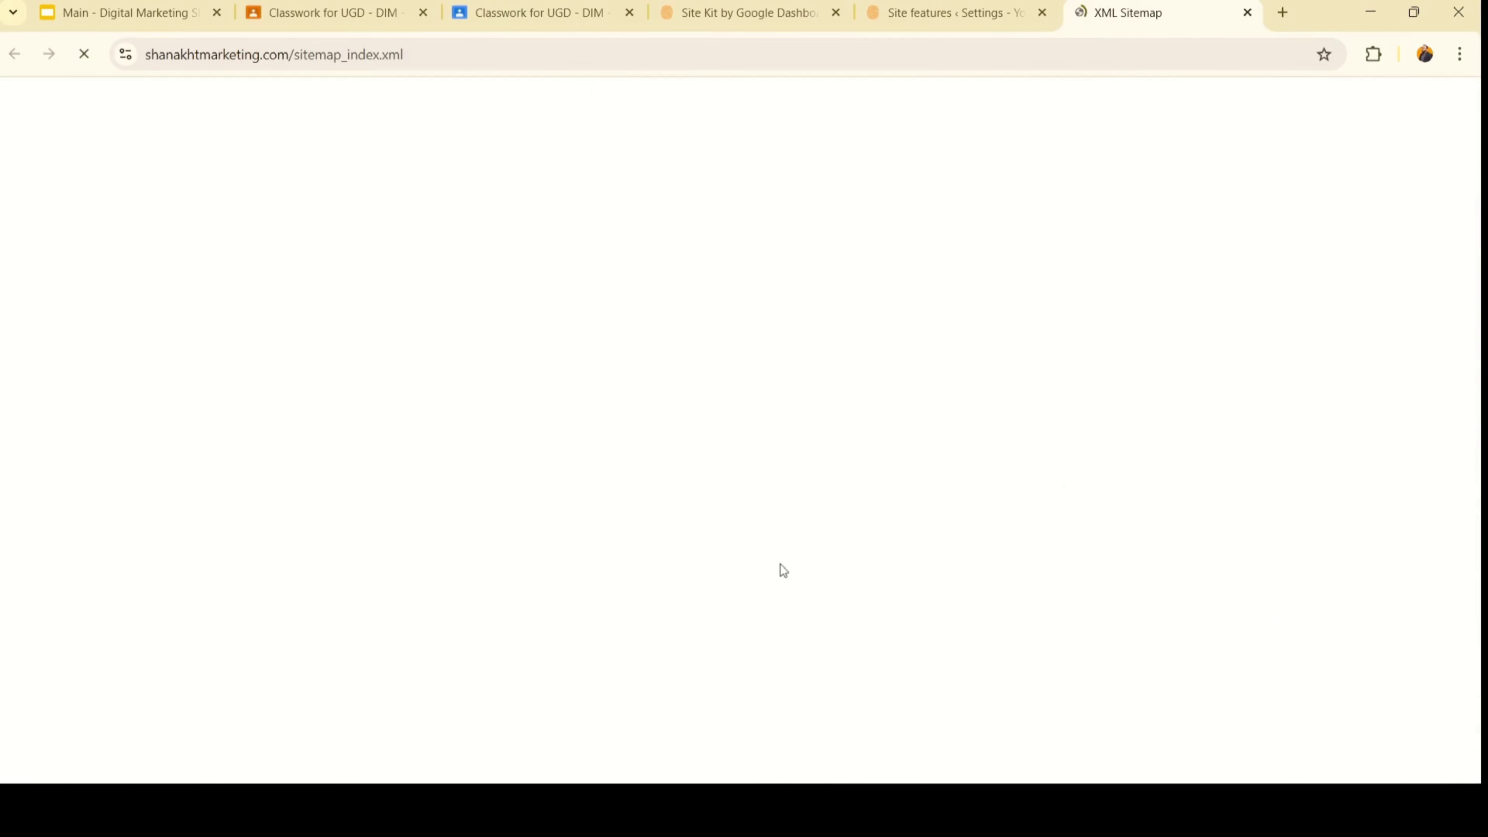
click(457, 56)
key(ctrl+c)
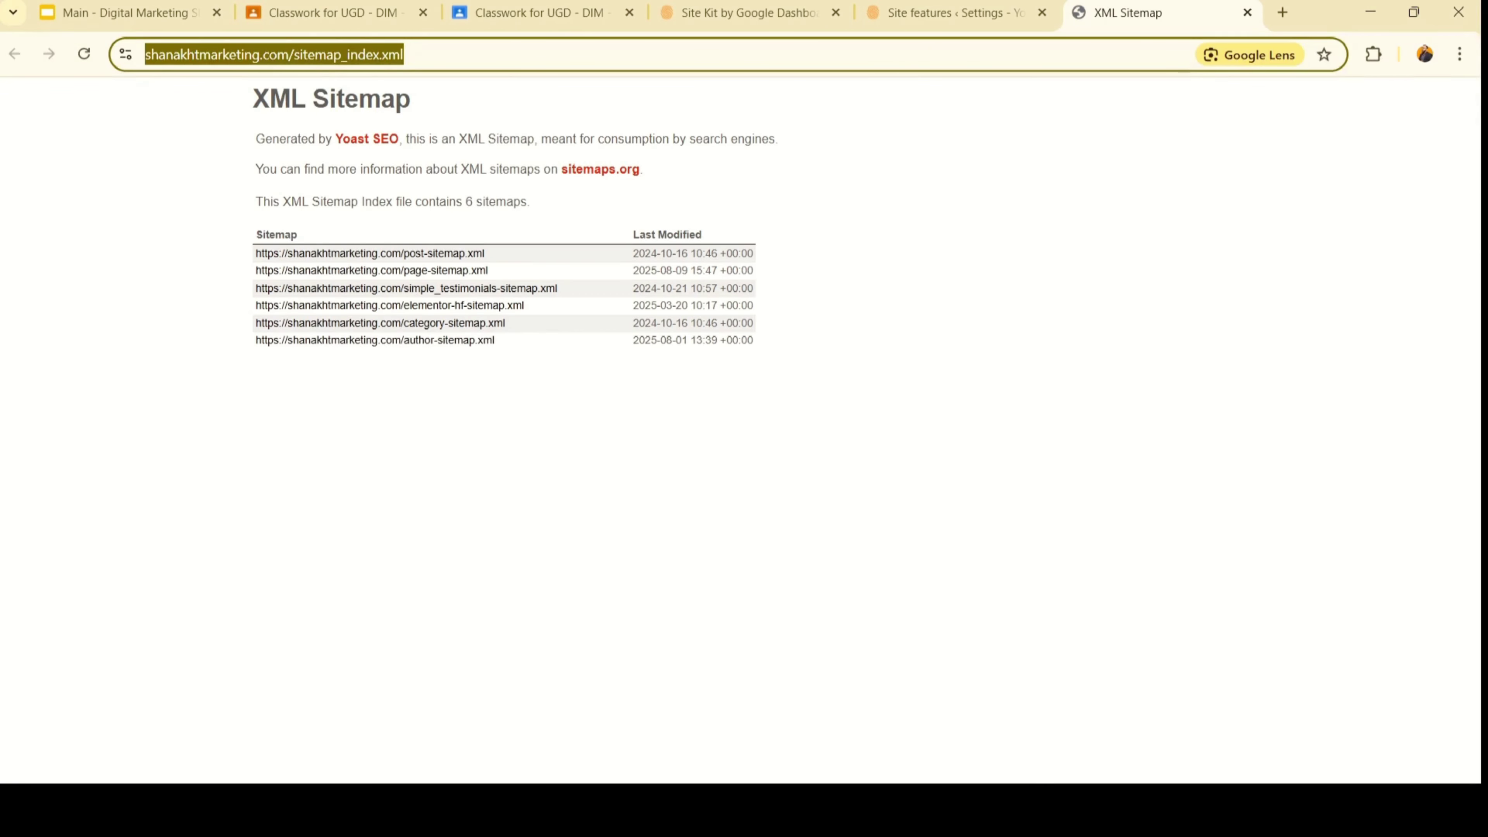
key(alt+Tab)
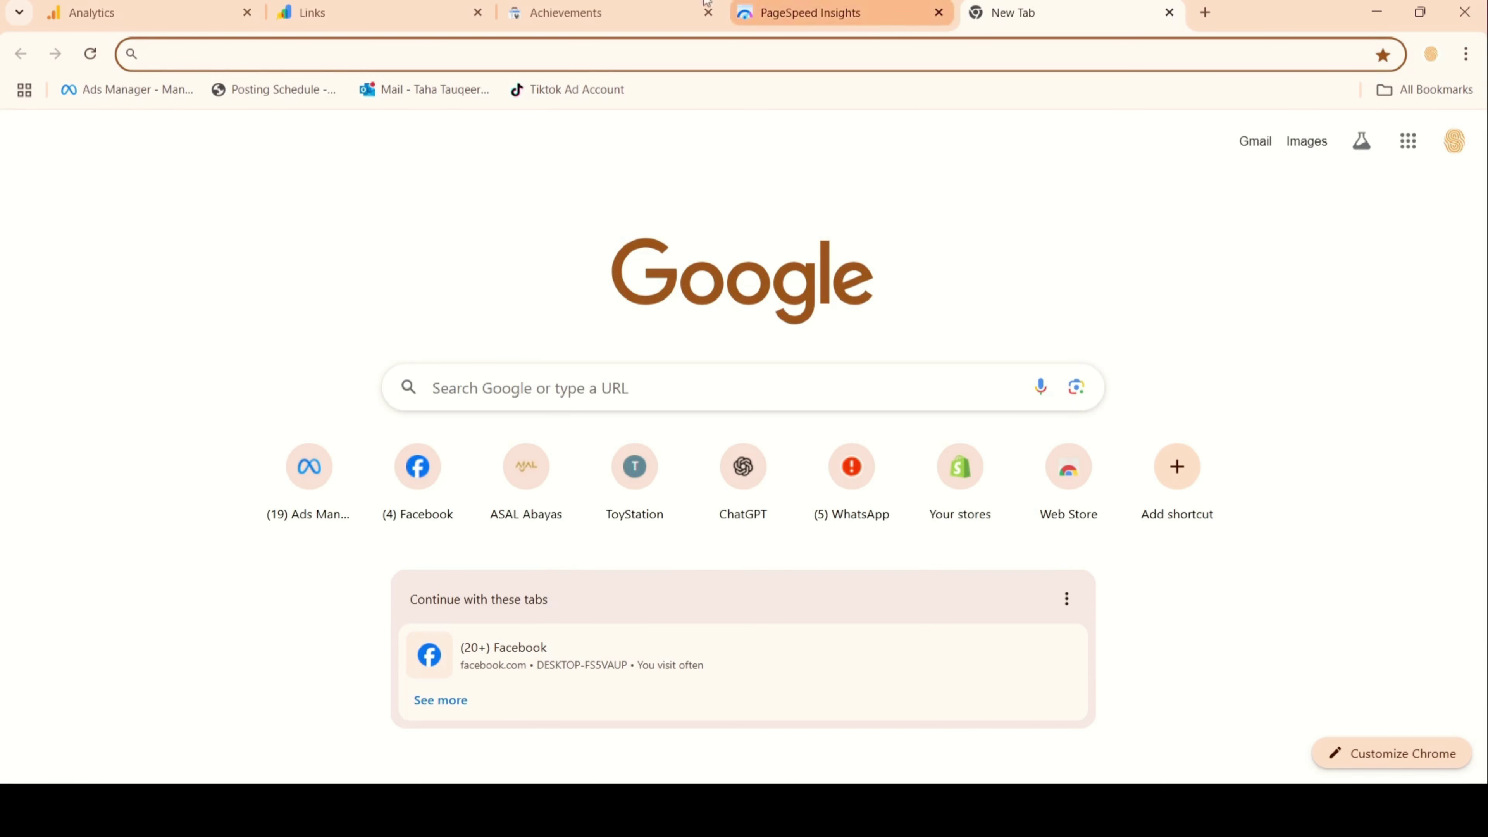
click(562, 12)
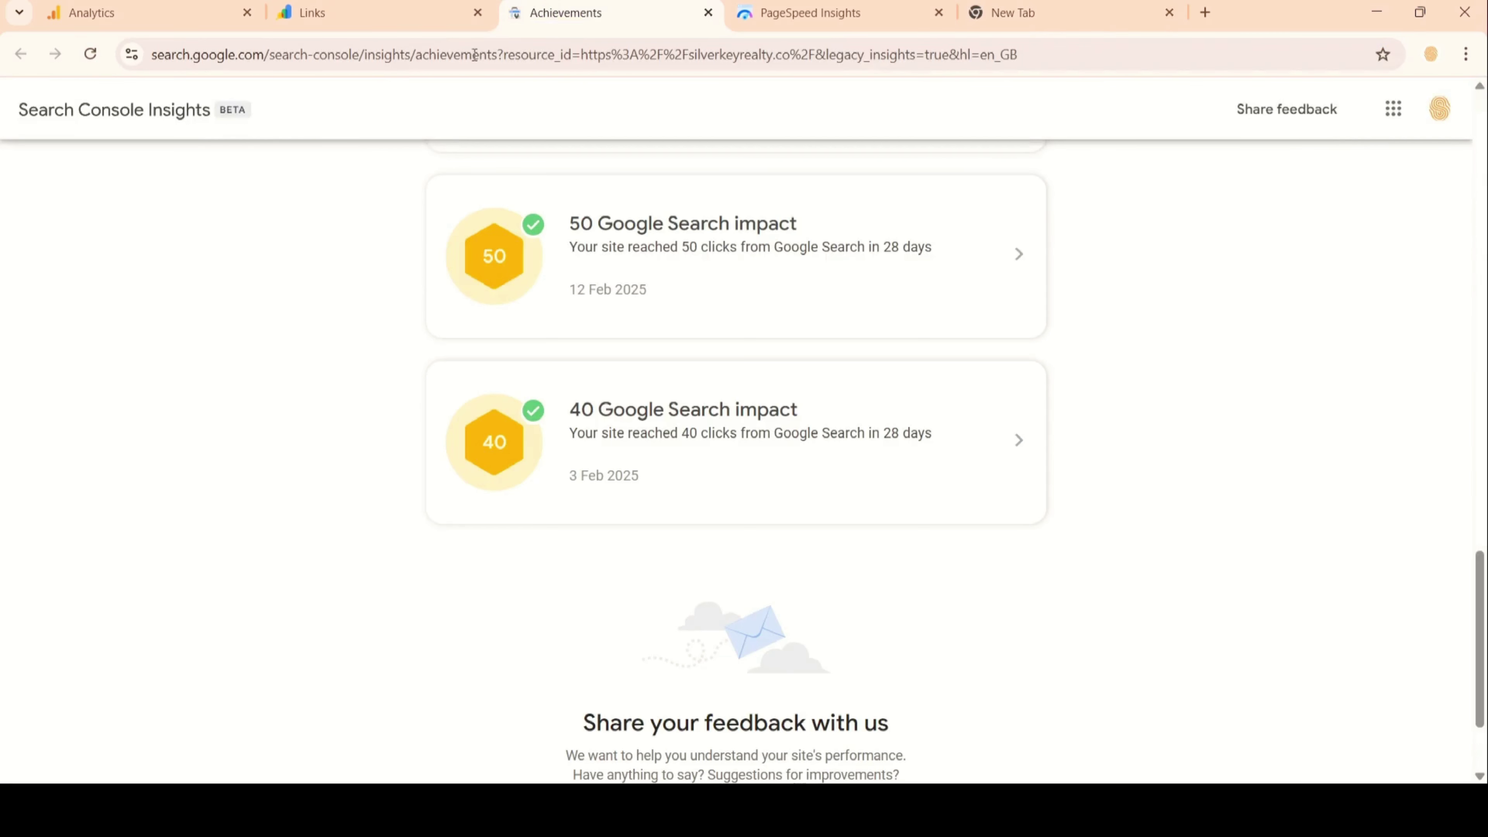
click(316, 12)
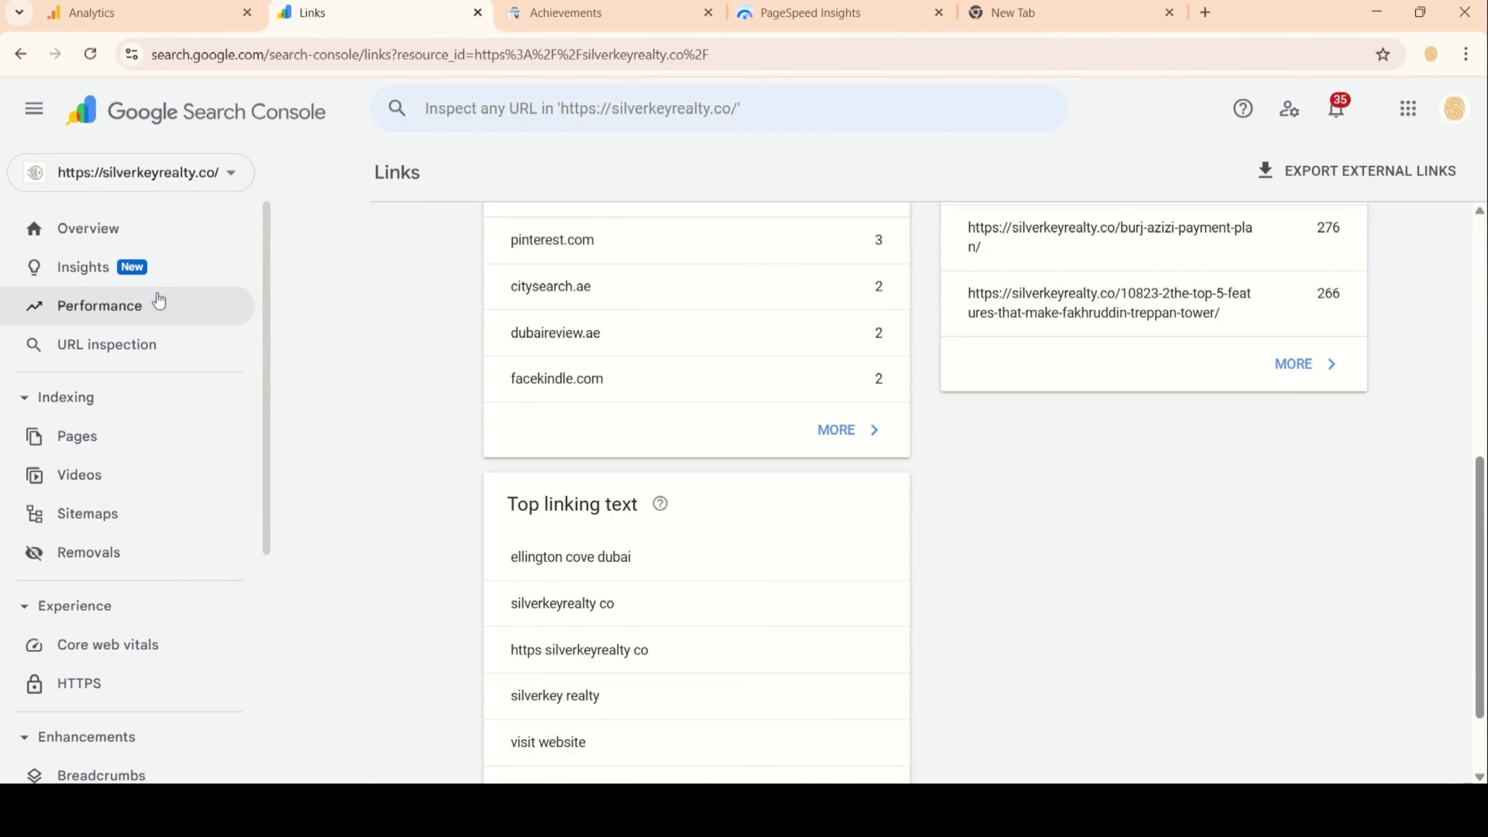
click(227, 184)
click(211, 220)
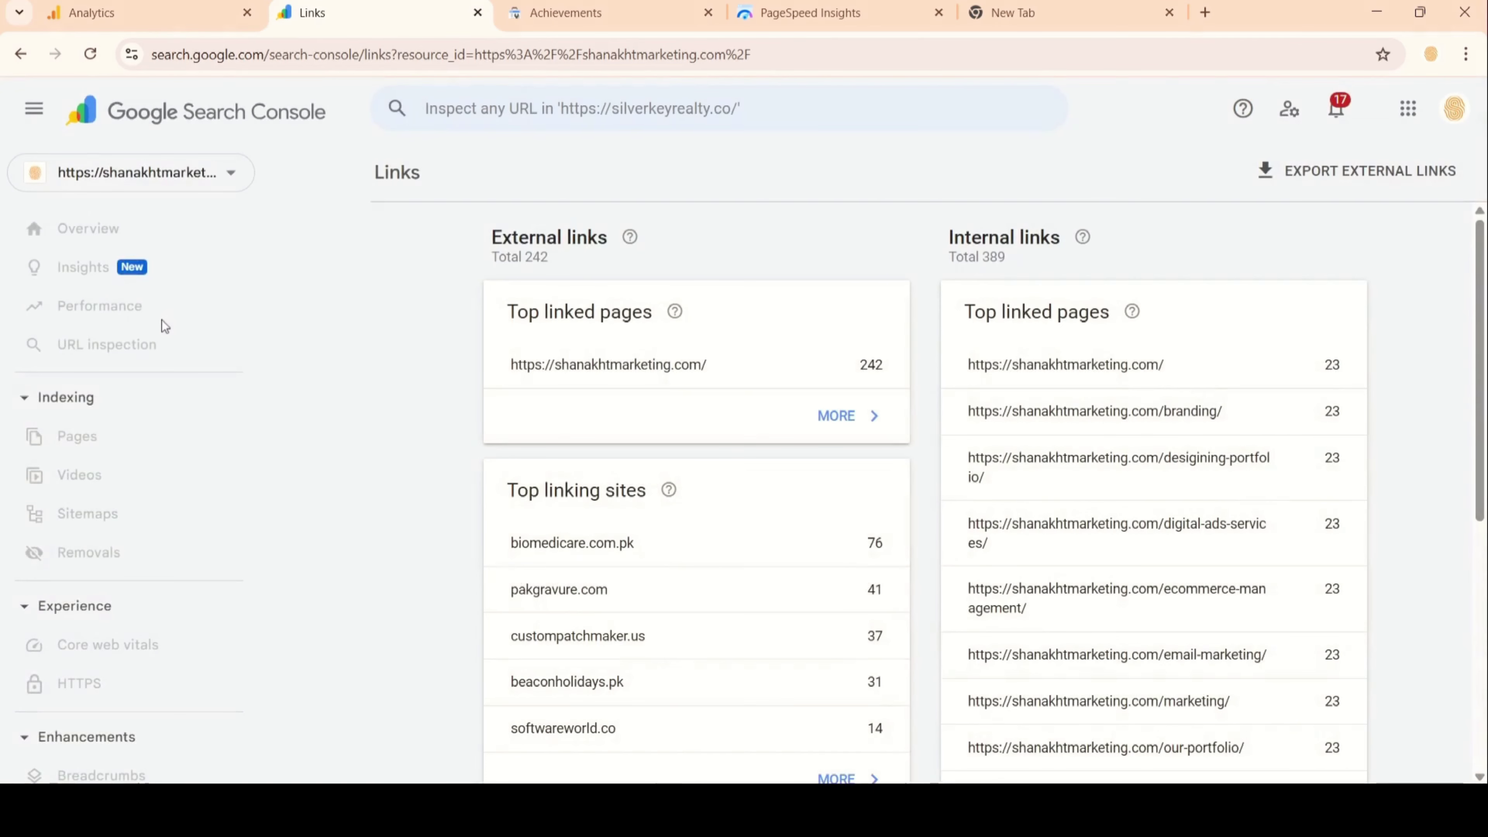
Open the Sitemaps report for the shanakhtmarketing.com property.
scroll(55, 602, down, 2)
scroll(53, 600, down, 4)
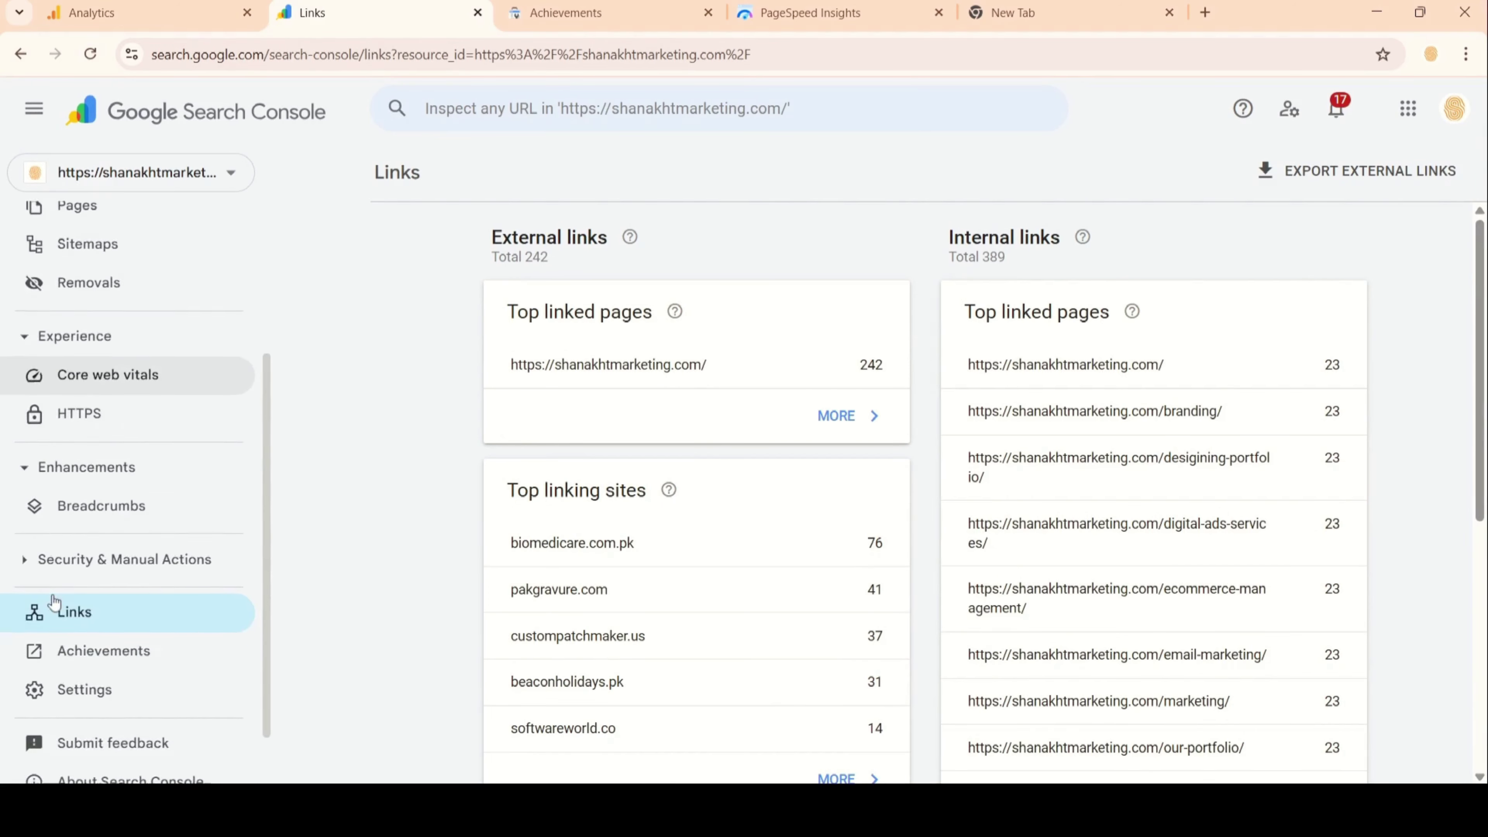
scroll(53, 601, up, 5)
click(100, 410)
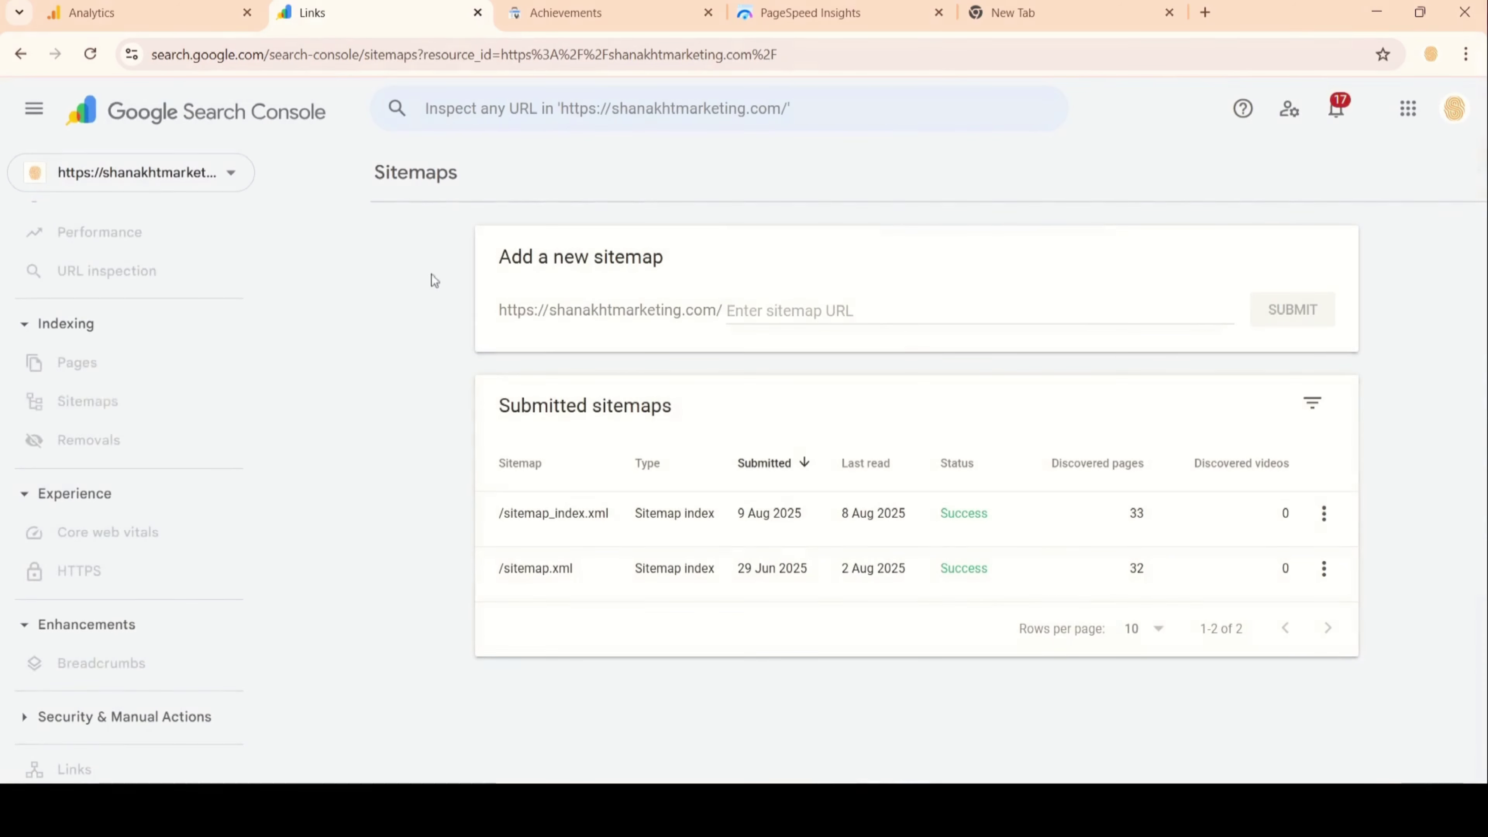
Add sitemap_index.xml as a new sitemap, without the duplicated domain, submit it and dismiss the confirmation.
click(762, 300)
key(ctrl+v)
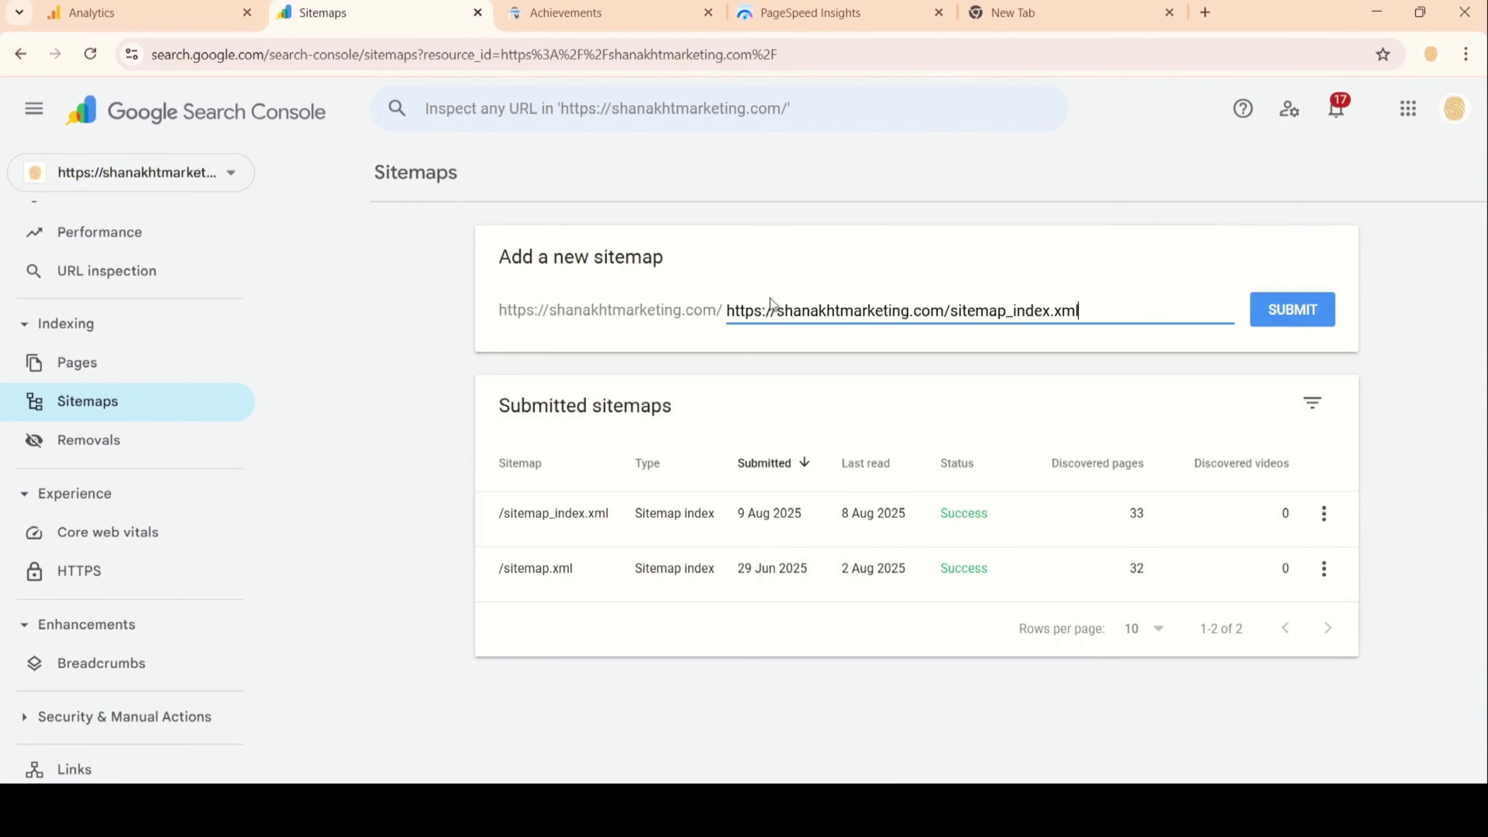
drag(958, 310, 727, 332)
text(s)
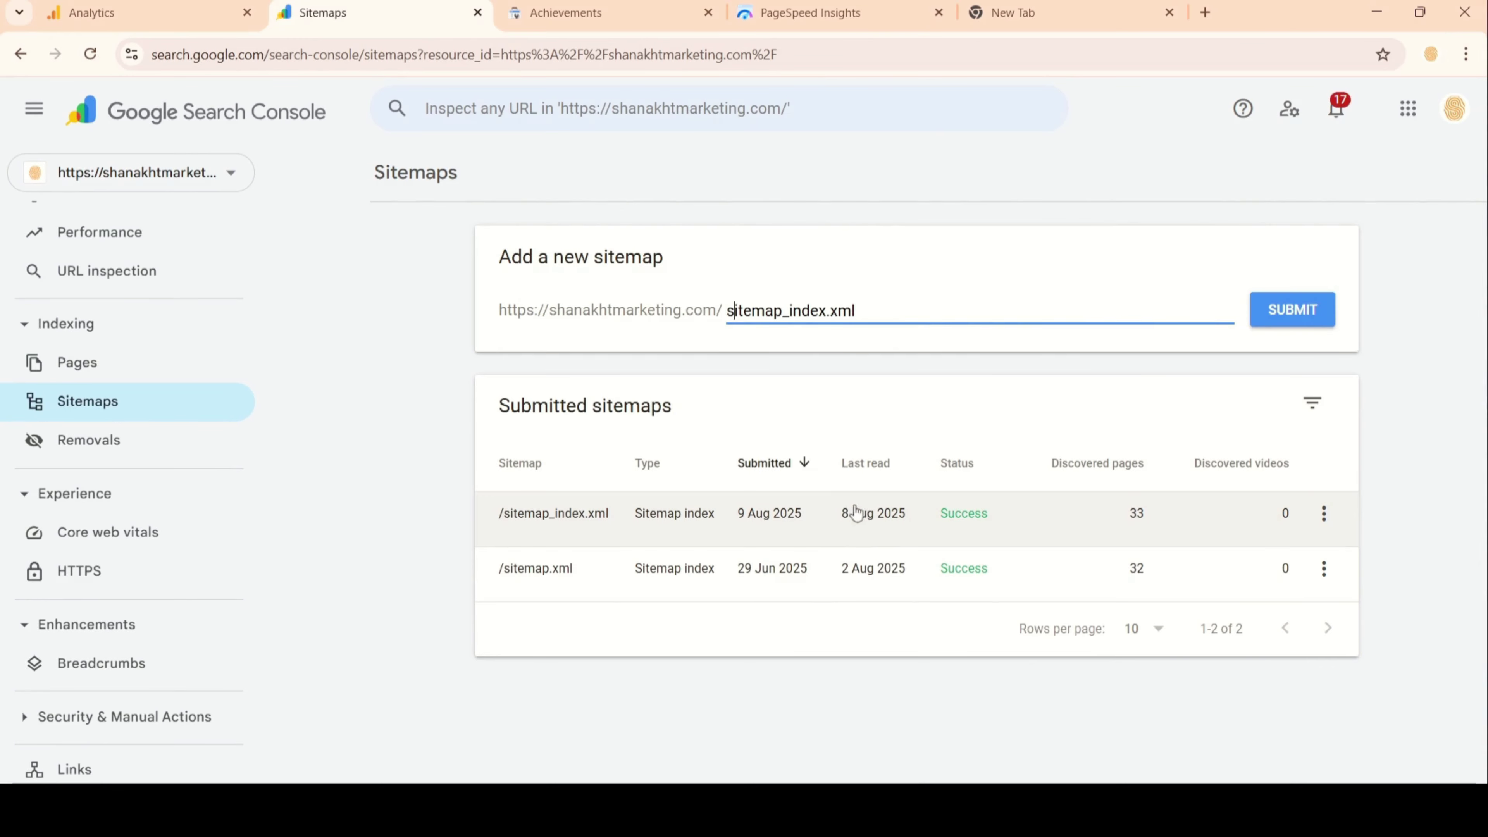
click(1312, 320)
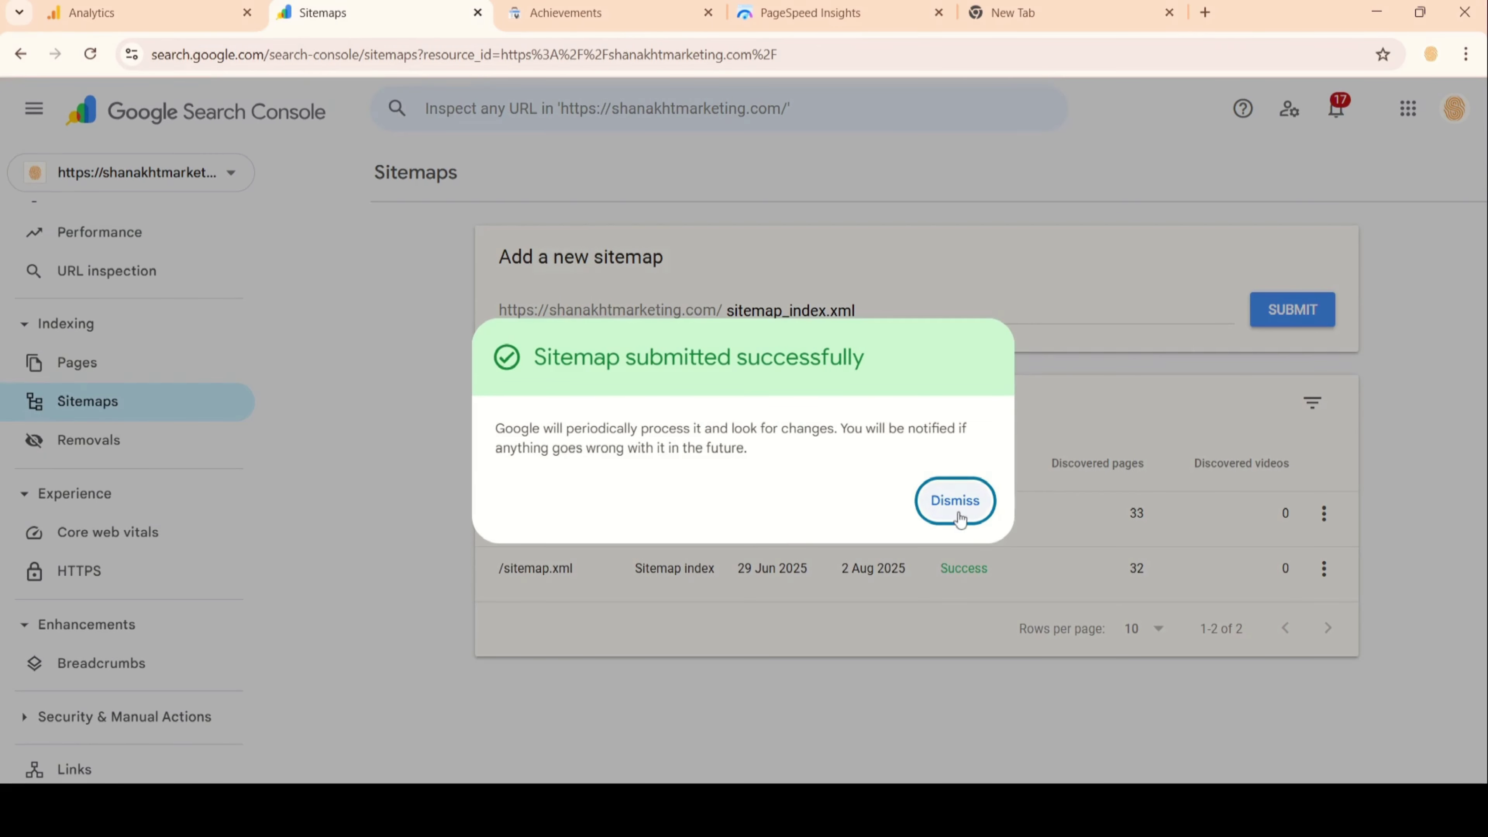
click(956, 503)
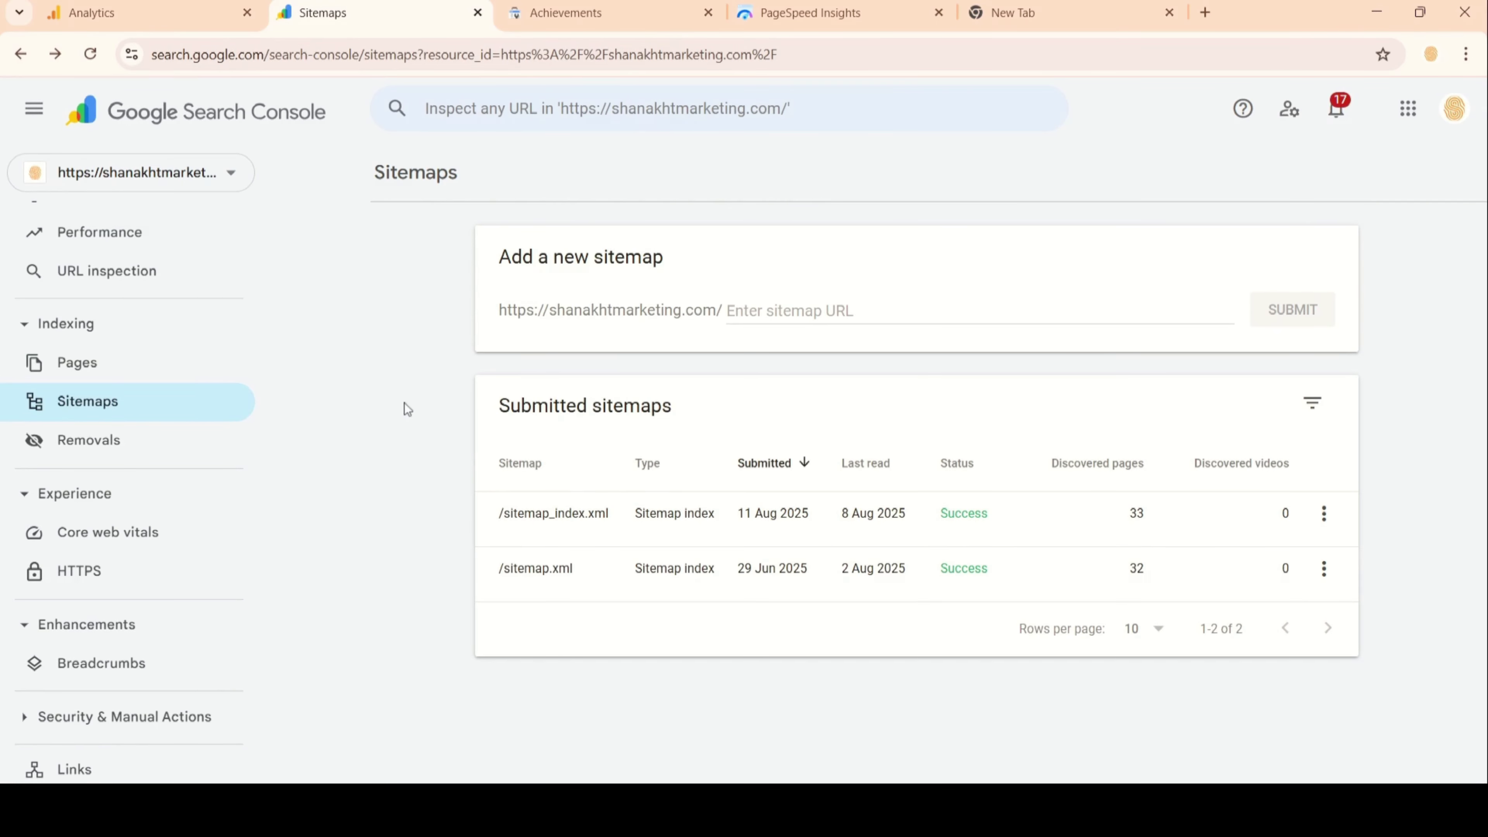
Open shanakhtmarketing.com in the empty browser tab, go to its Contact page and copy the page address.
click(1149, 28)
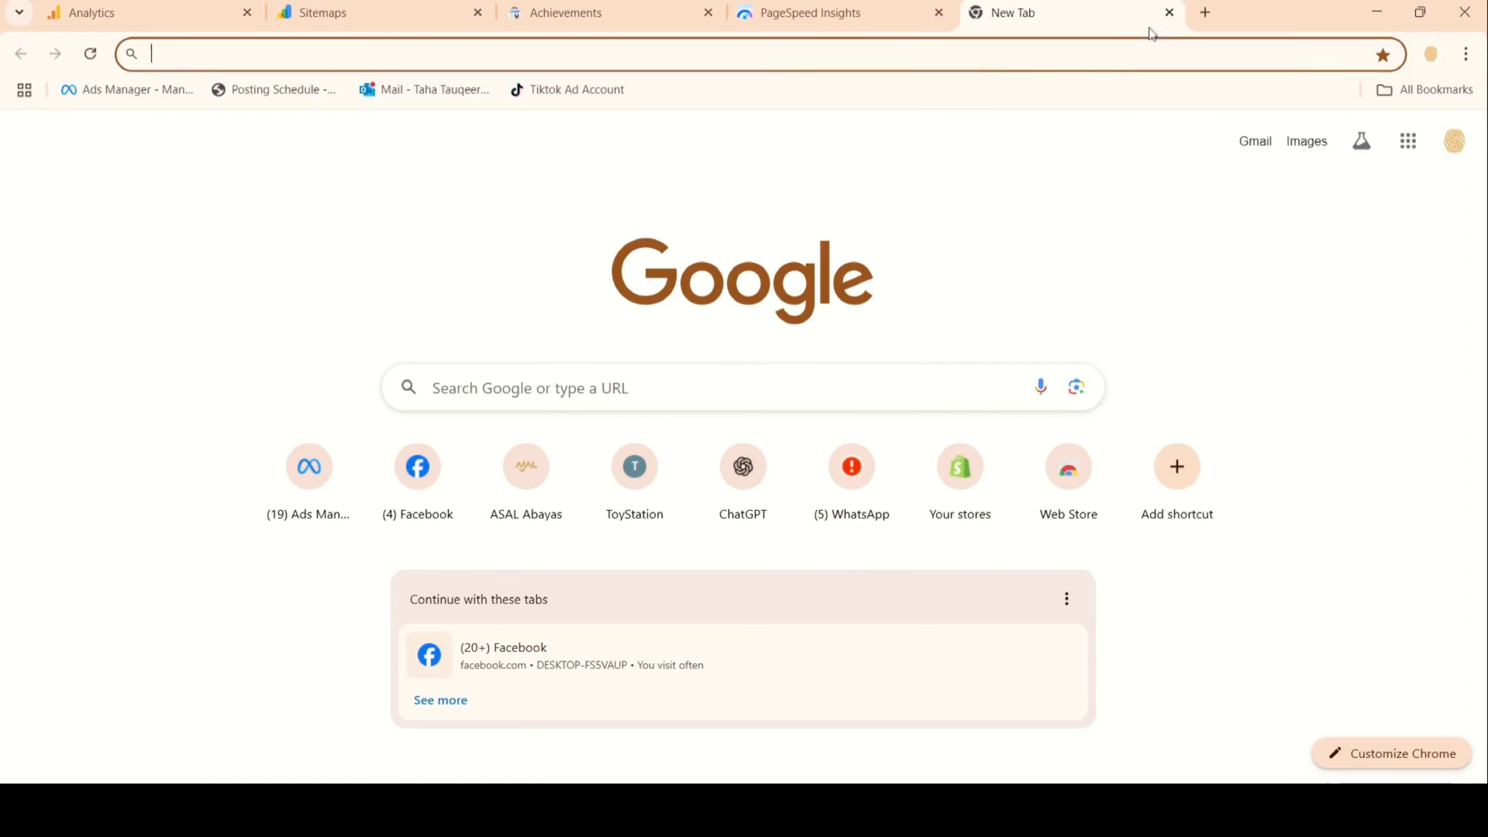
text(shanakhtmarketing.com)
key(Up)
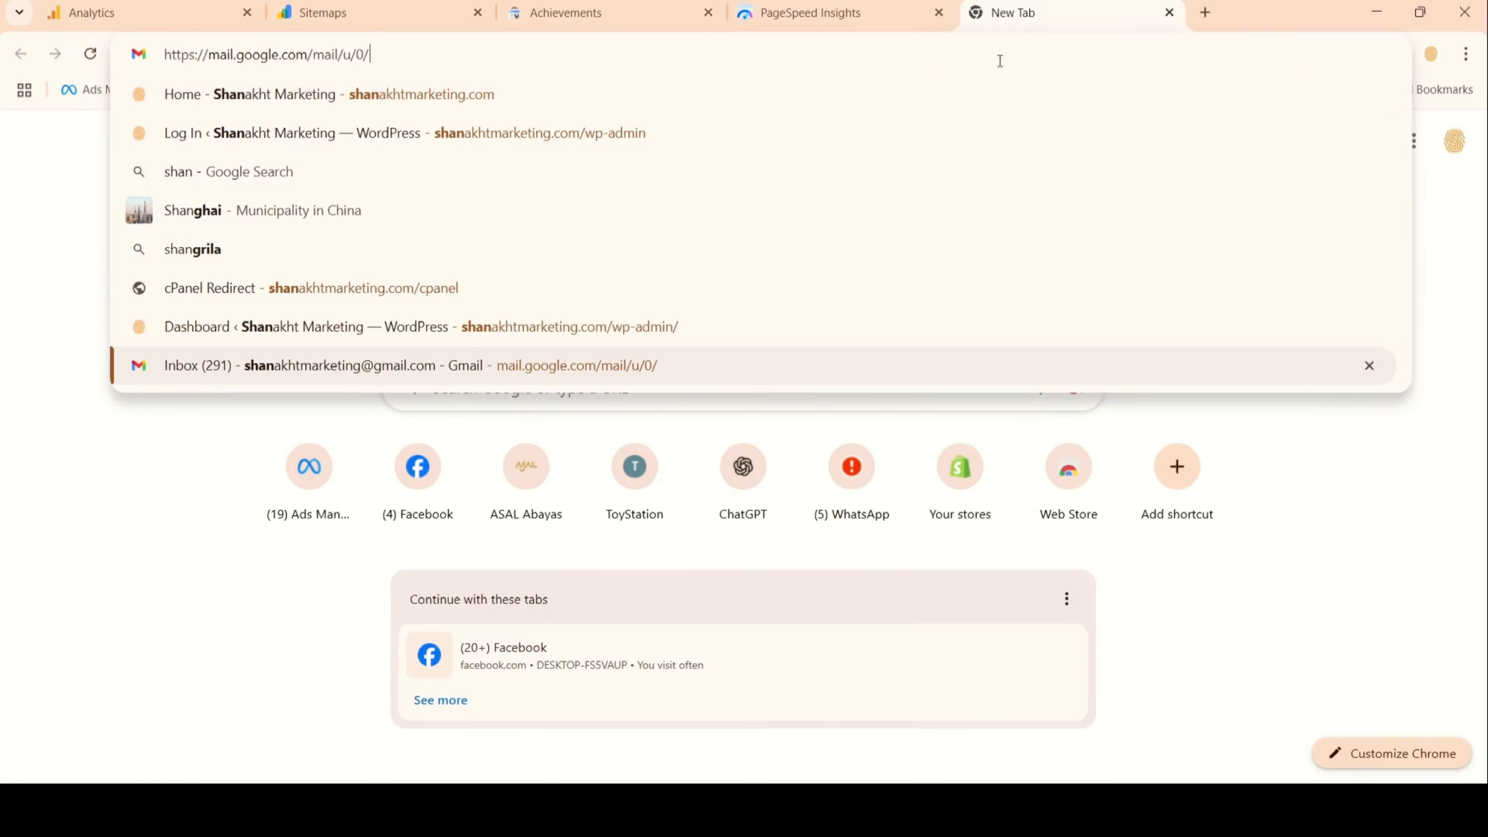
key(Down)
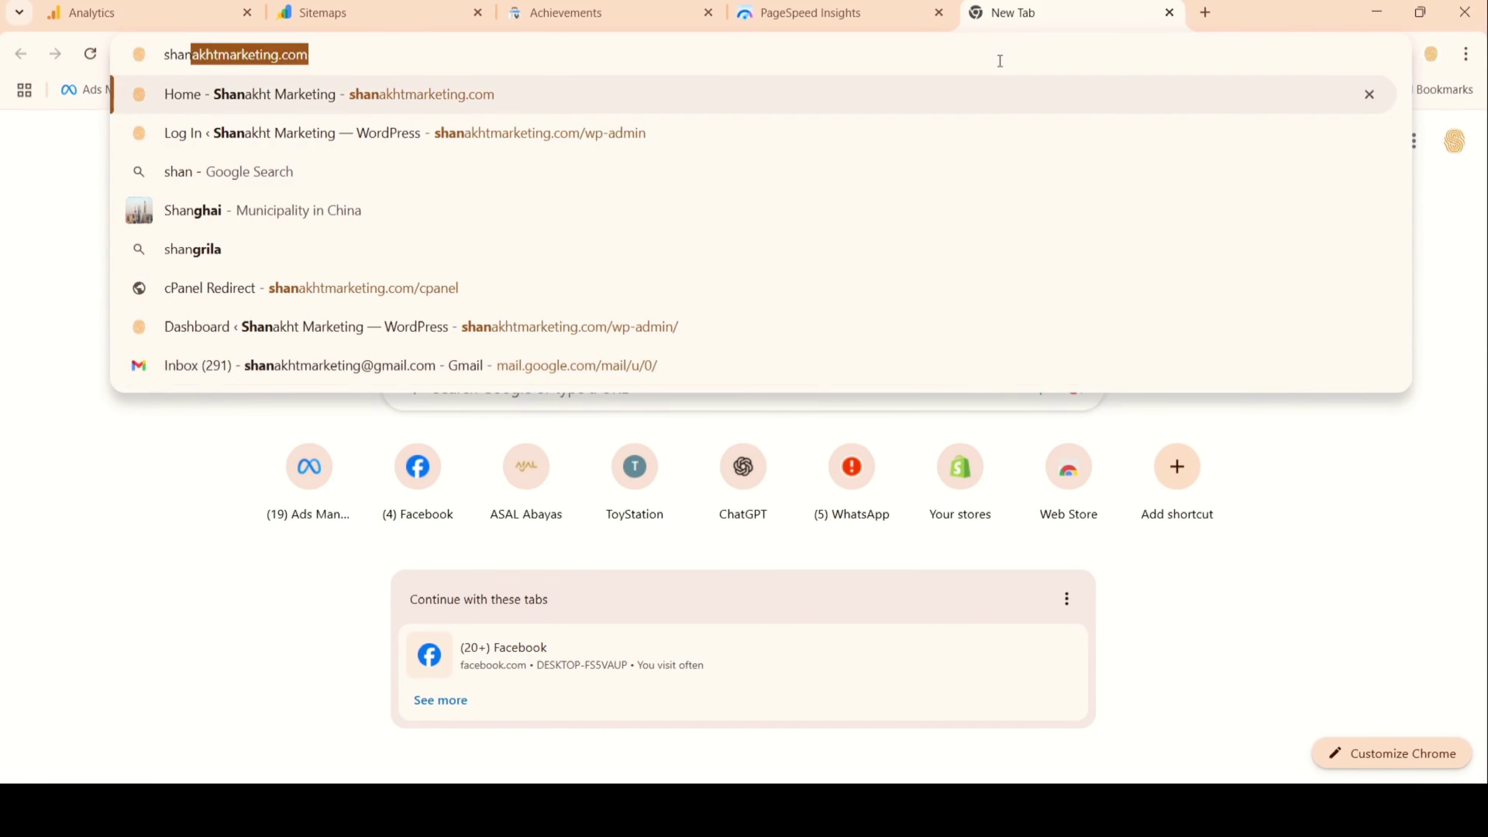
key(Return)
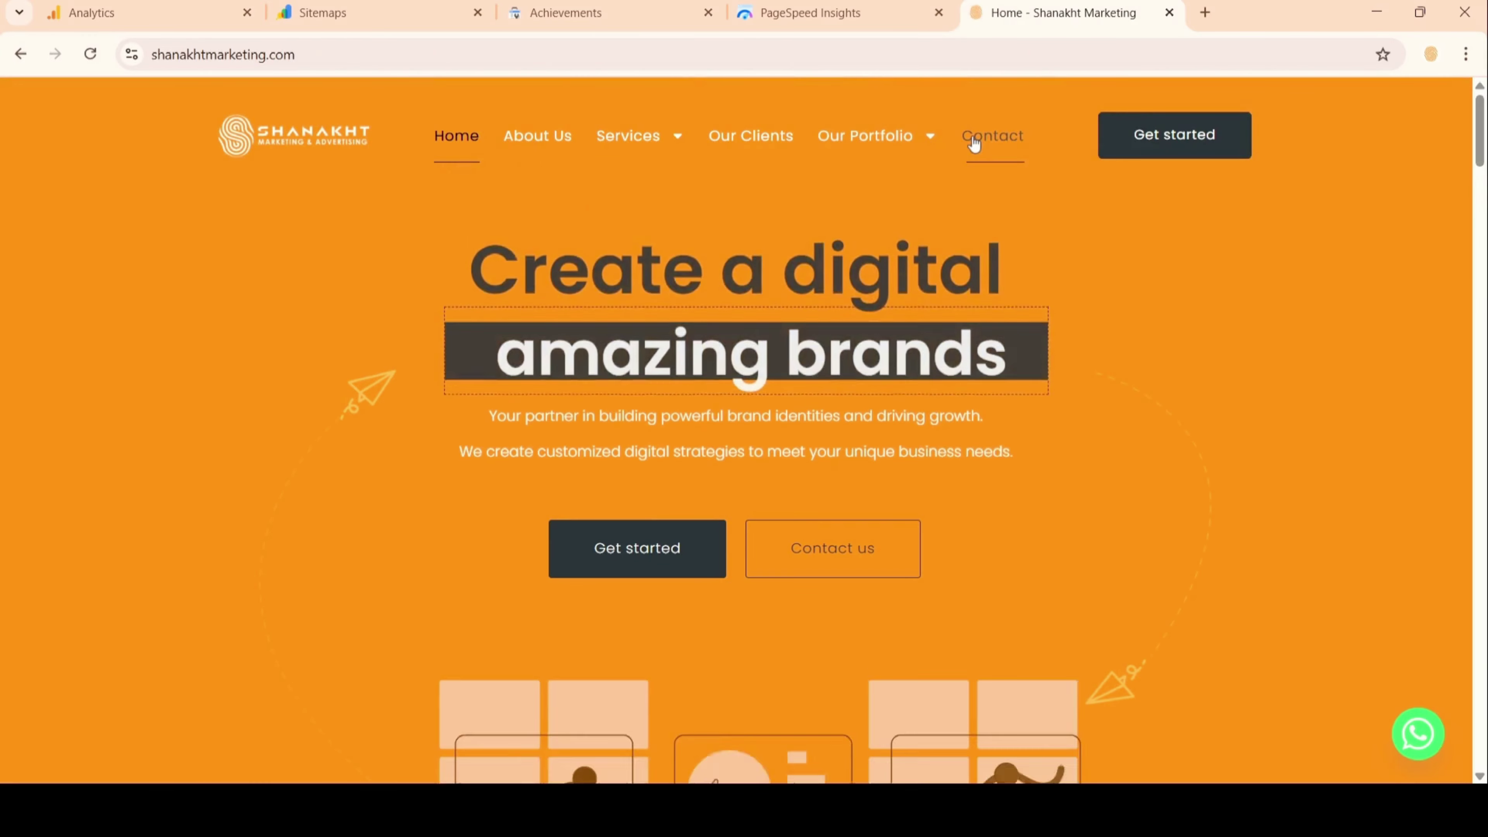
click(973, 141)
click(840, 49)
key(ctrl+c)
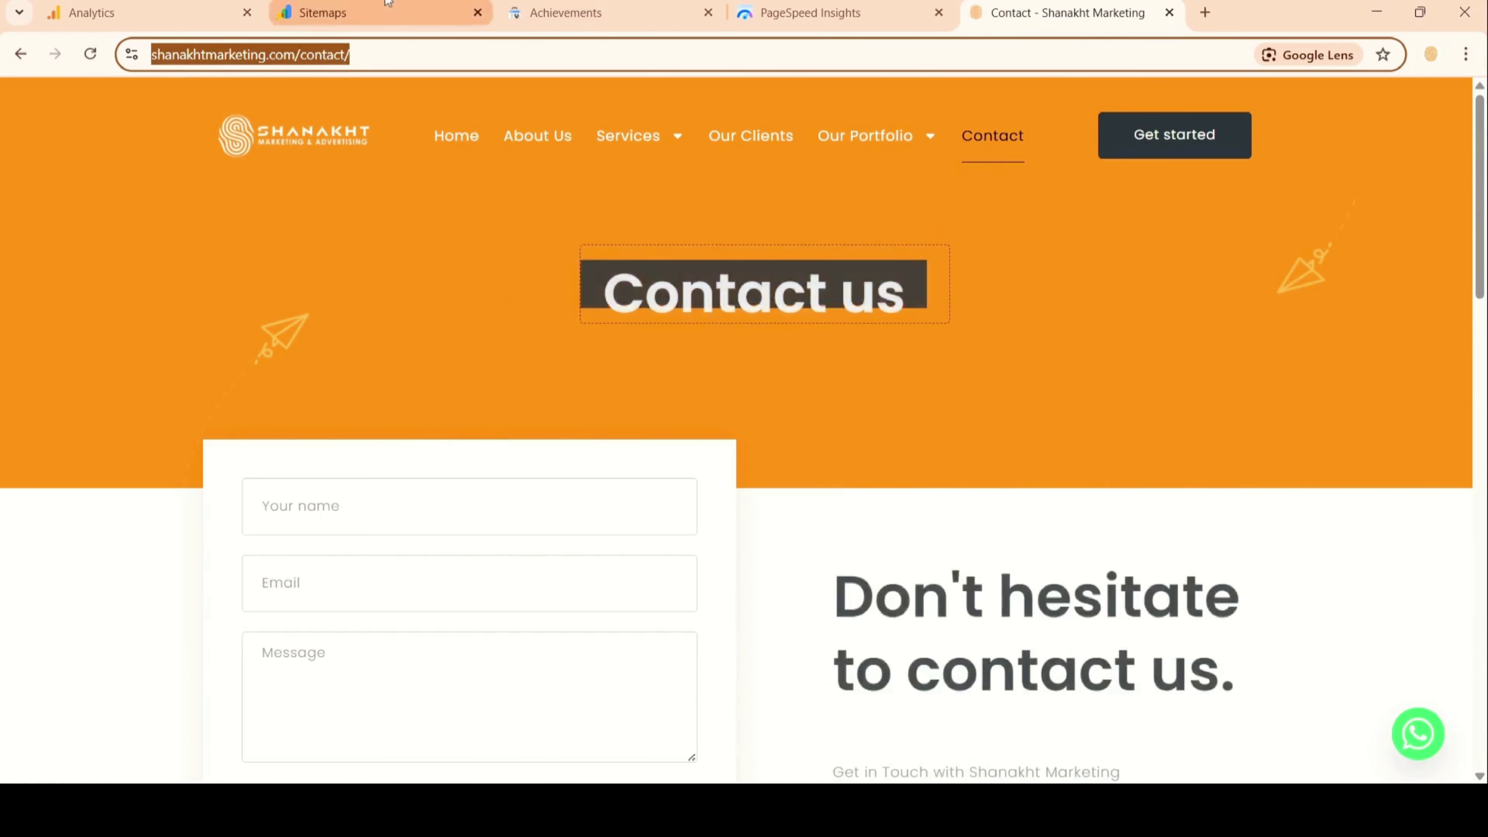
click(322, 12)
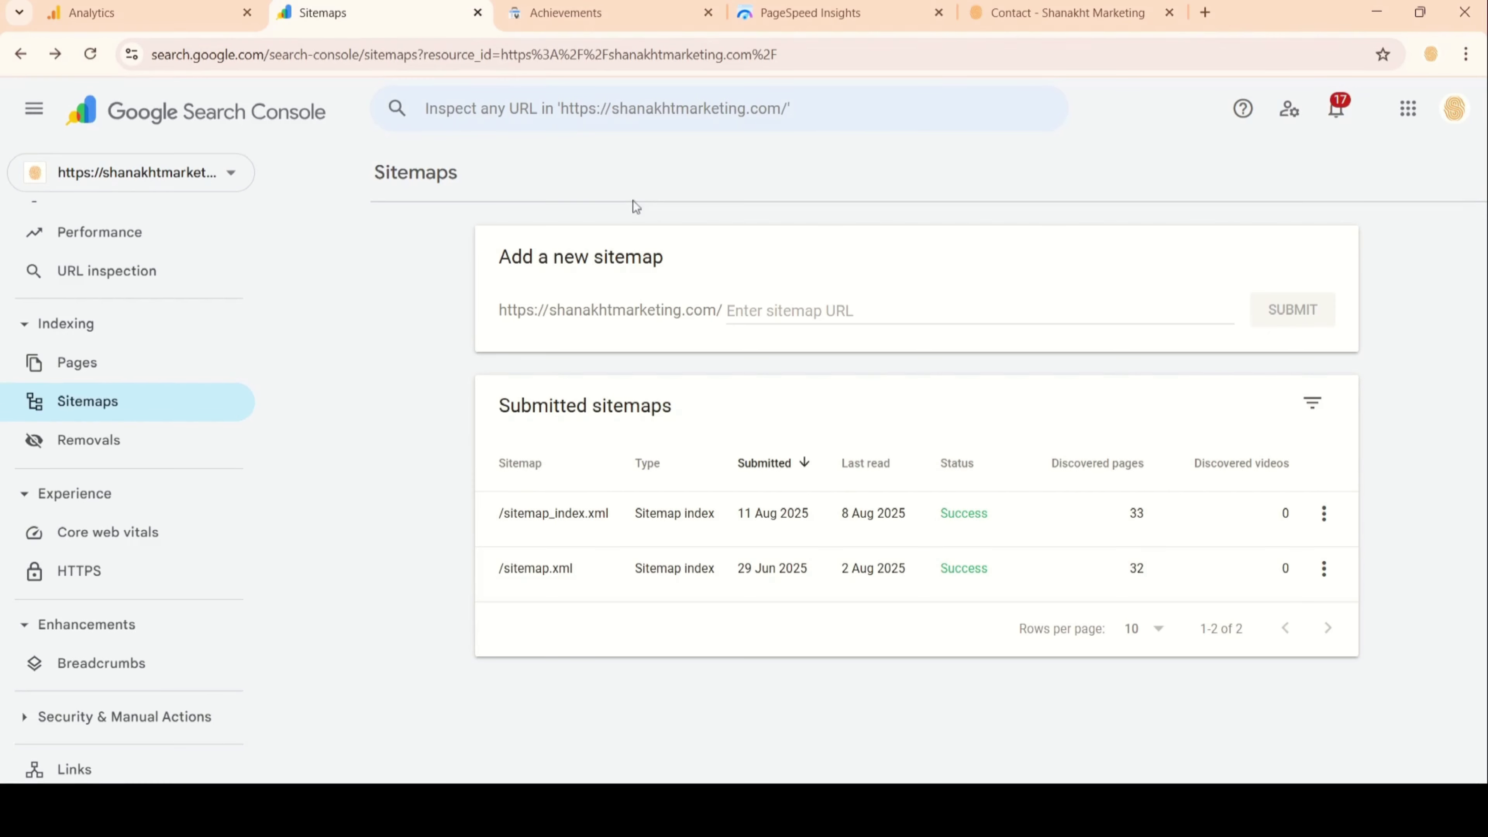
click(630, 111)
key(ctrl+v)
key(Return)
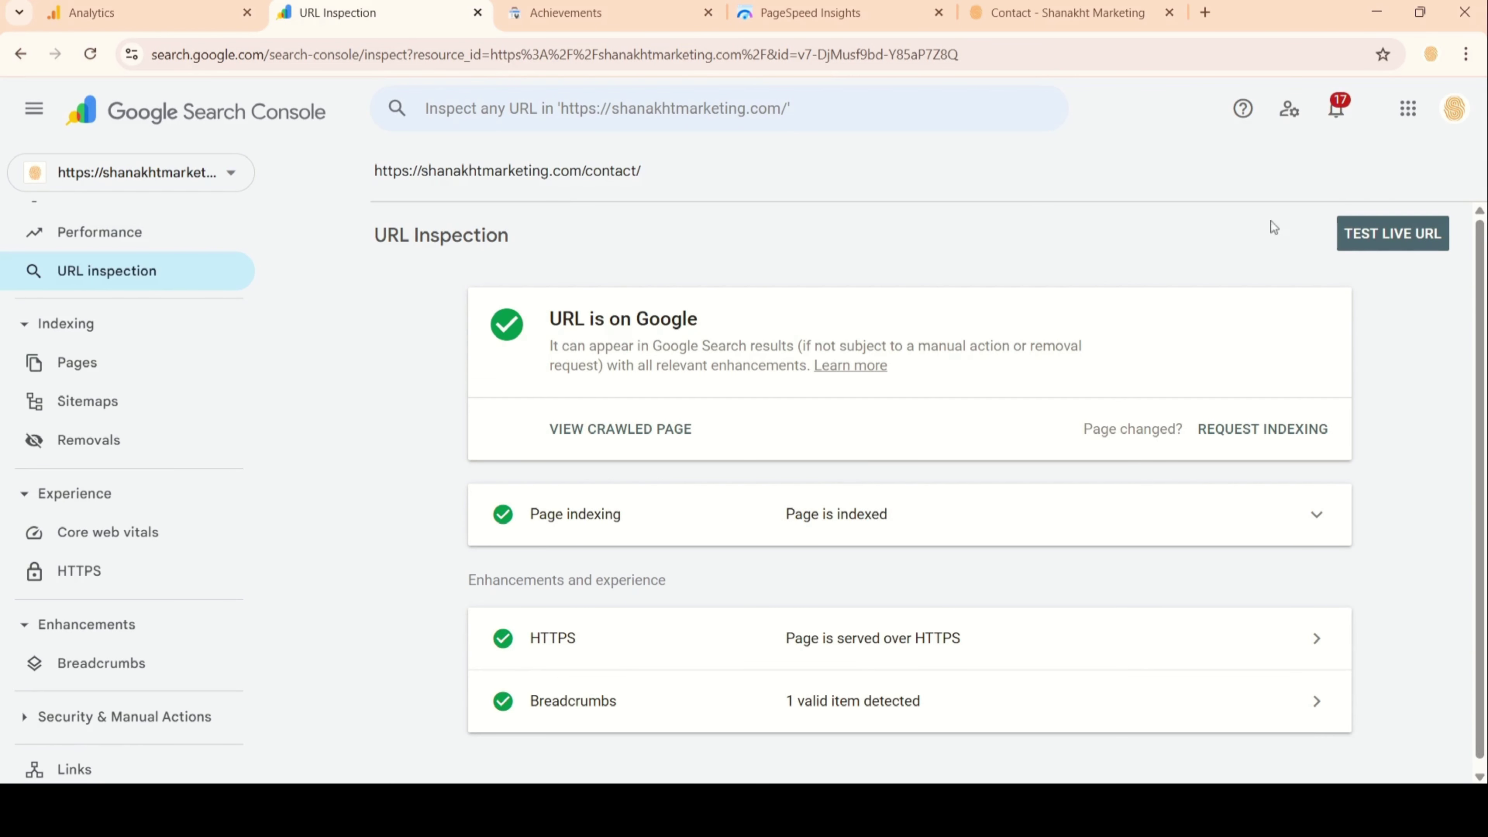
click(1400, 234)
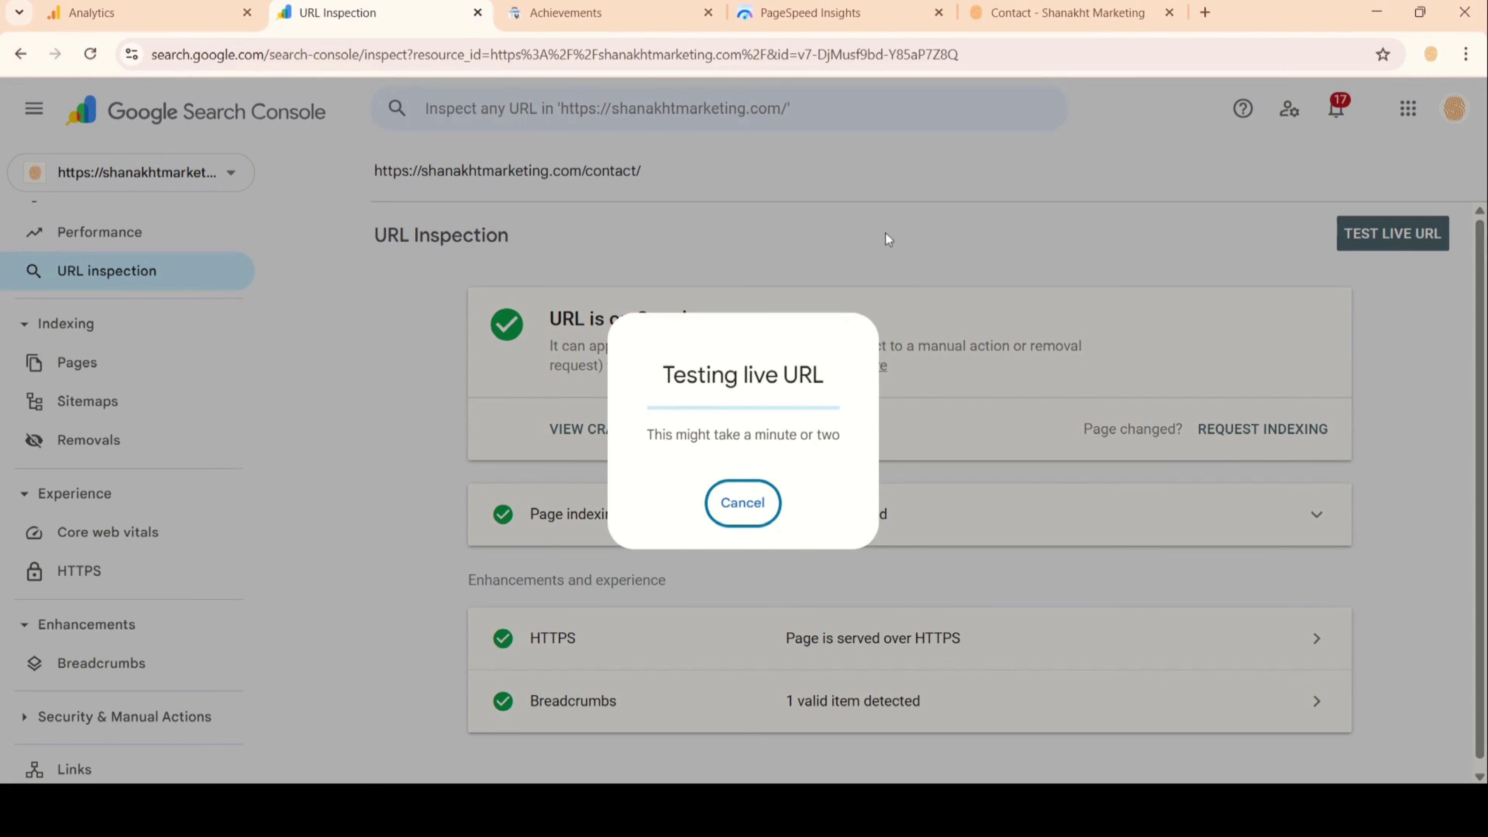